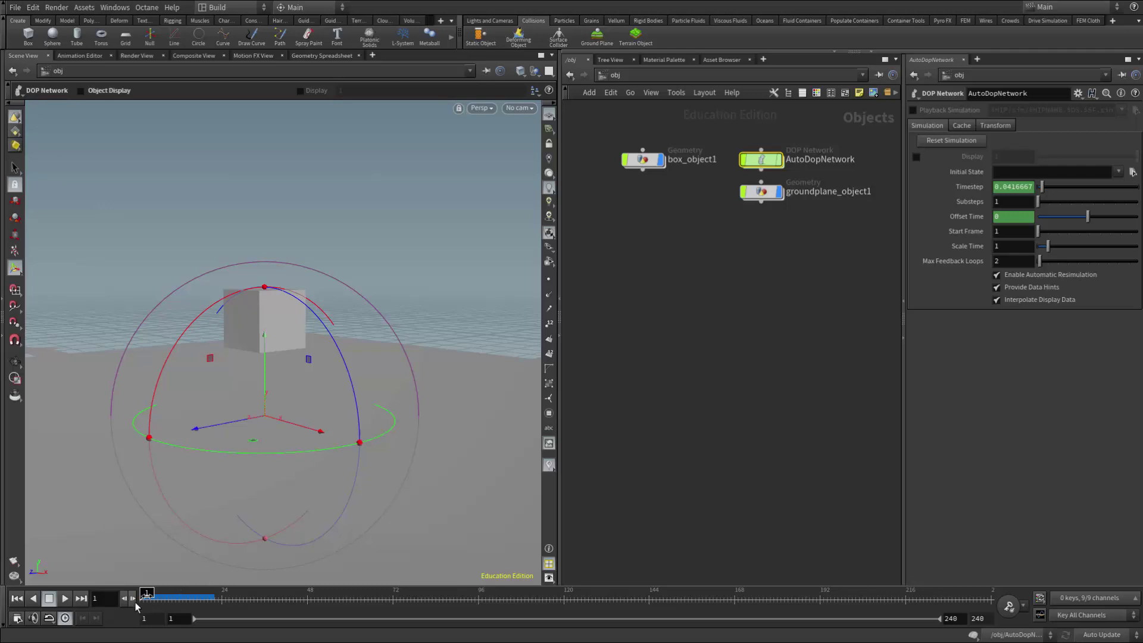
click(160, 593)
mouse_move(161, 593)
mouse_down()
mouse_move(199, 592)
mouse_move(143, 592)
mouse_up()
double_click(642, 159)
key(h)
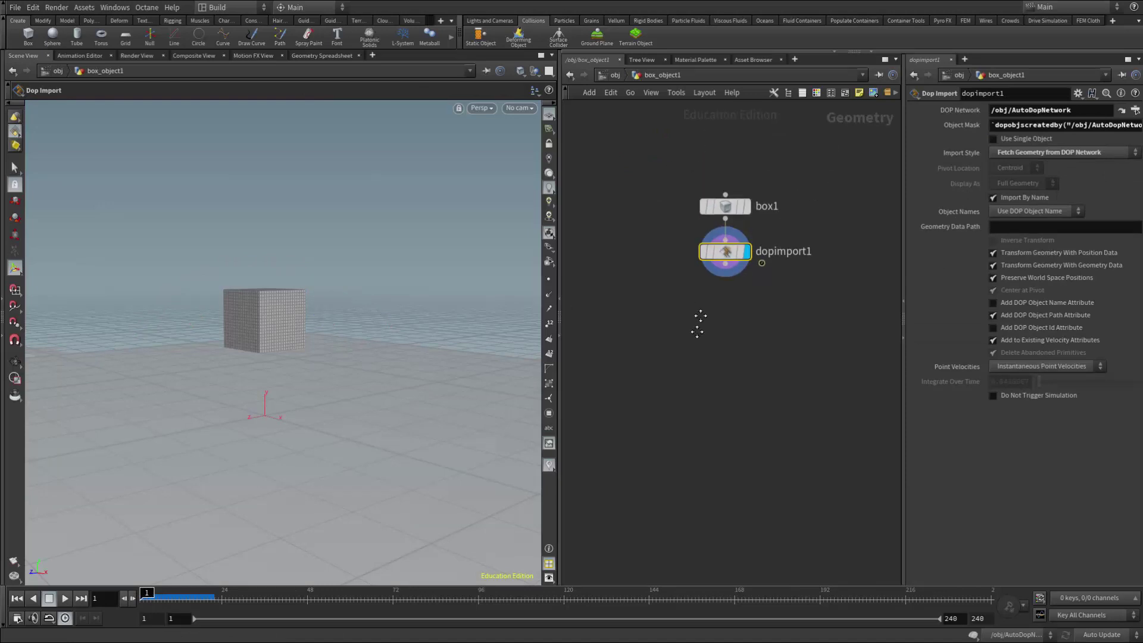
click(727, 253)
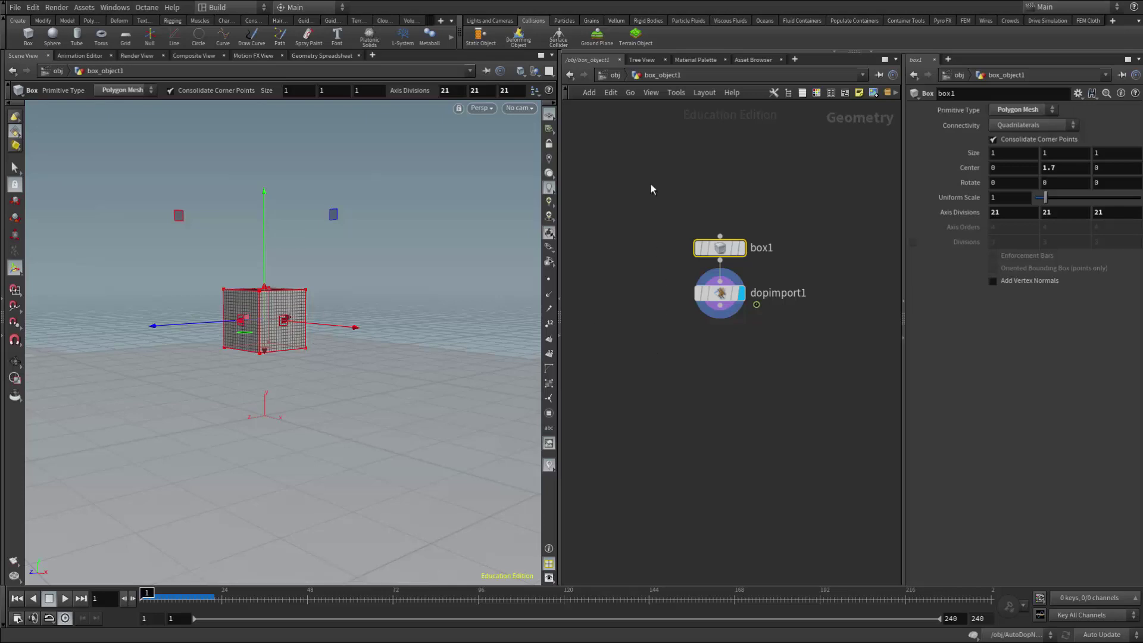
click(613, 75)
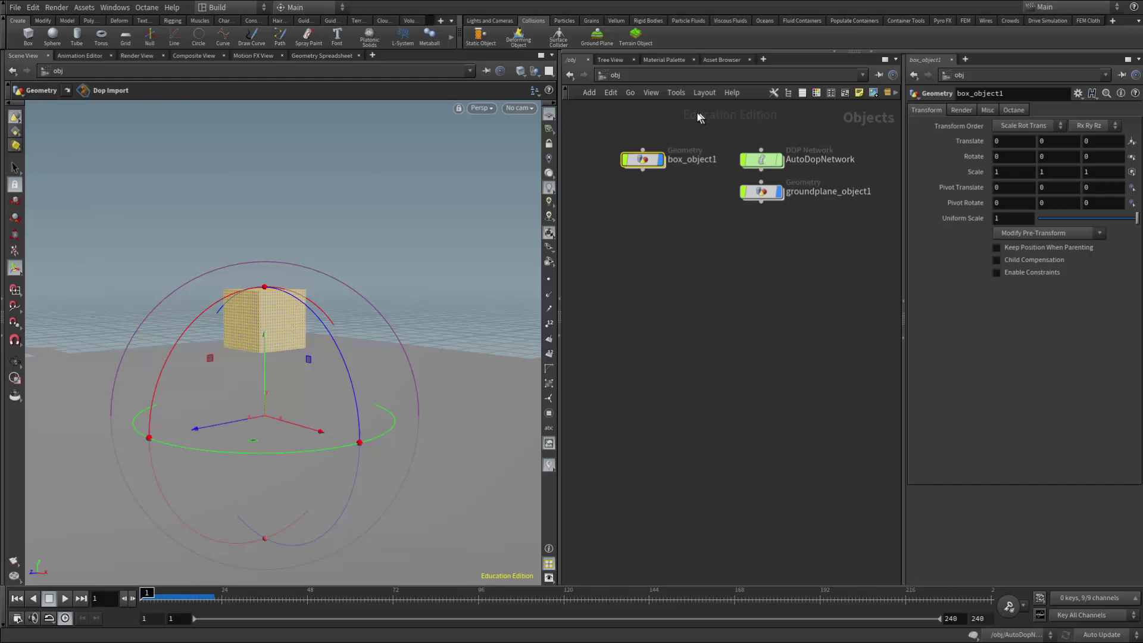
Step: Switch the shelf to the FEM Cloth tool set, briefly comparing it with Vellum
click(1088, 20)
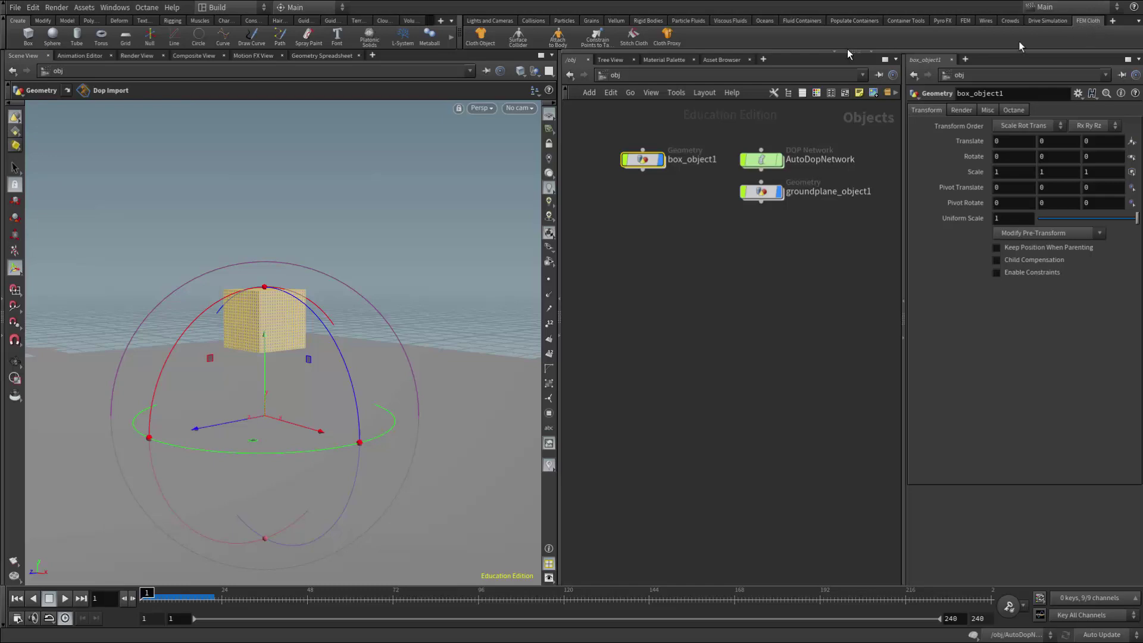
click(616, 23)
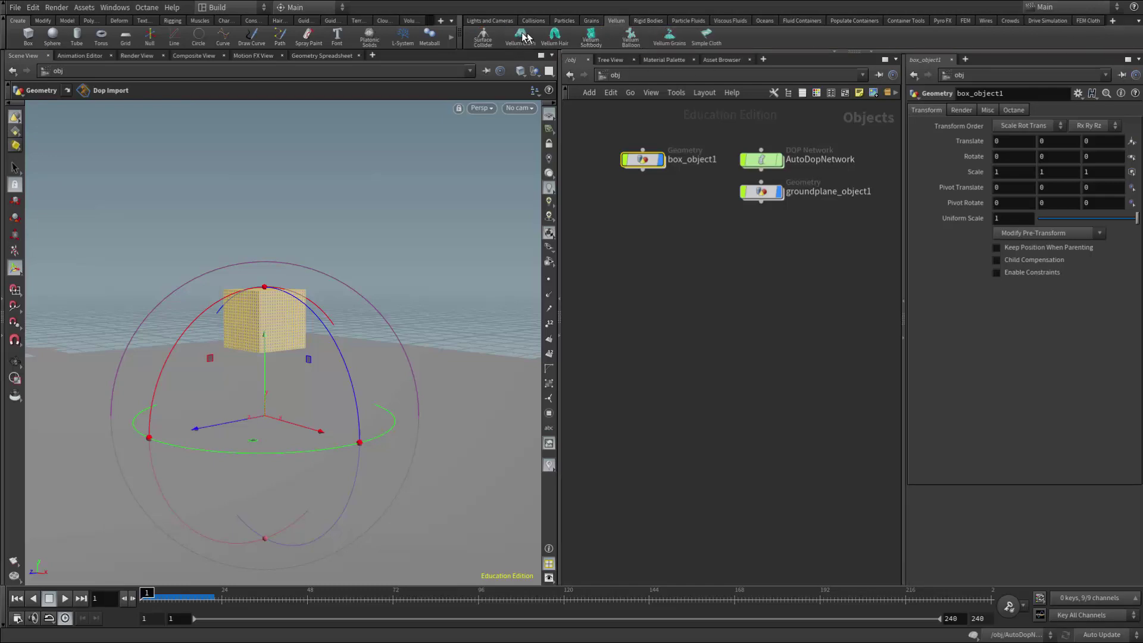
click(1087, 20)
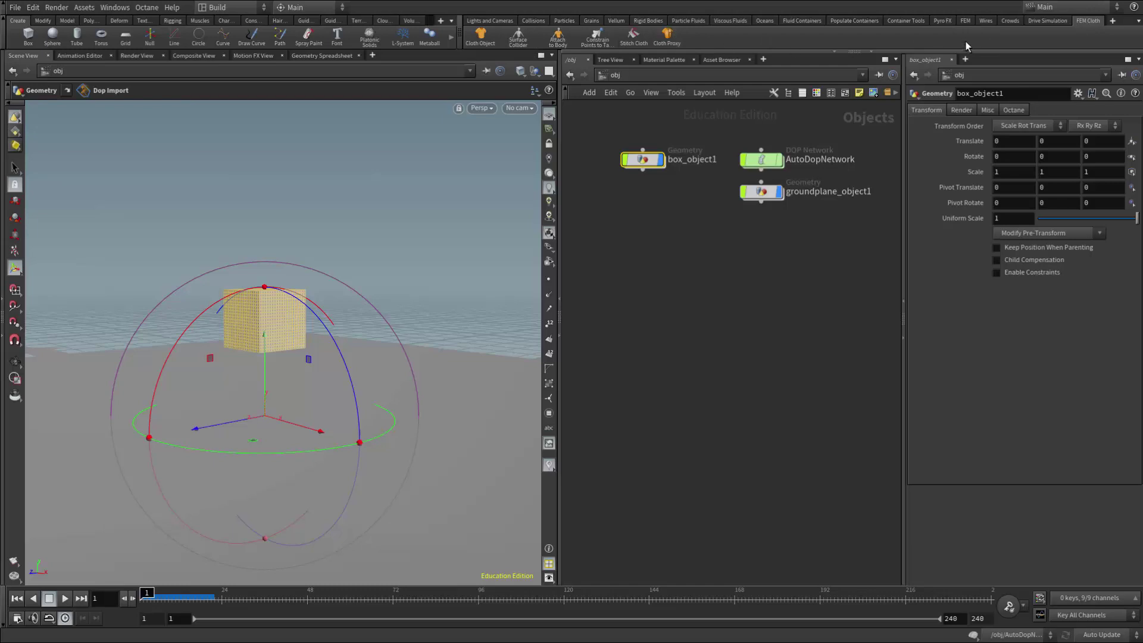
click(1112, 22)
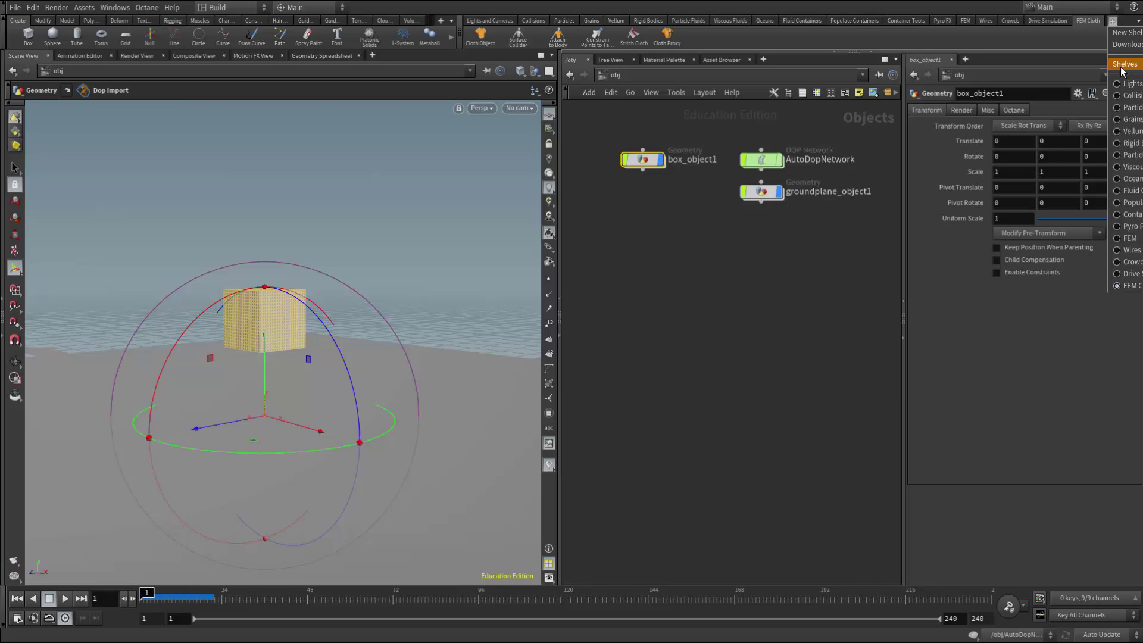
click(1068, 42)
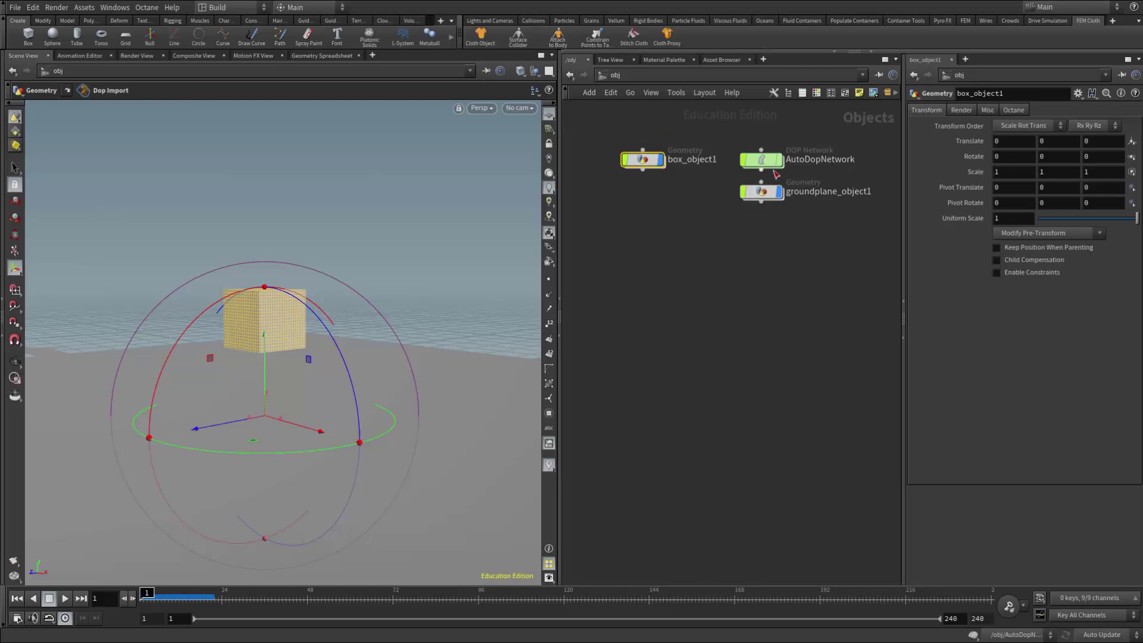
mouse_move(763, 160)
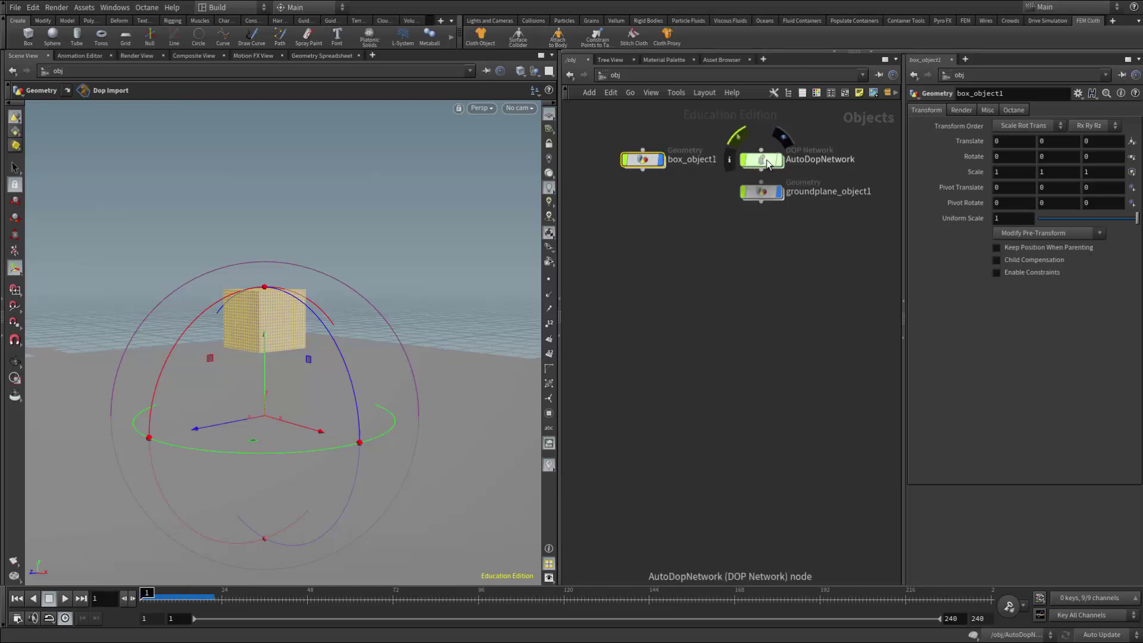
double_click(767, 163)
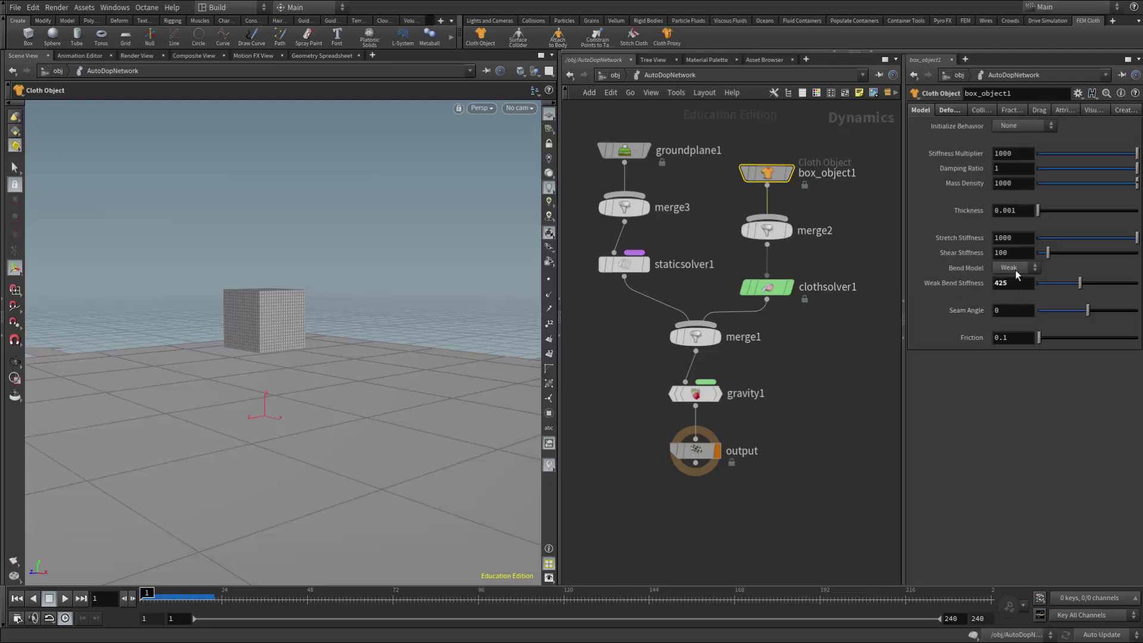
click(1077, 268)
mouse_move(147, 593)
mouse_down()
mouse_move(205, 592)
mouse_move(147, 593)
mouse_up()
click(608, 75)
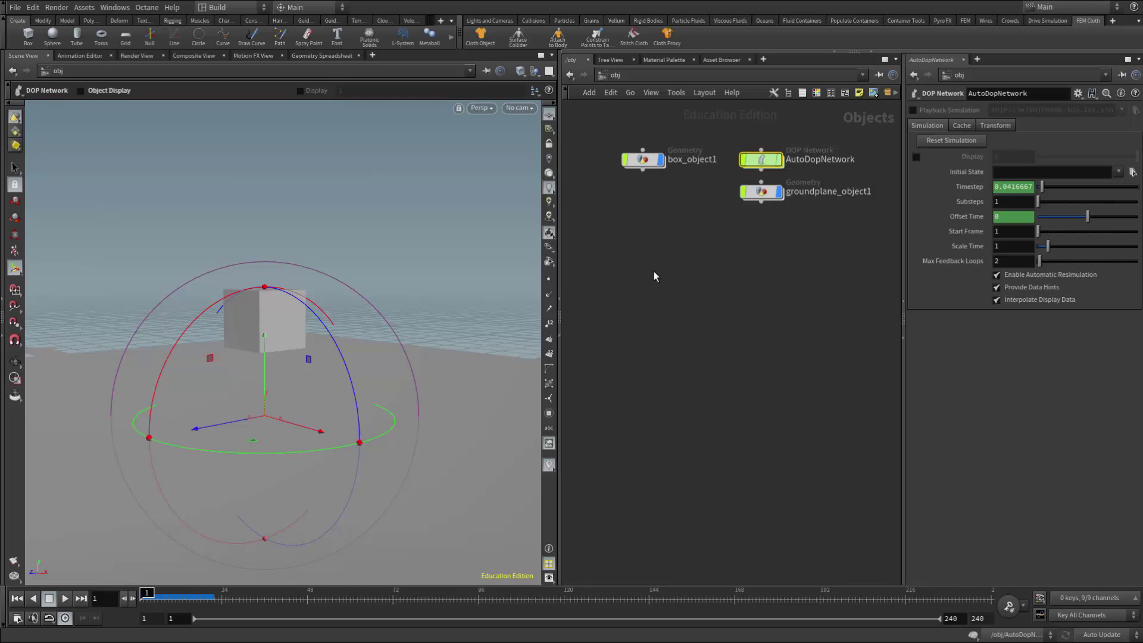
Step: Dive into box_object1 and drag dopimport1 further below box1
mouse_move(742, 164)
mouse_move(647, 162)
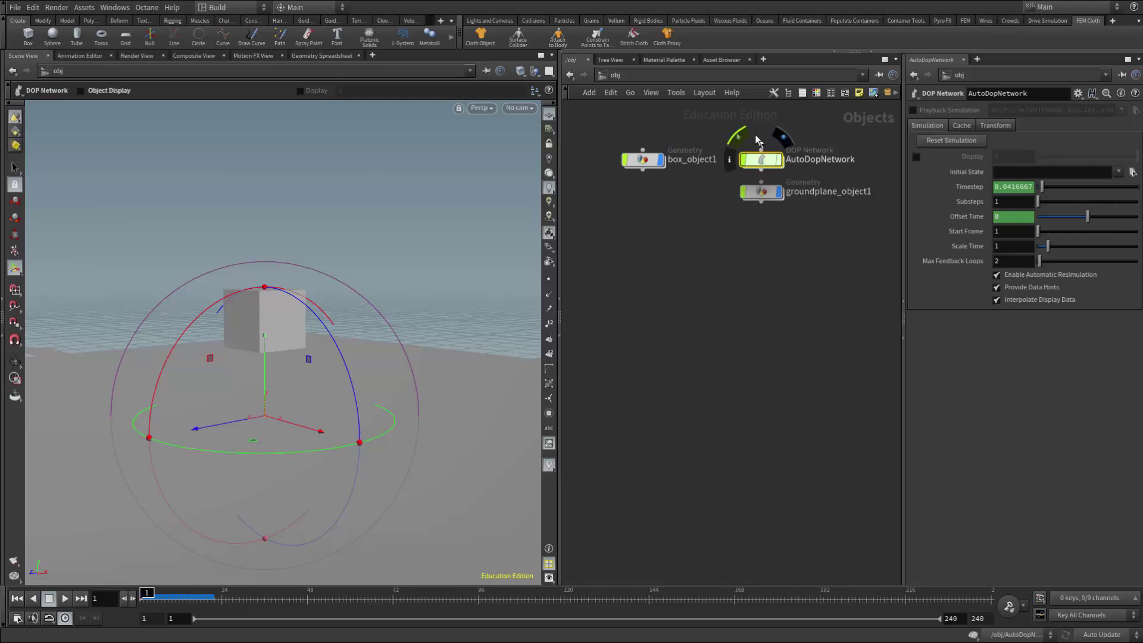
double_click(643, 165)
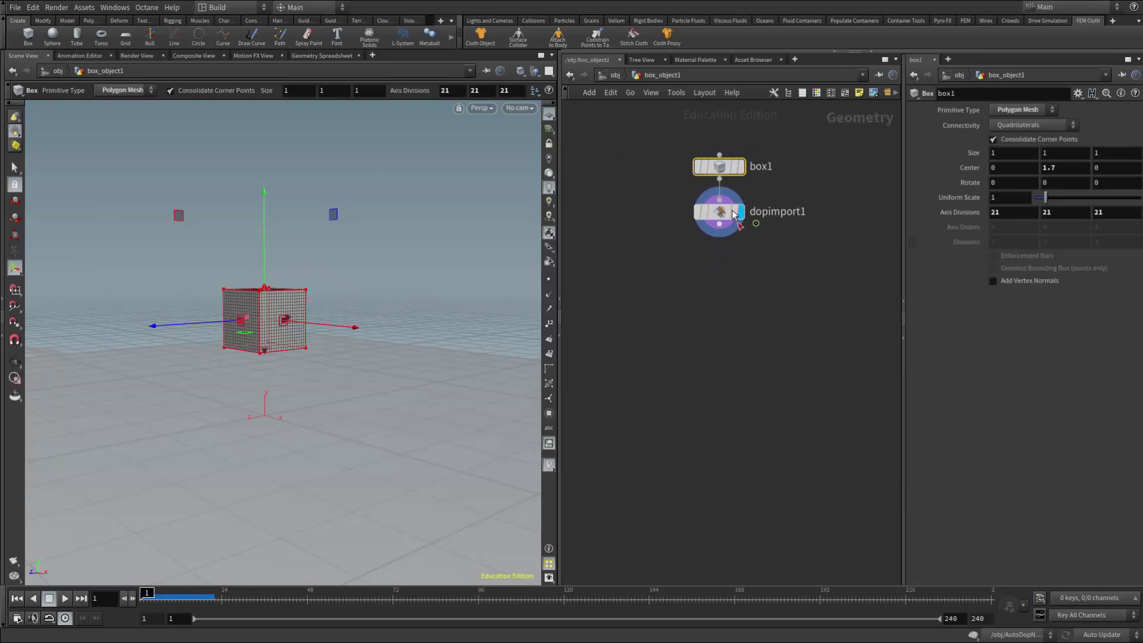
drag(720, 220, 720, 230)
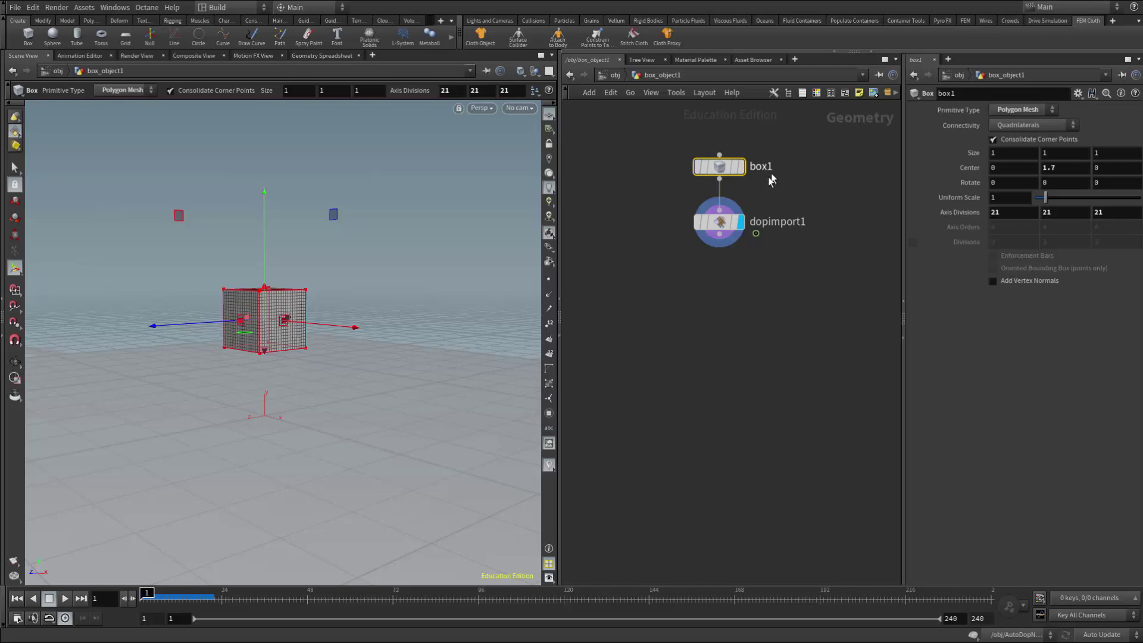
Step: Check AutoDopNetwork's output node, then dive back into box_object1
click(615, 75)
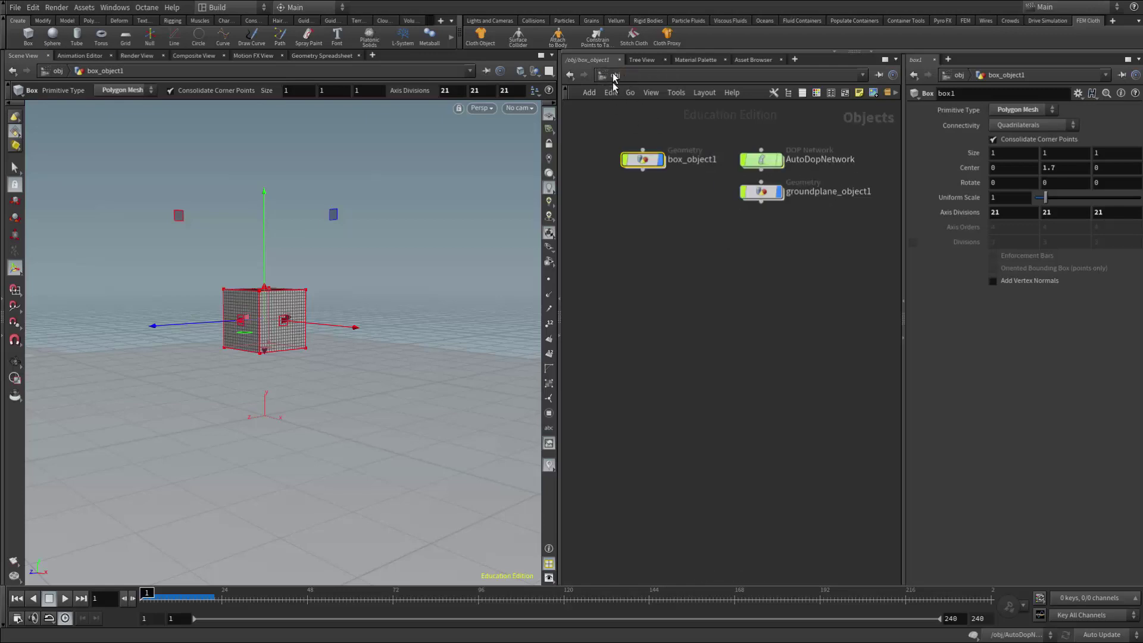
double_click(762, 161)
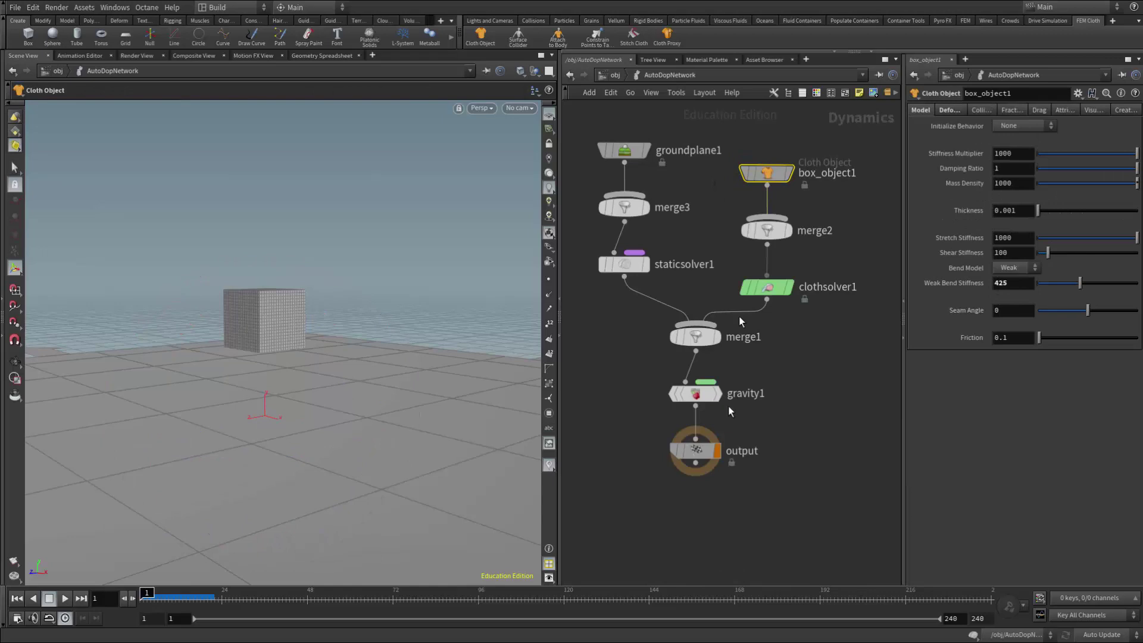
click(695, 455)
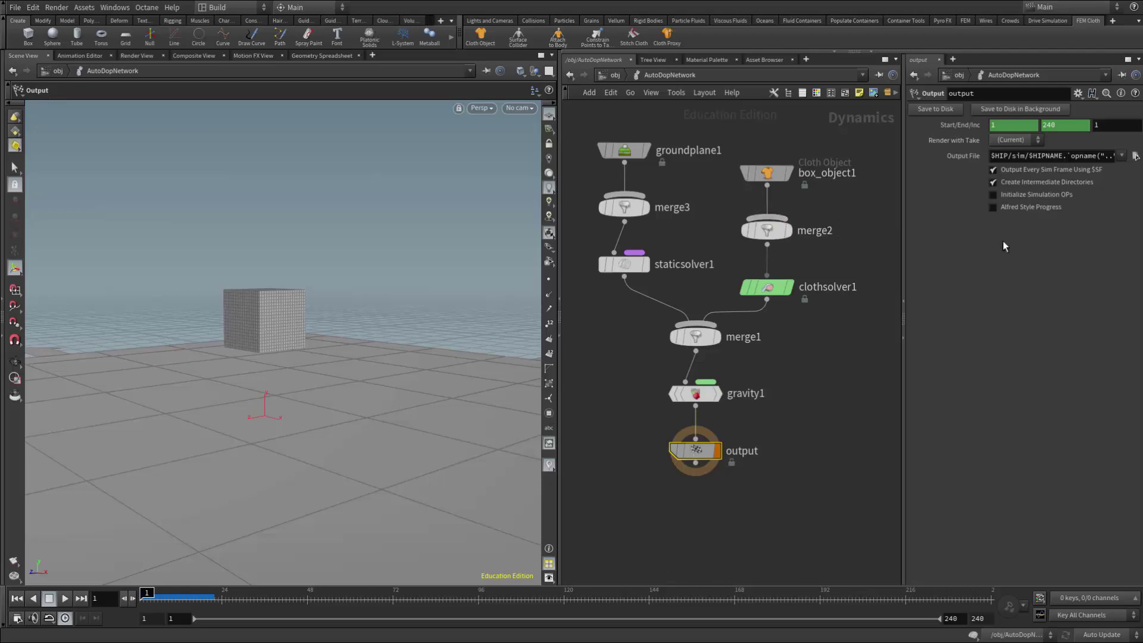
click(624, 77)
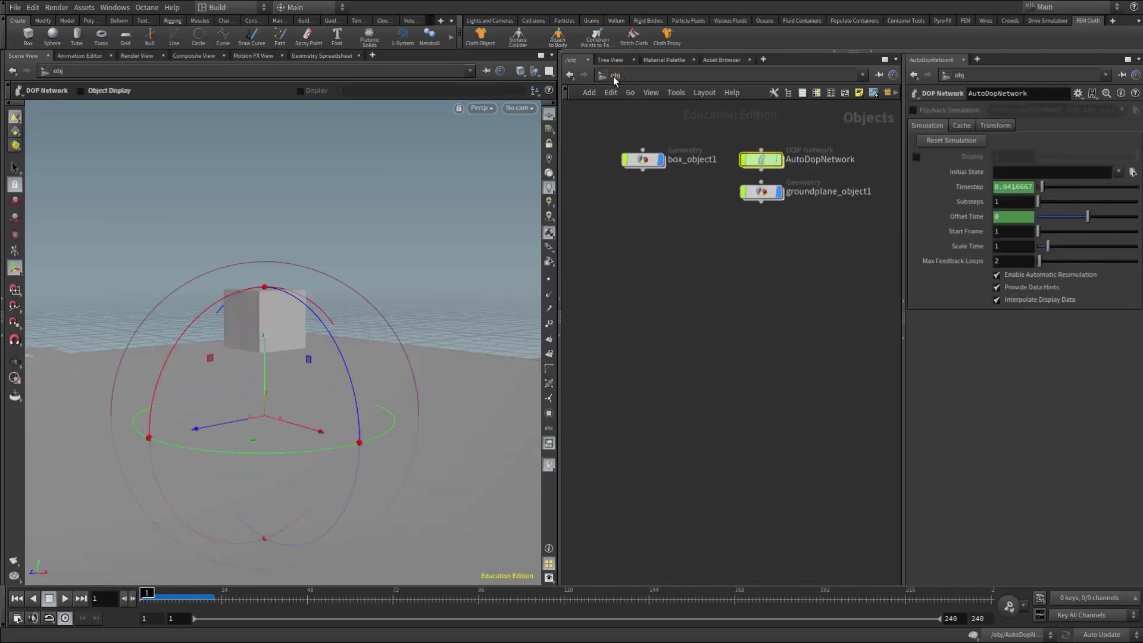
mouse_move(648, 167)
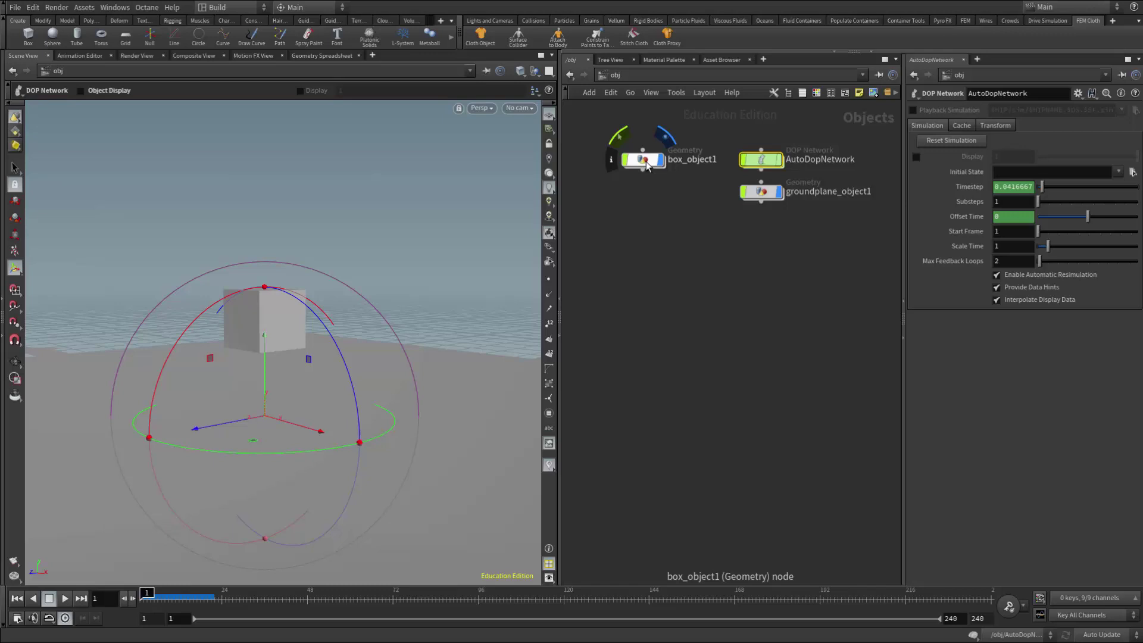
double_click(647, 167)
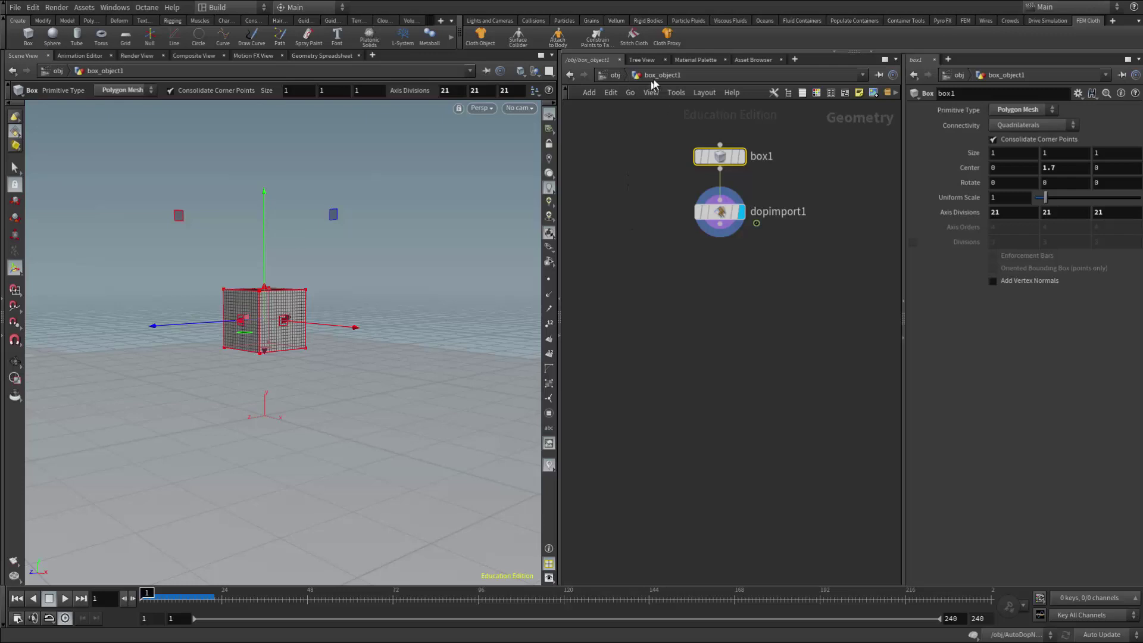
Step: Add a Time Shift node below dopimport1, wire it in, and make it the displayed node
key(Tab)
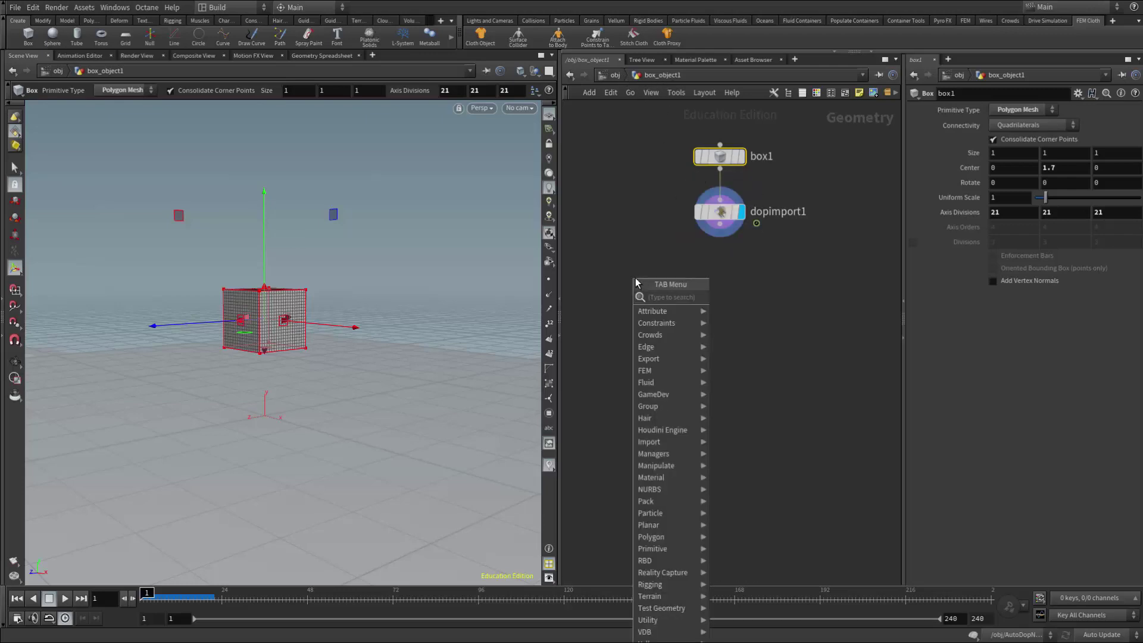
text(time)
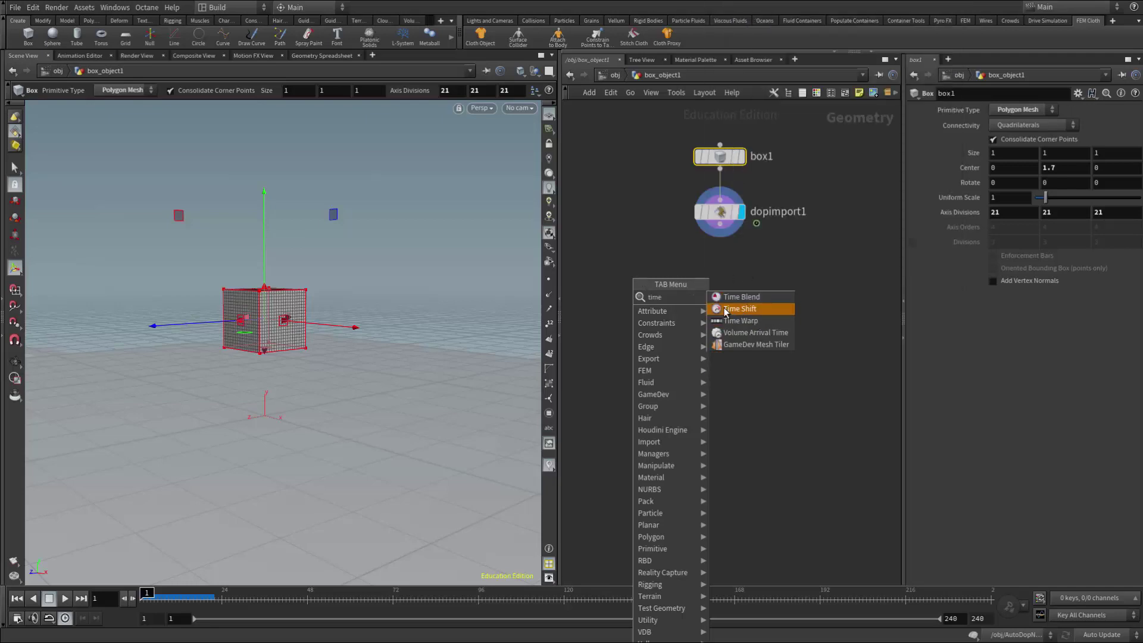
click(748, 310)
click(720, 280)
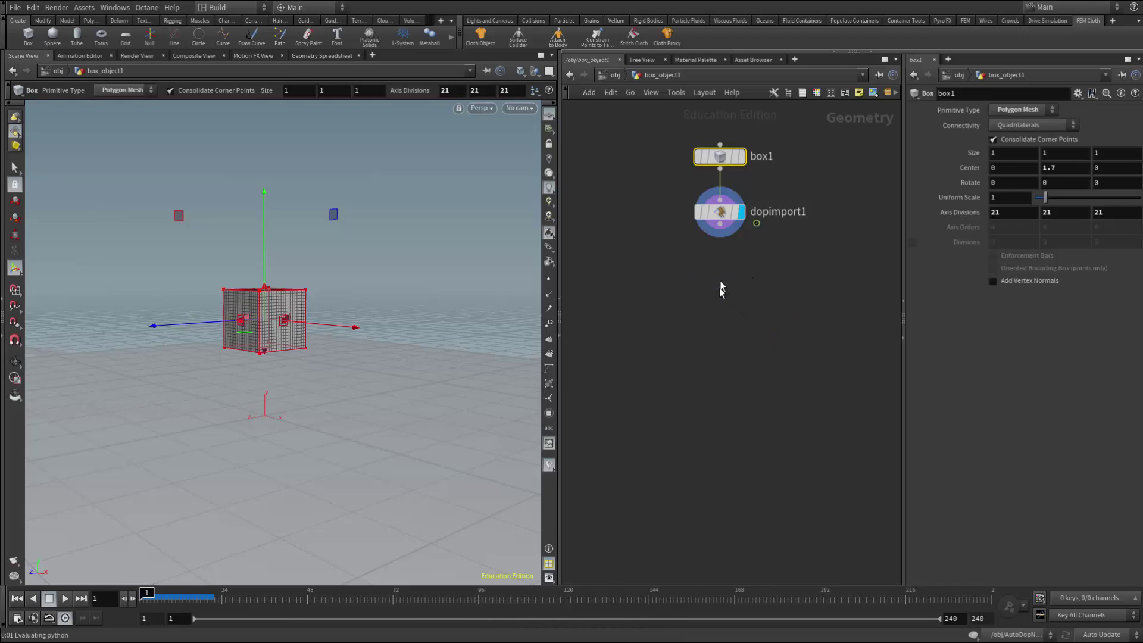
drag(720, 224, 722, 265)
click(741, 266)
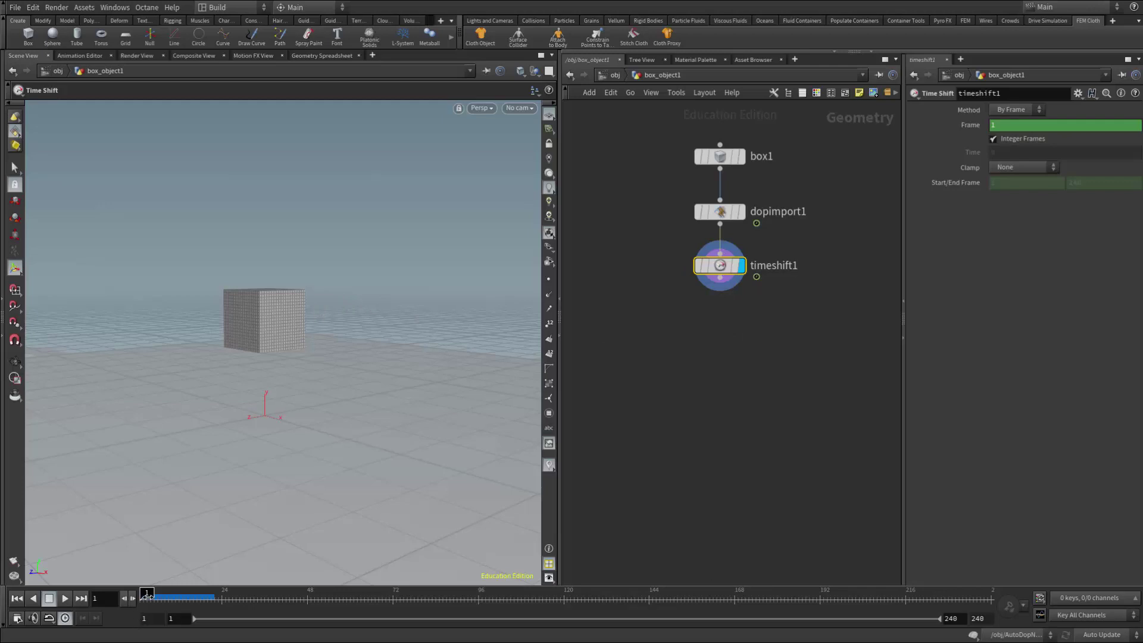
Step: Scrub forward a few frames and clamp timeshift1 to its last frame using $FEND
mouse_move(150, 593)
mouse_down()
mouse_move(218, 591)
mouse_move(185, 590)
mouse_move(208, 591)
mouse_up()
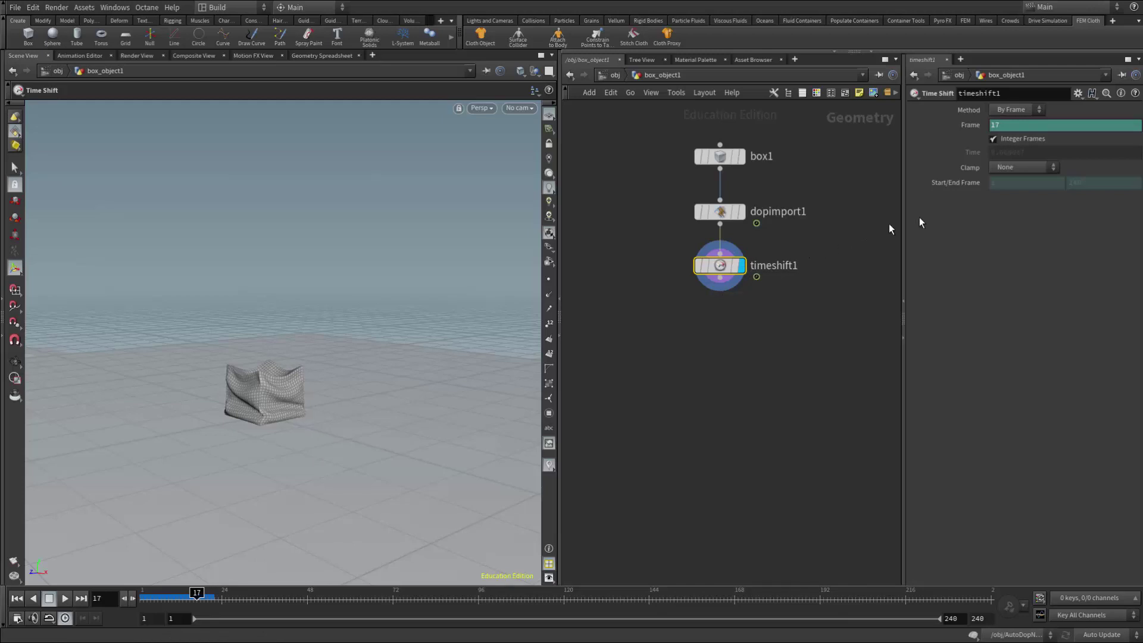
click(1012, 168)
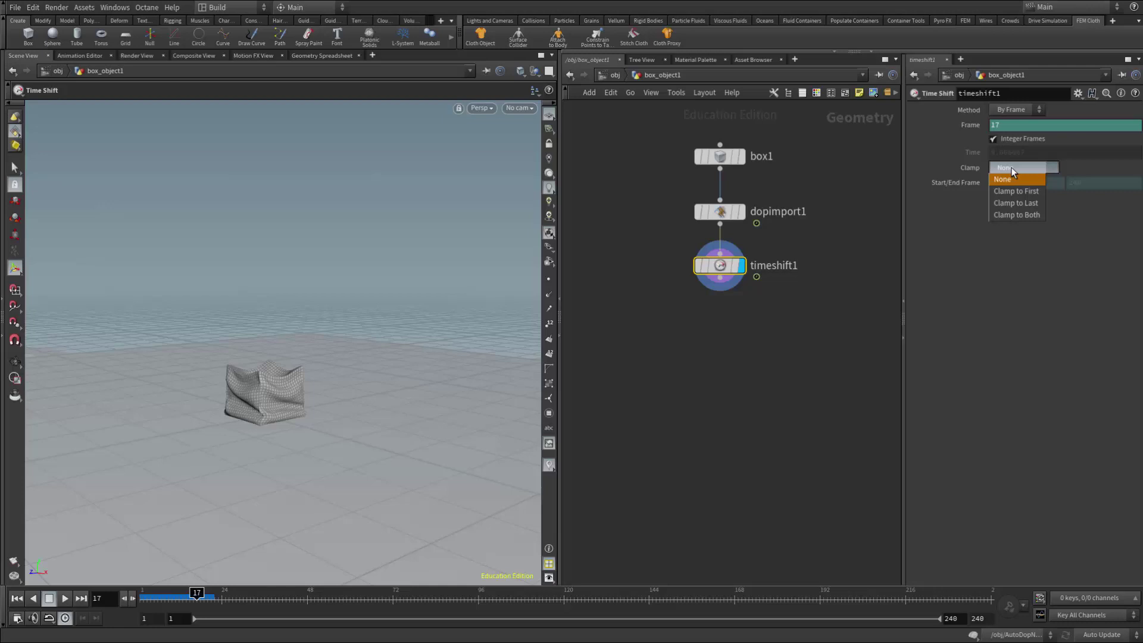
click(1022, 203)
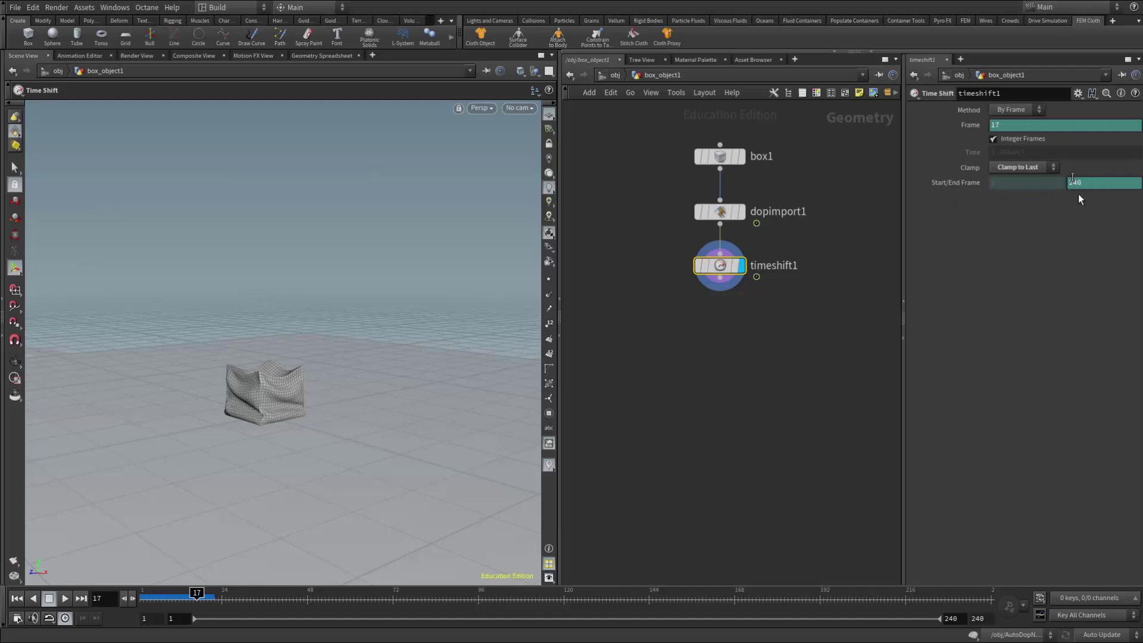
click(941, 185)
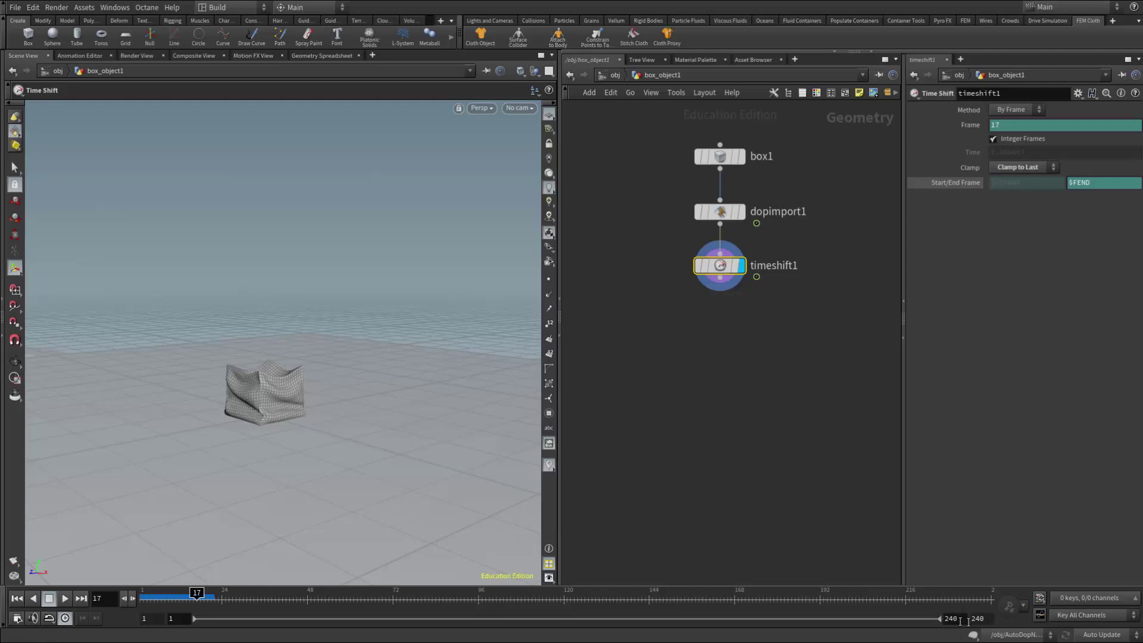
Step: Delete the end-frame channel and set timeshift1's end frame to 17
right_click(1085, 187)
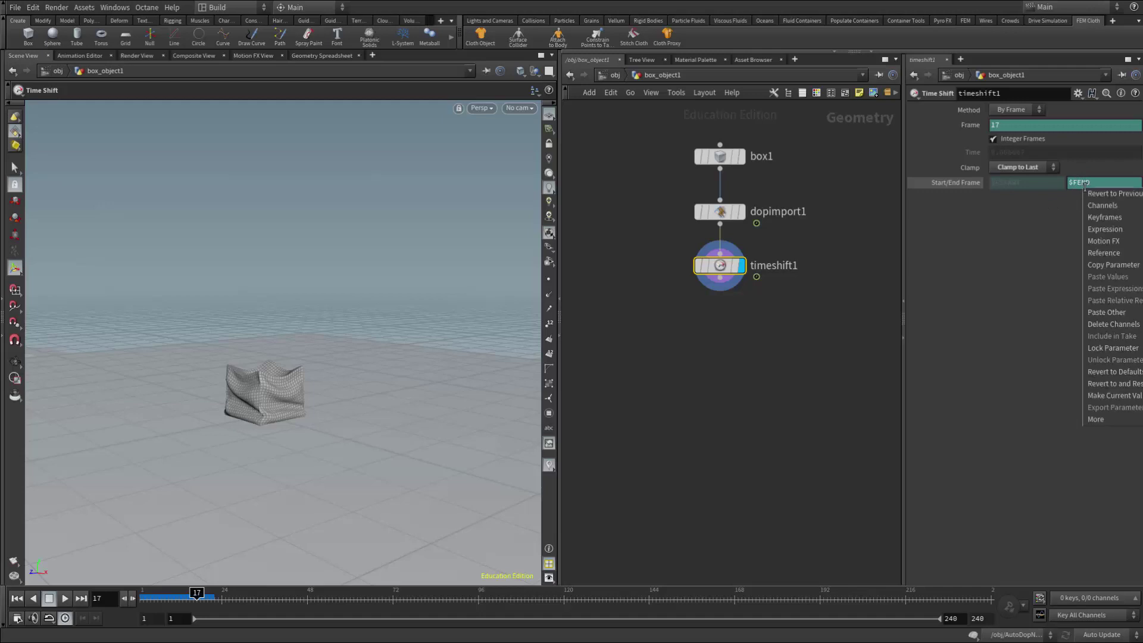
click(1094, 327)
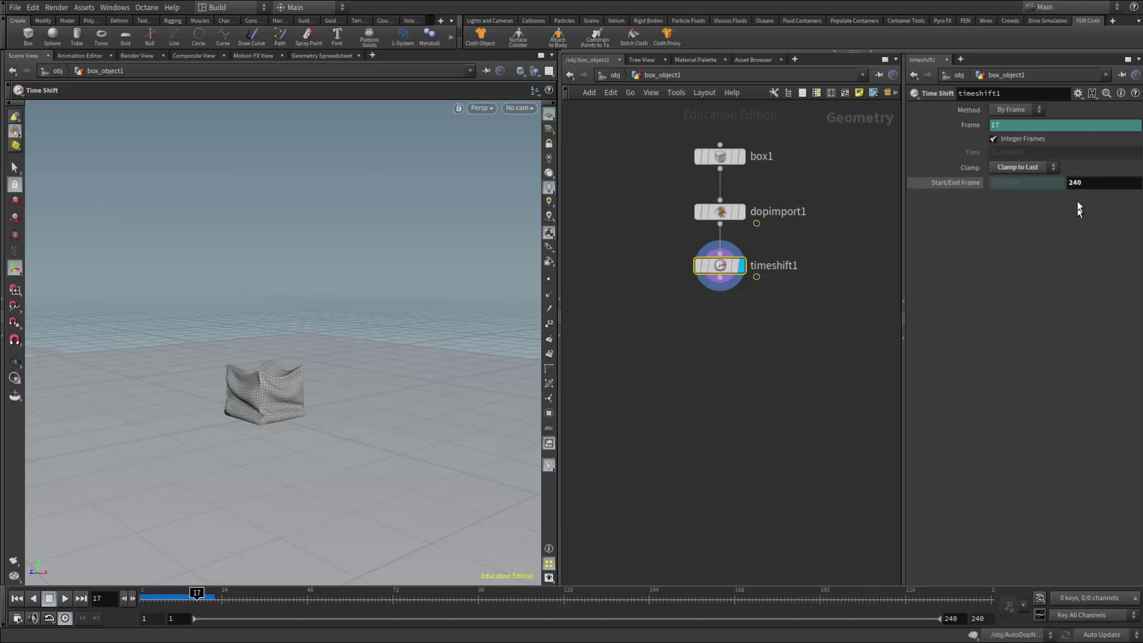
click(1090, 184)
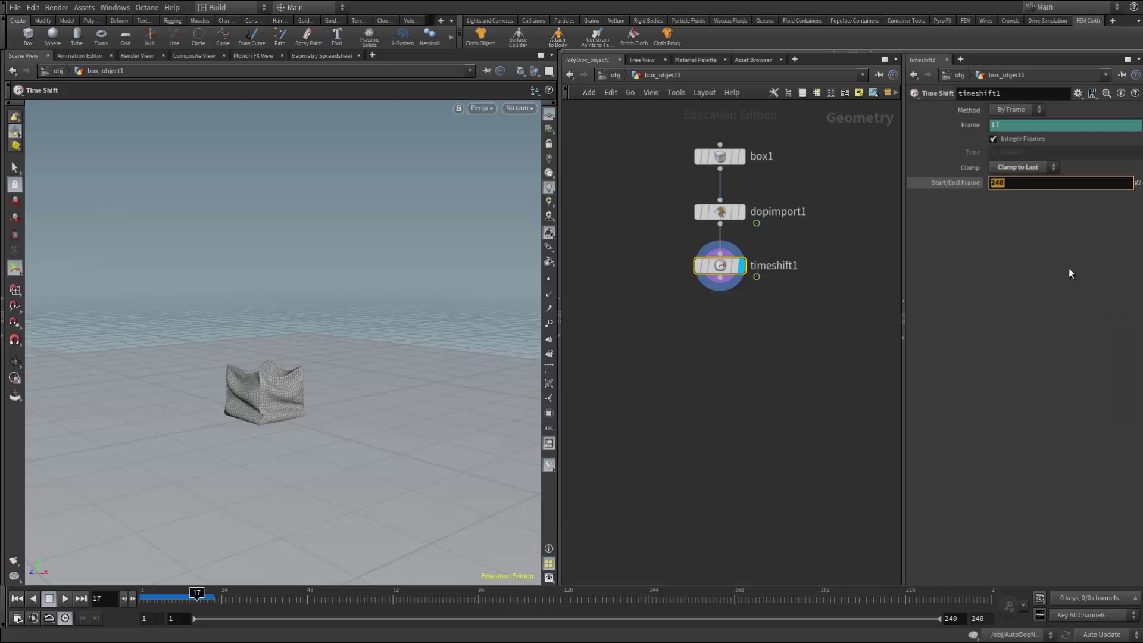
text(17)
key(Return)
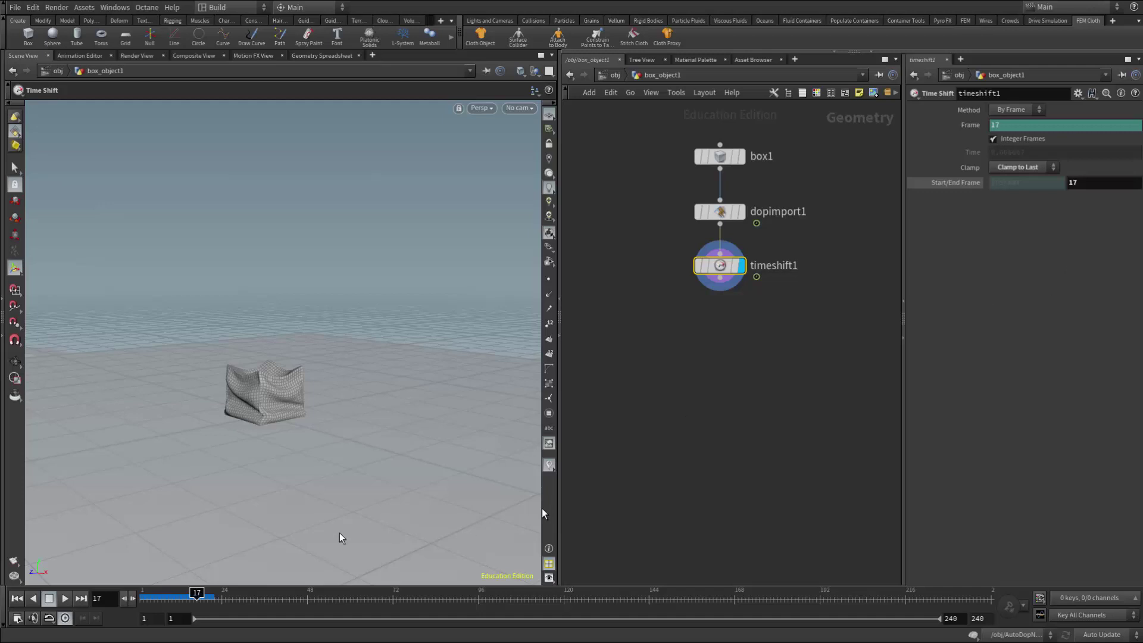
drag(198, 592, 228, 579)
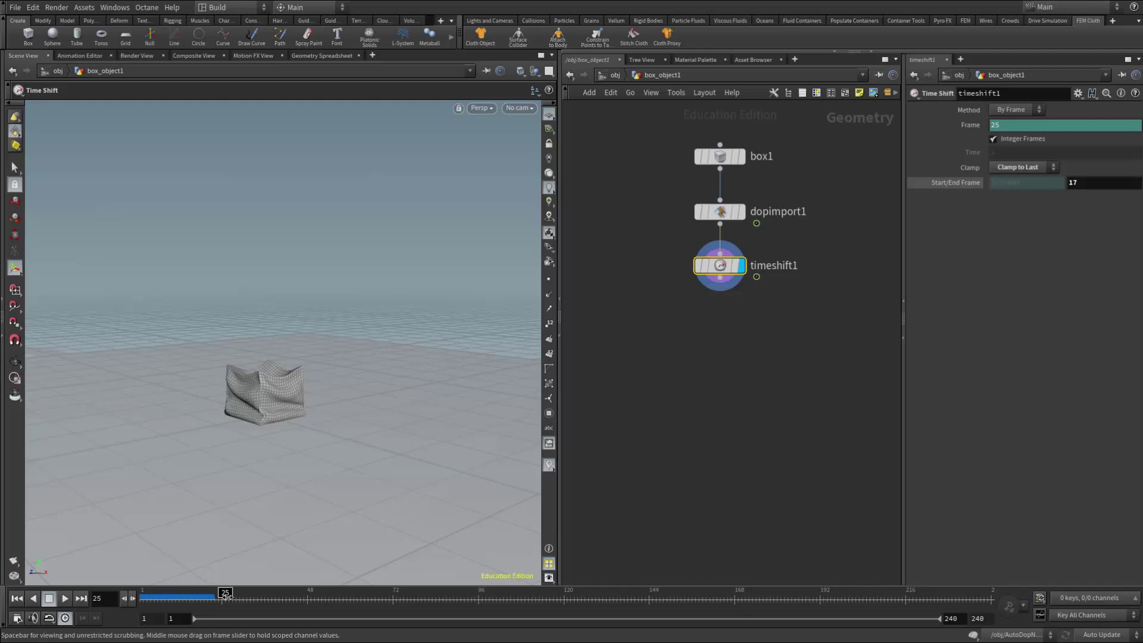
mouse_move(225, 593)
mouse_down()
mouse_move(168, 592)
mouse_move(219, 589)
mouse_up()
drag(218, 597, 143, 592)
middle_drag(734, 293, 735, 280)
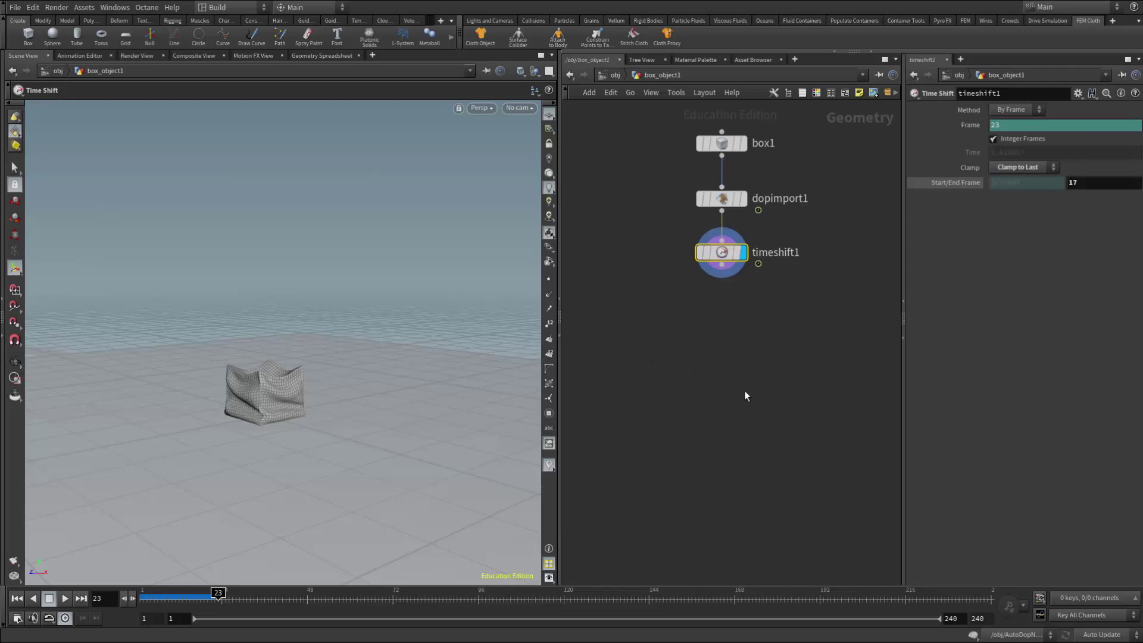
Step: Add a Null below timeshift1, wire it in, and rename it OUT_Crinkle
key(Tab)
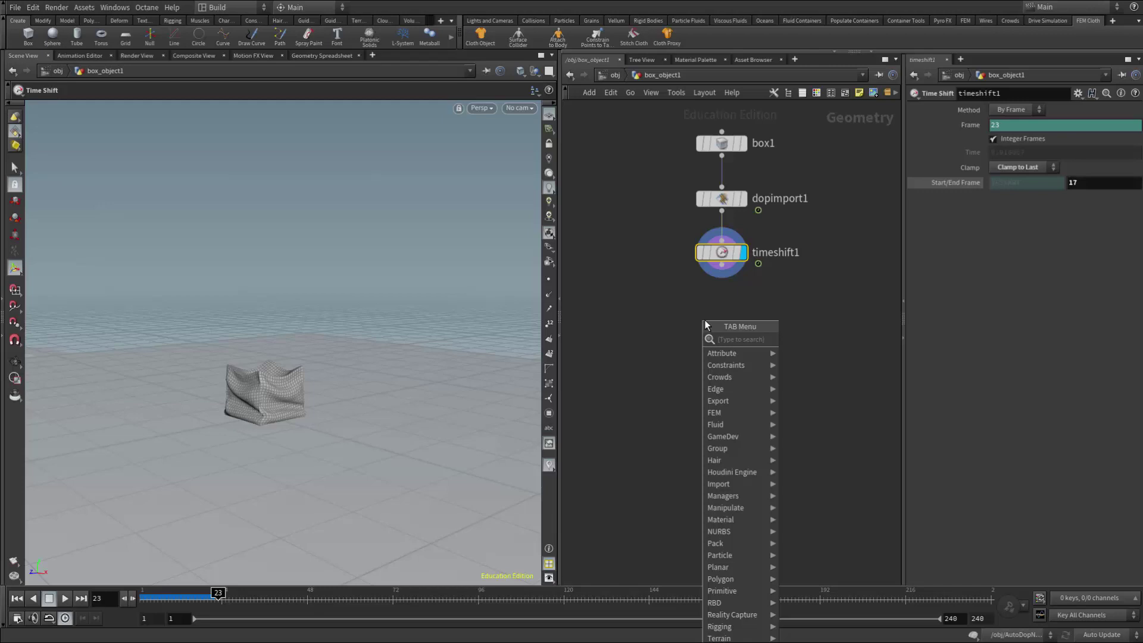
text(null)
click(794, 341)
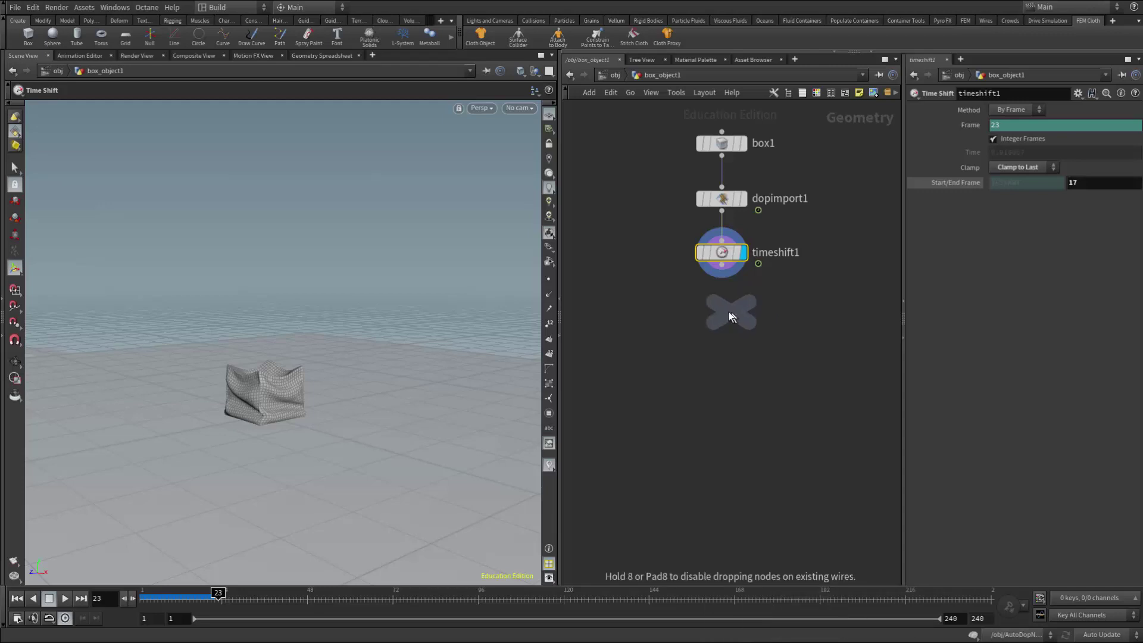
click(723, 311)
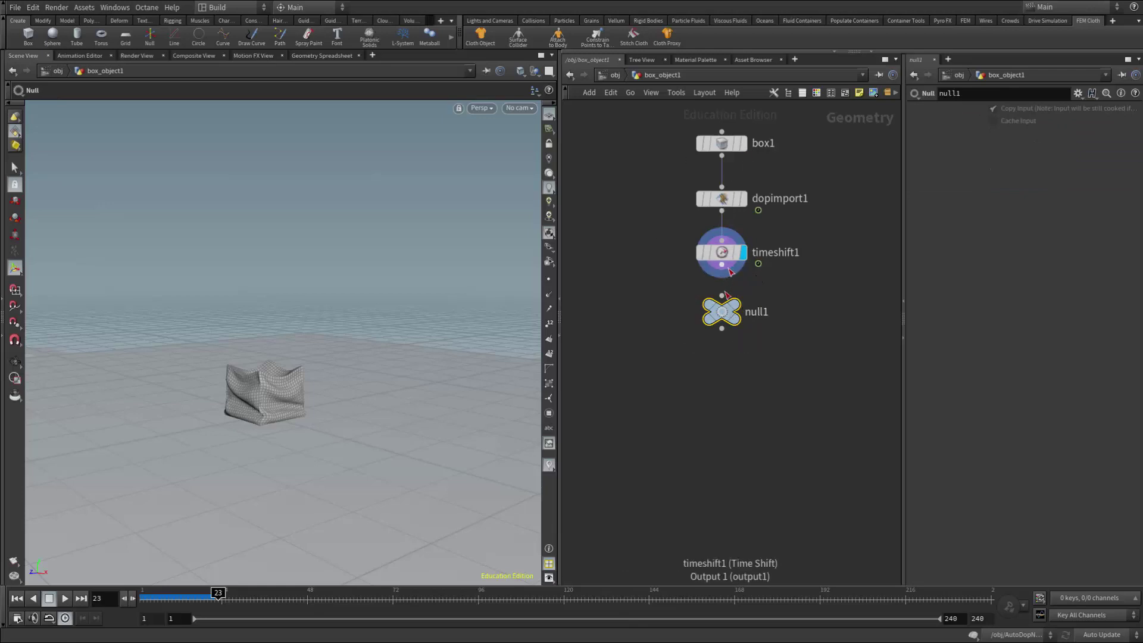
drag(725, 277, 738, 316)
double_click(768, 312)
key(ctrl+a)
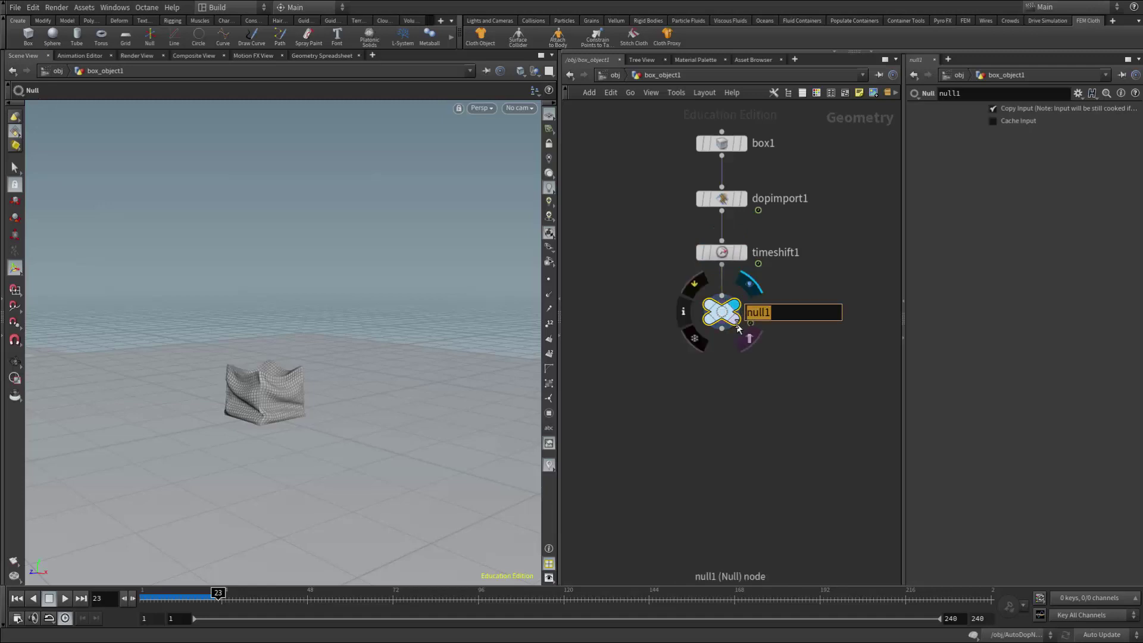
text(O)
text(UT_)
text(Cru)
text(nkle)
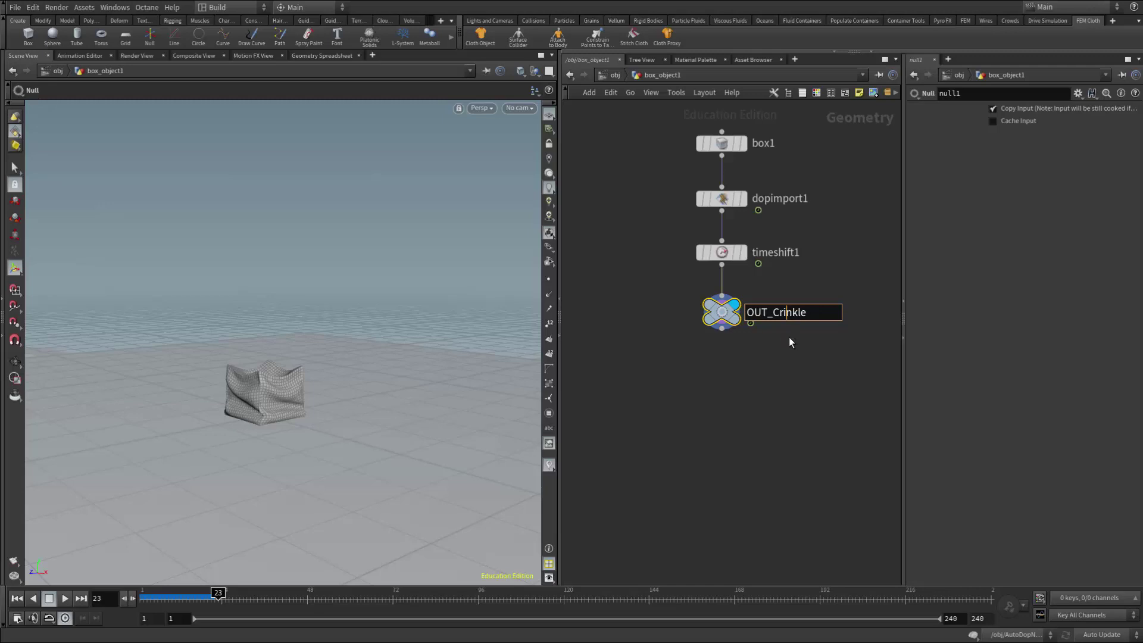
key(Return)
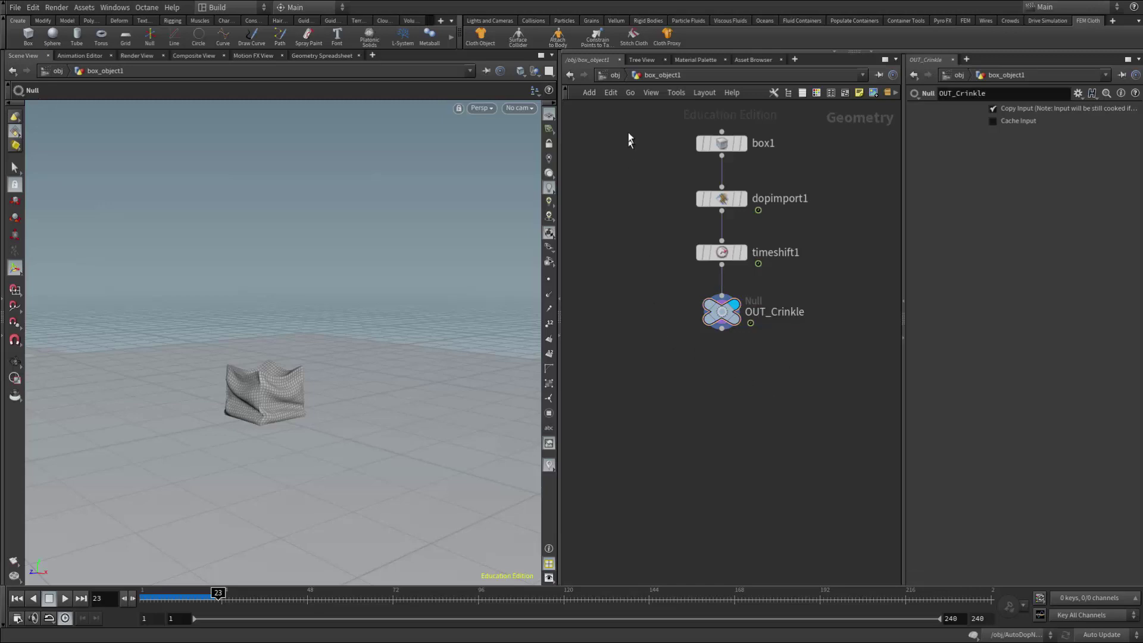
Step: At /obj, stack box_object1, AutoDopNetwork and groundplane_object1 in a column and frame them
click(612, 75)
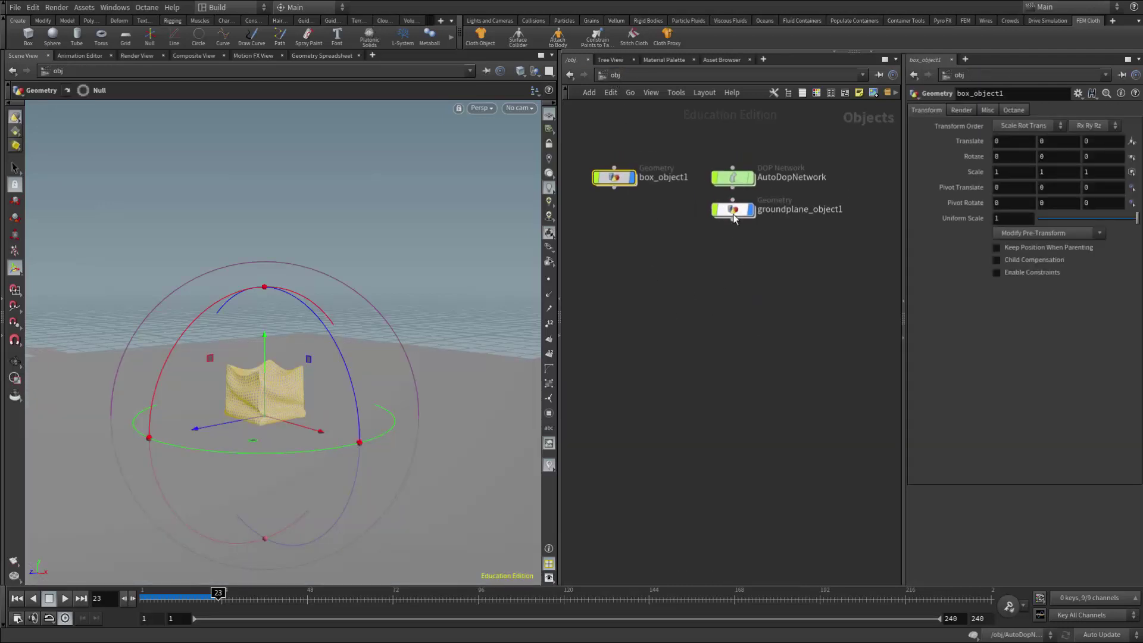
drag(733, 209, 732, 291)
drag(733, 179, 616, 213)
drag(718, 294, 615, 251)
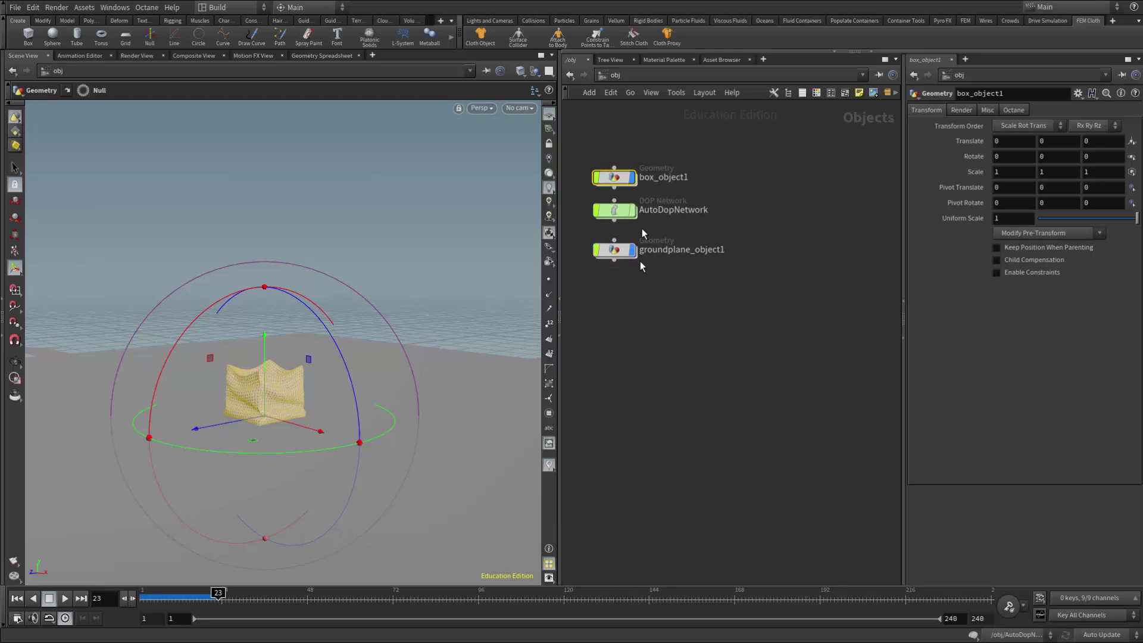
mouse_move(622, 215)
drag(615, 252, 617, 250)
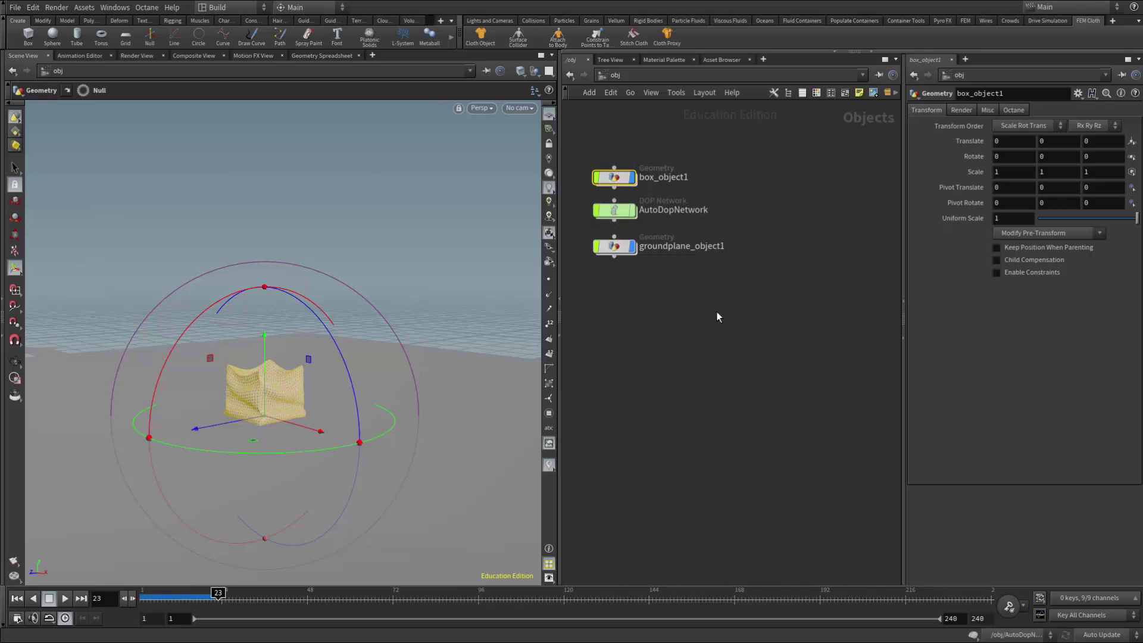
key(h)
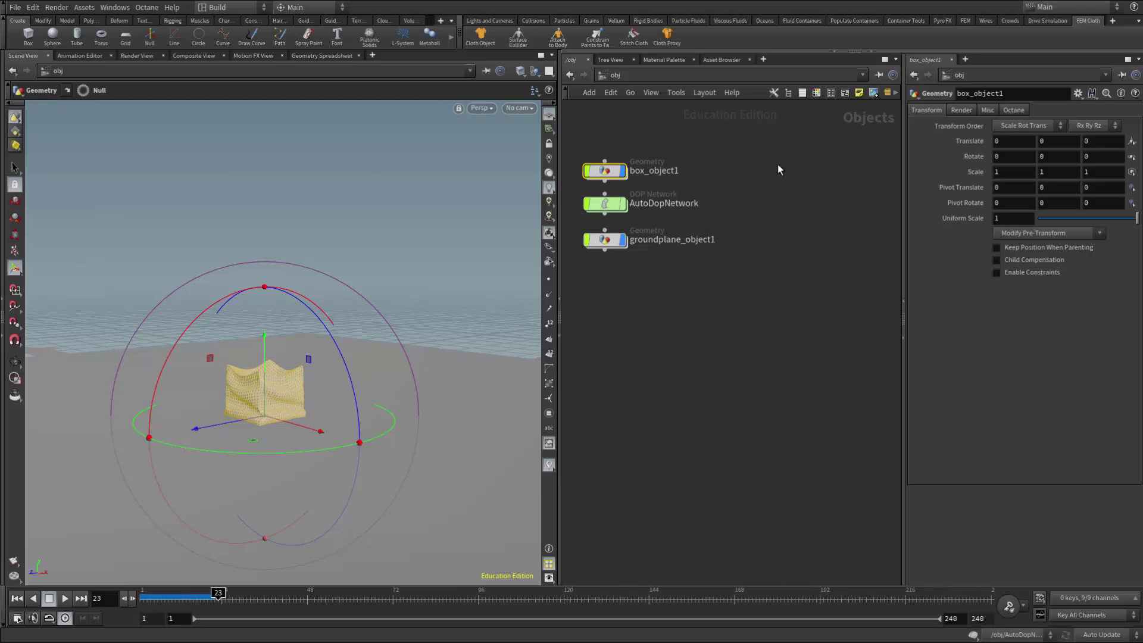
mouse_move(609, 187)
Step: Create a Geometry object beside box_object1 and rename it Input_Crinkle
key(Tab)
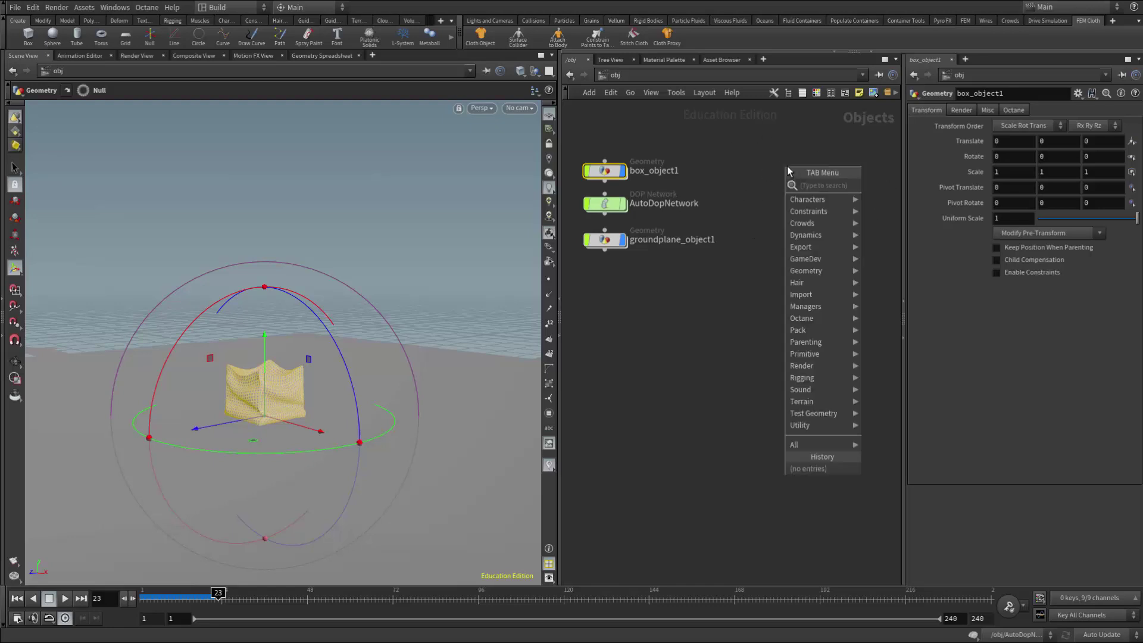
mouse_move(812, 272)
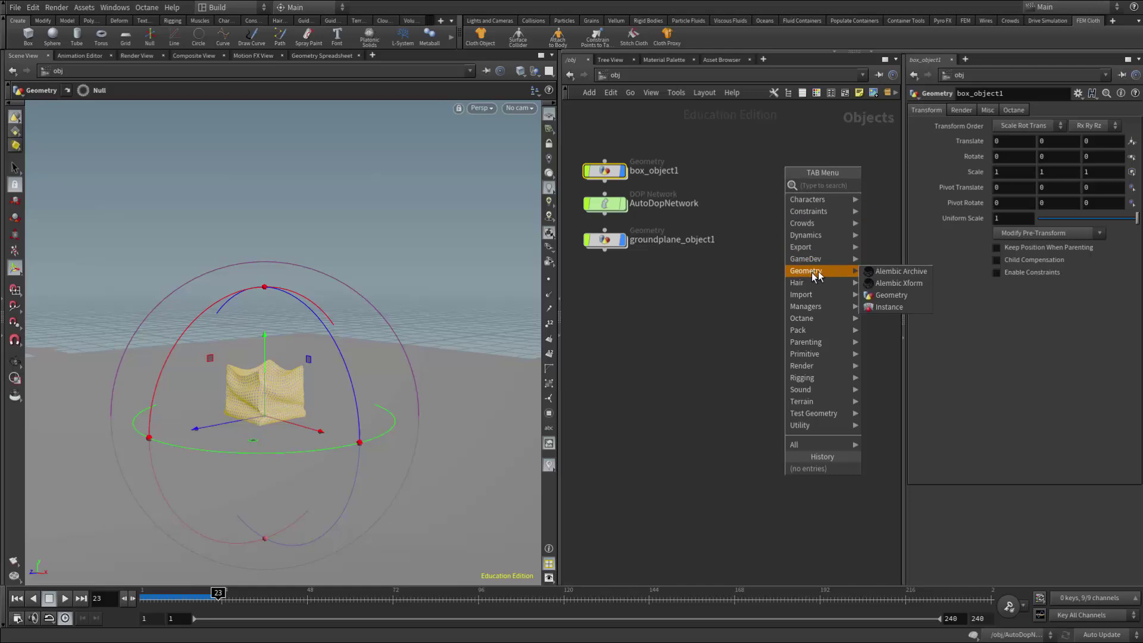
click(902, 301)
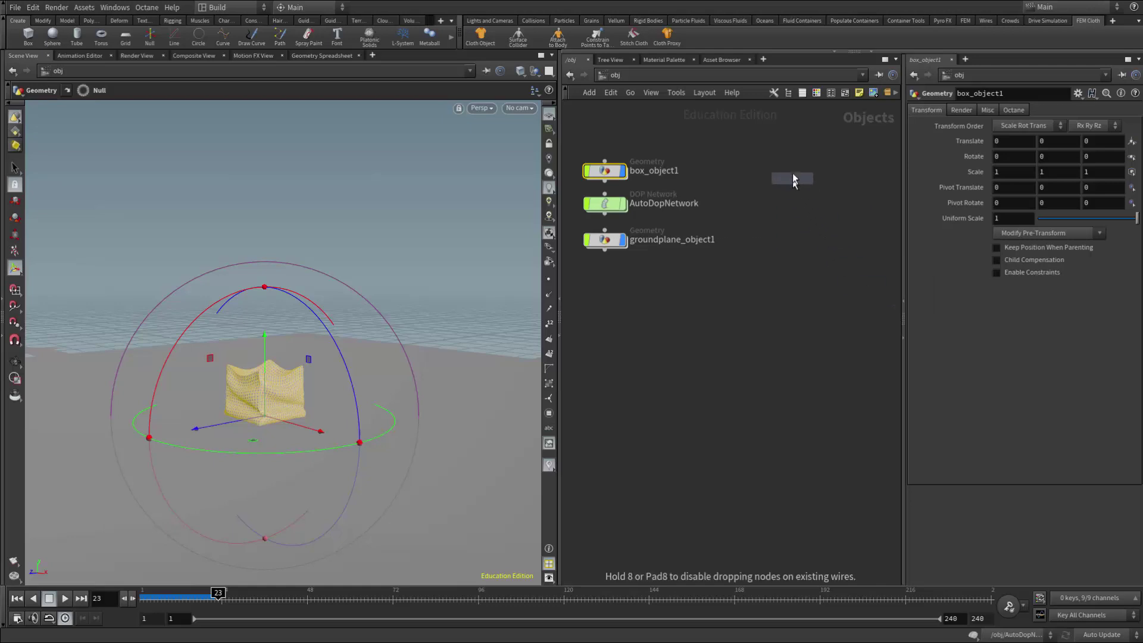
click(791, 172)
double_click(826, 172)
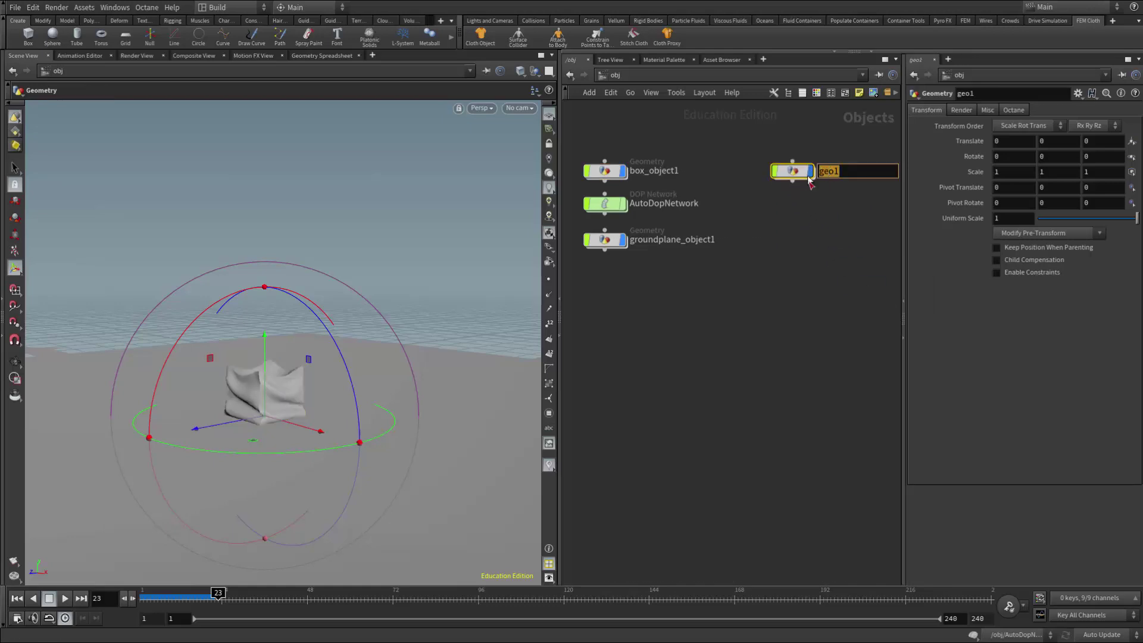
text(Input_Crinkle)
key(Return)
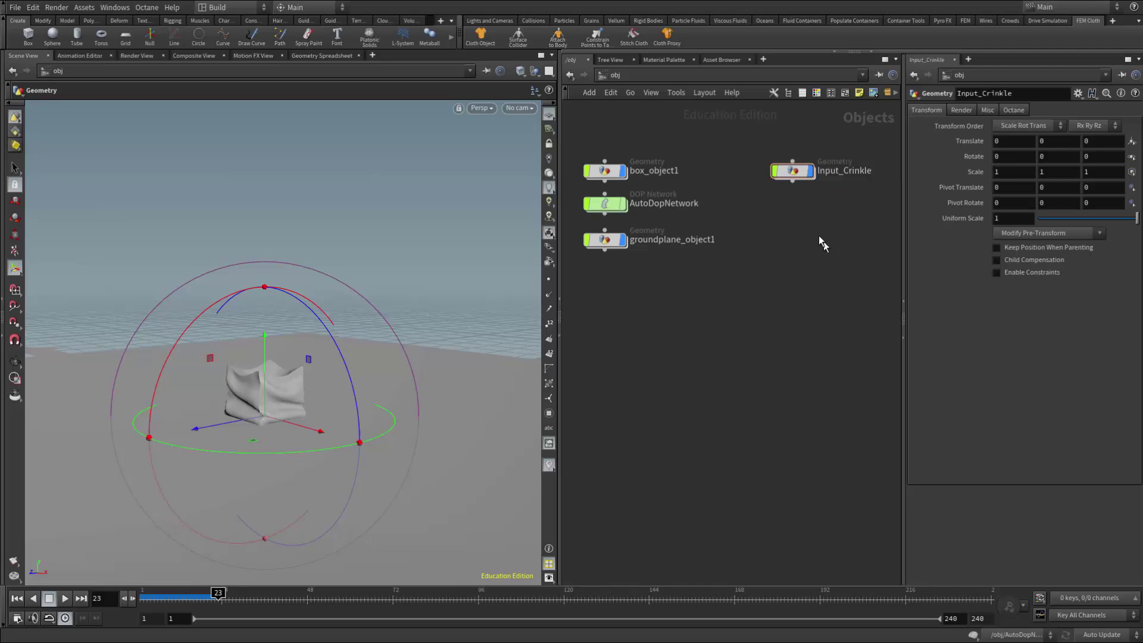
drag(807, 173, 794, 172)
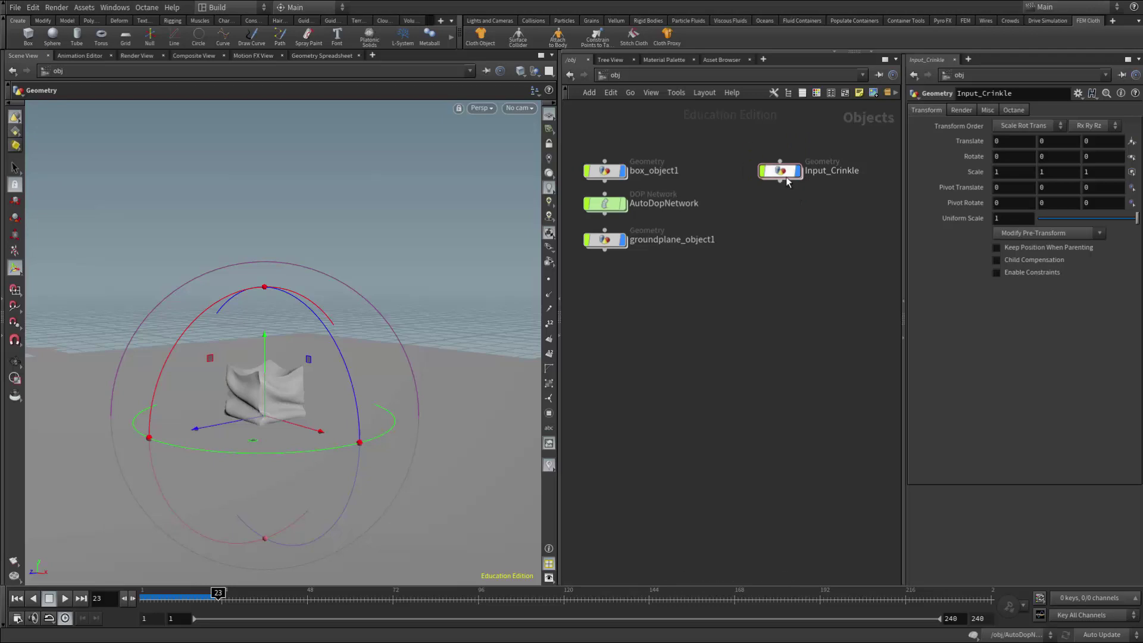
Step: Inside Input_Crinkle, add an Object Merge node
double_click(781, 173)
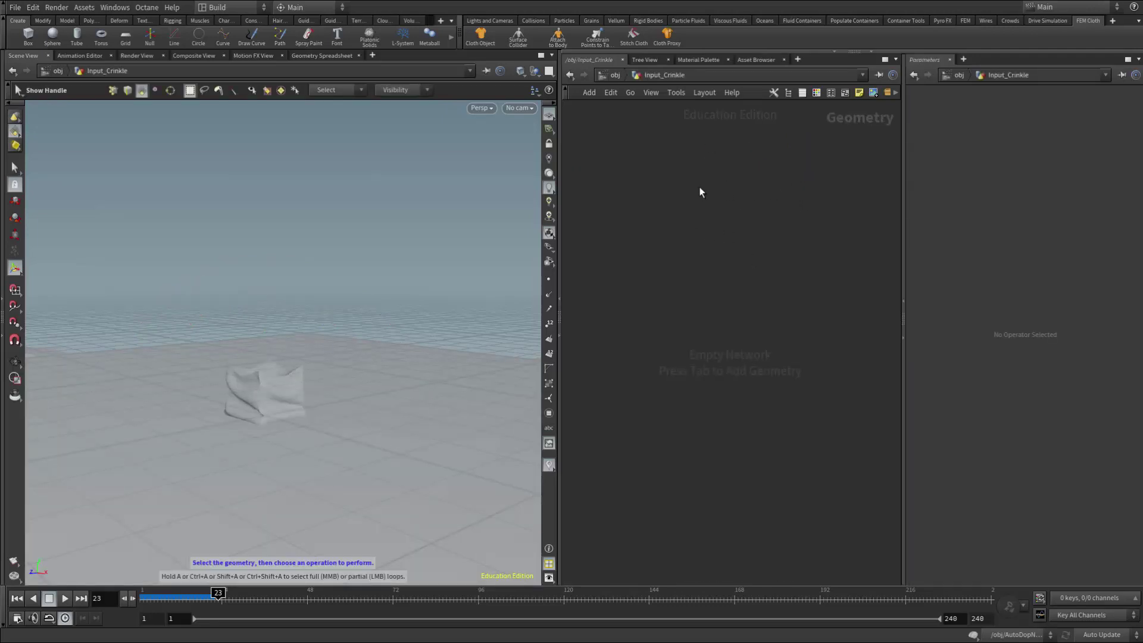
key(Tab)
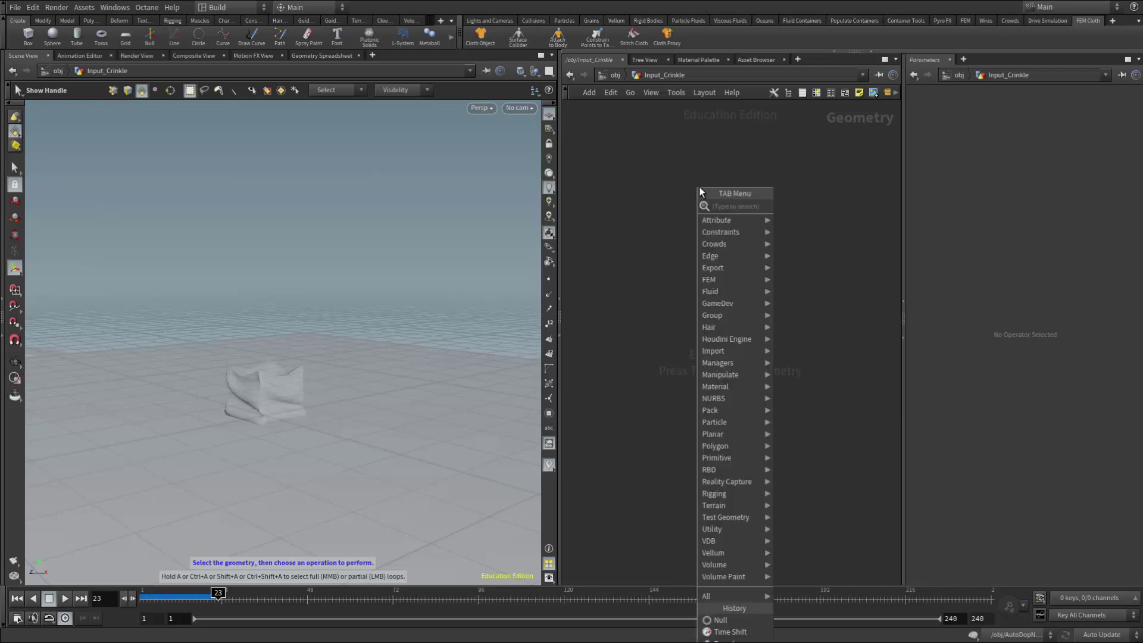
text(obj)
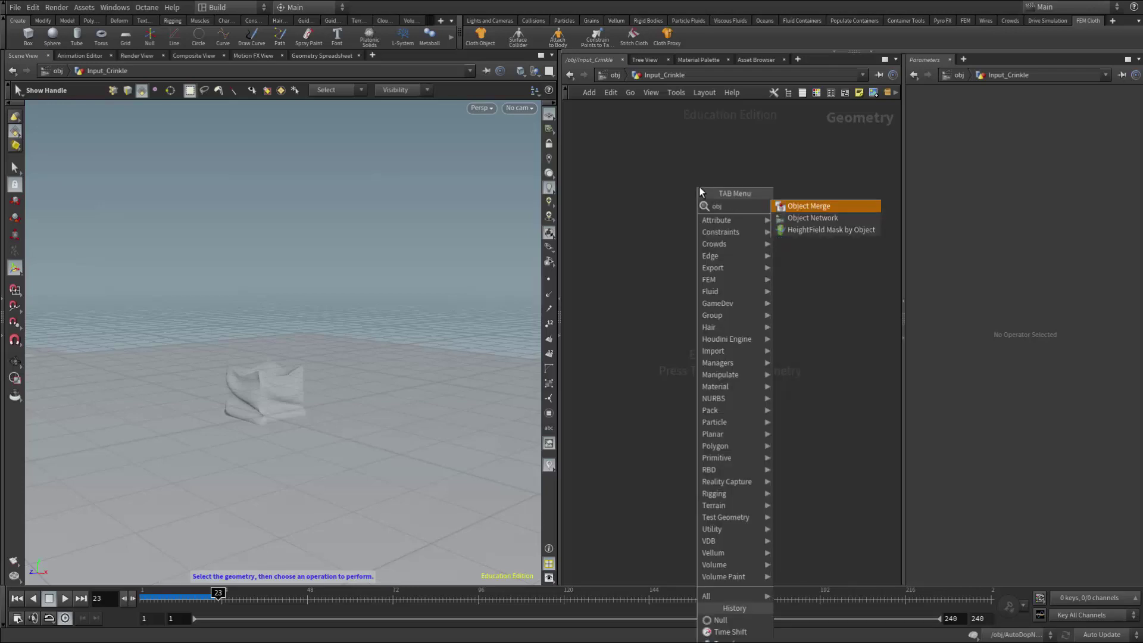
click(798, 207)
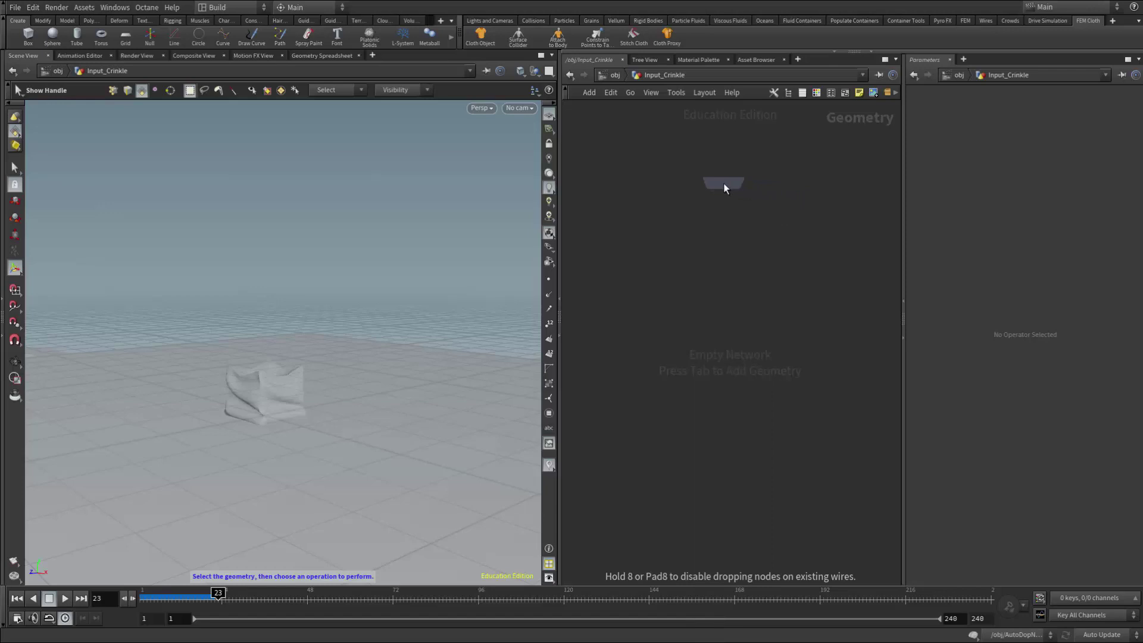
click(723, 184)
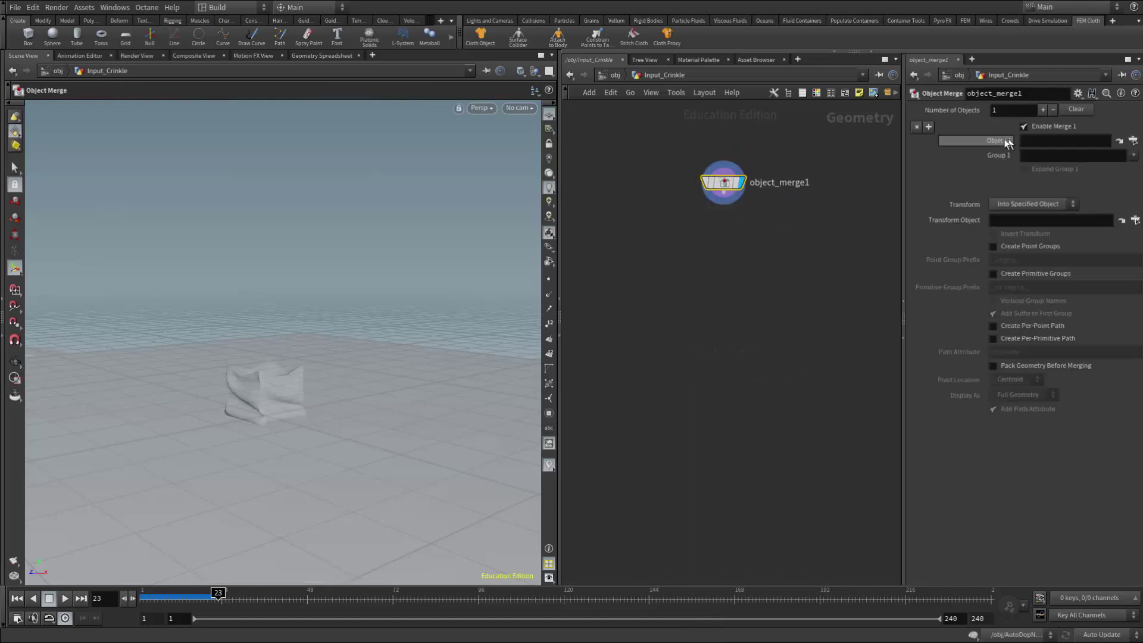
Step: Set the merge's Object 1 to /obj/box_object1/OUT_Crinkle, then return to /obj
click(1133, 147)
drag(1118, 45, 756, 302)
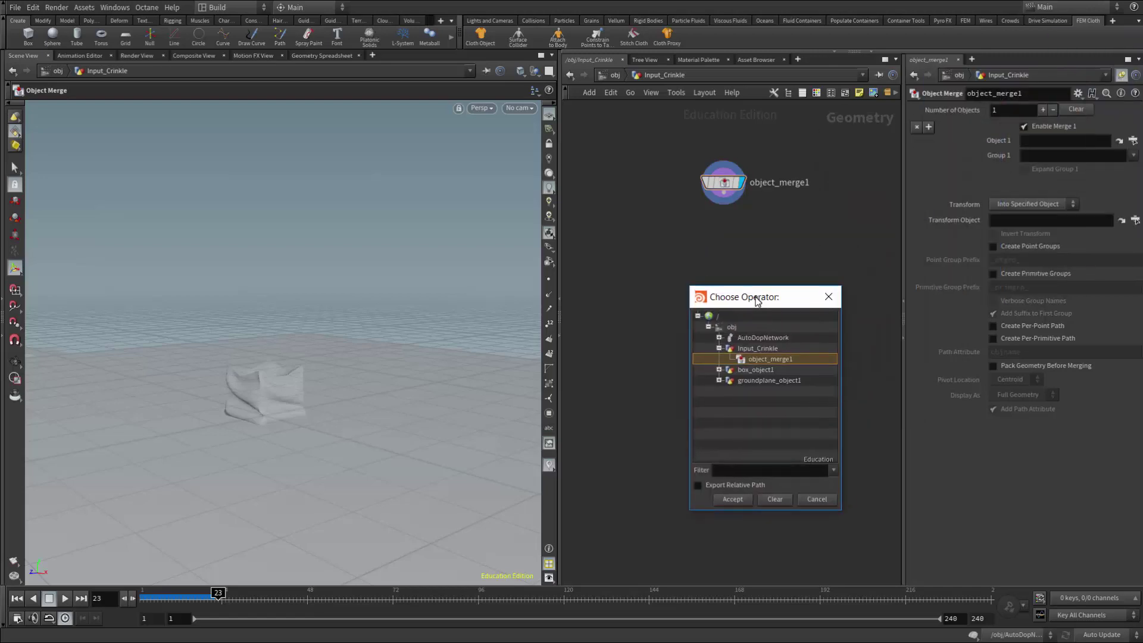
click(719, 370)
click(748, 381)
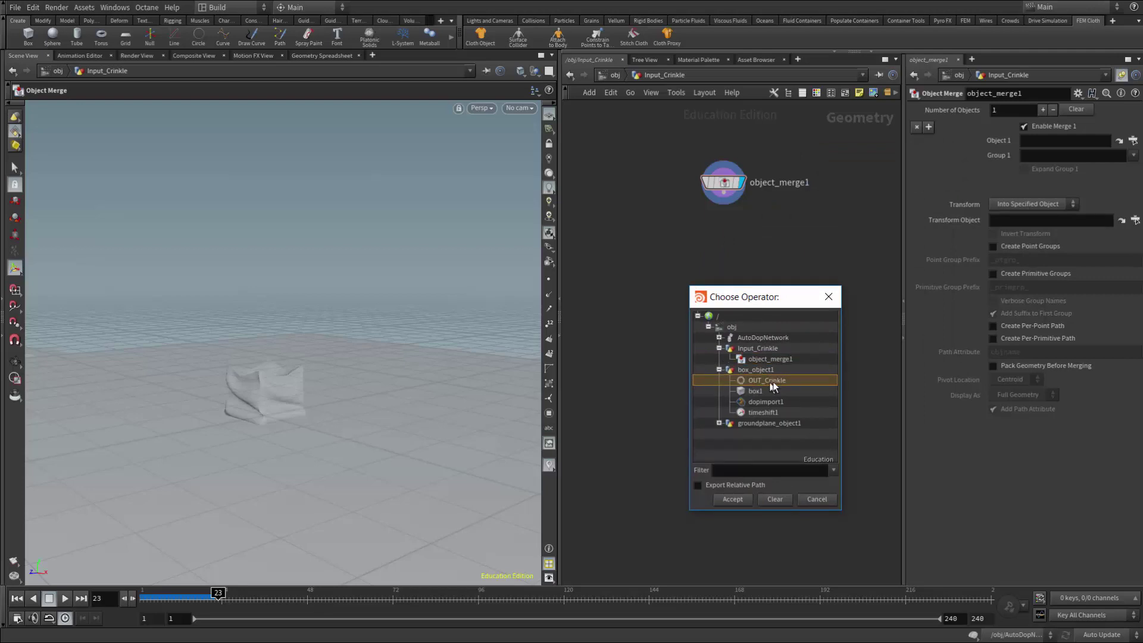
click(735, 501)
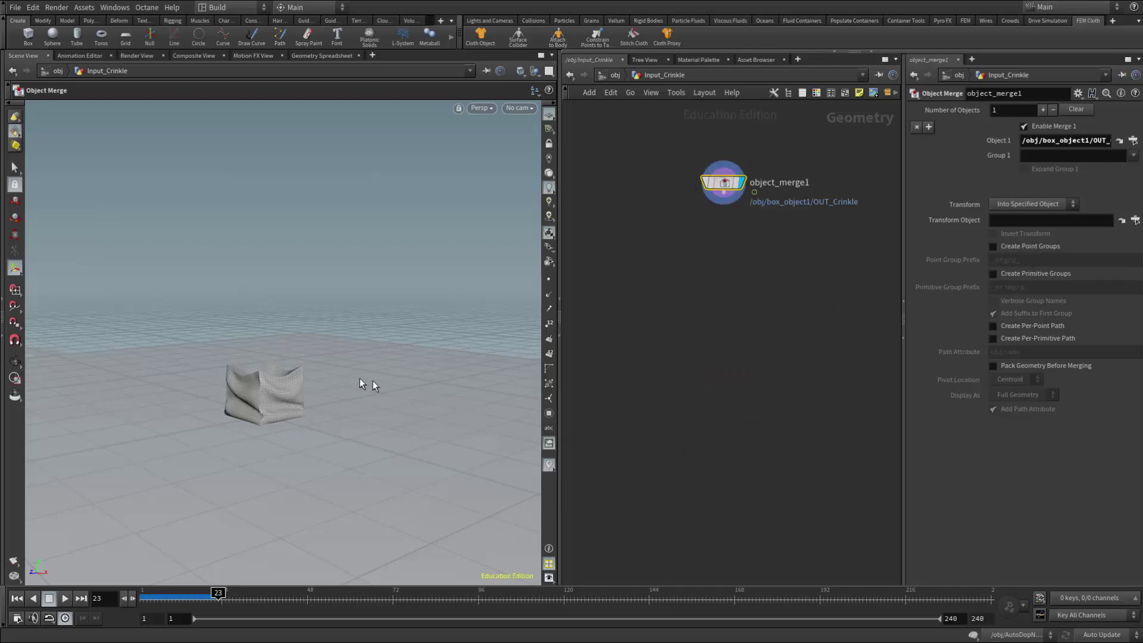
click(613, 75)
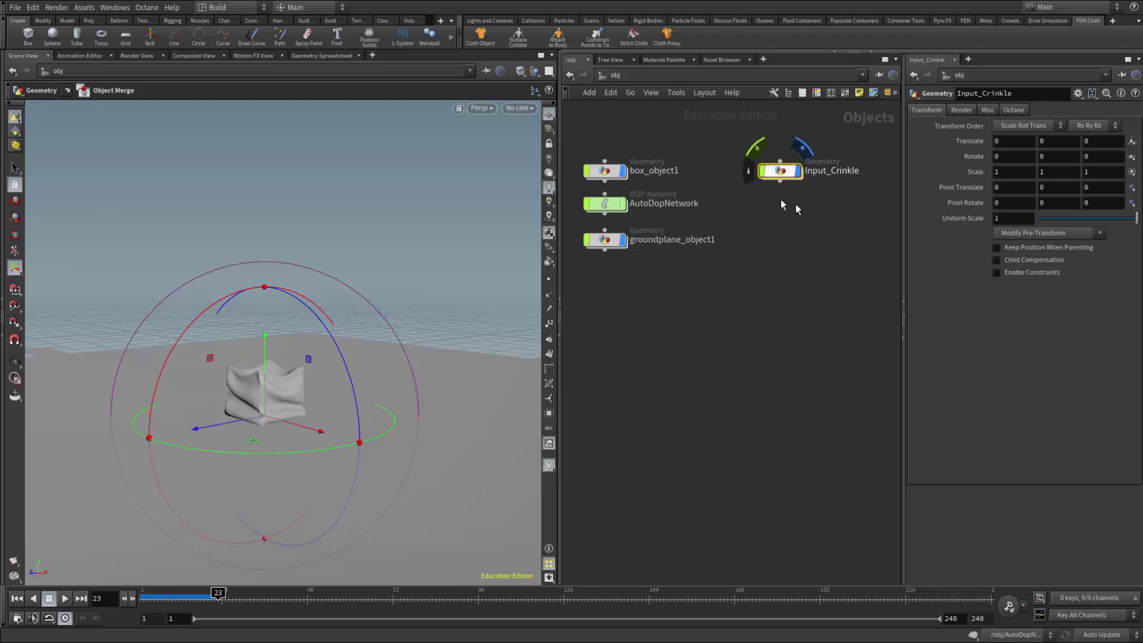
double_click(604, 171)
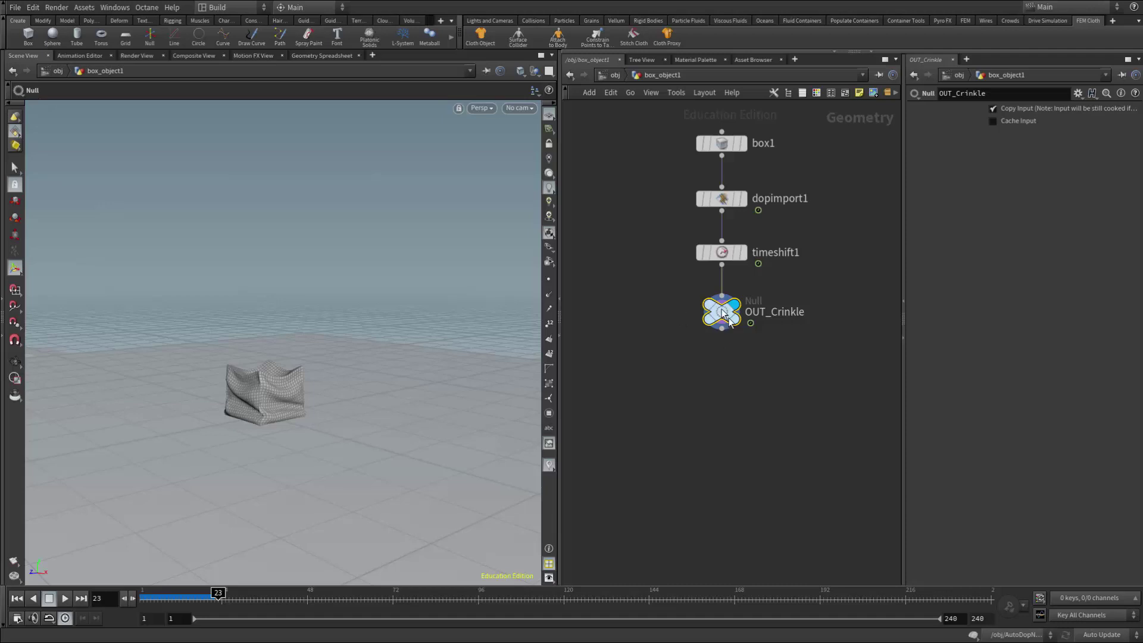
mouse_move(730, 313)
click(613, 75)
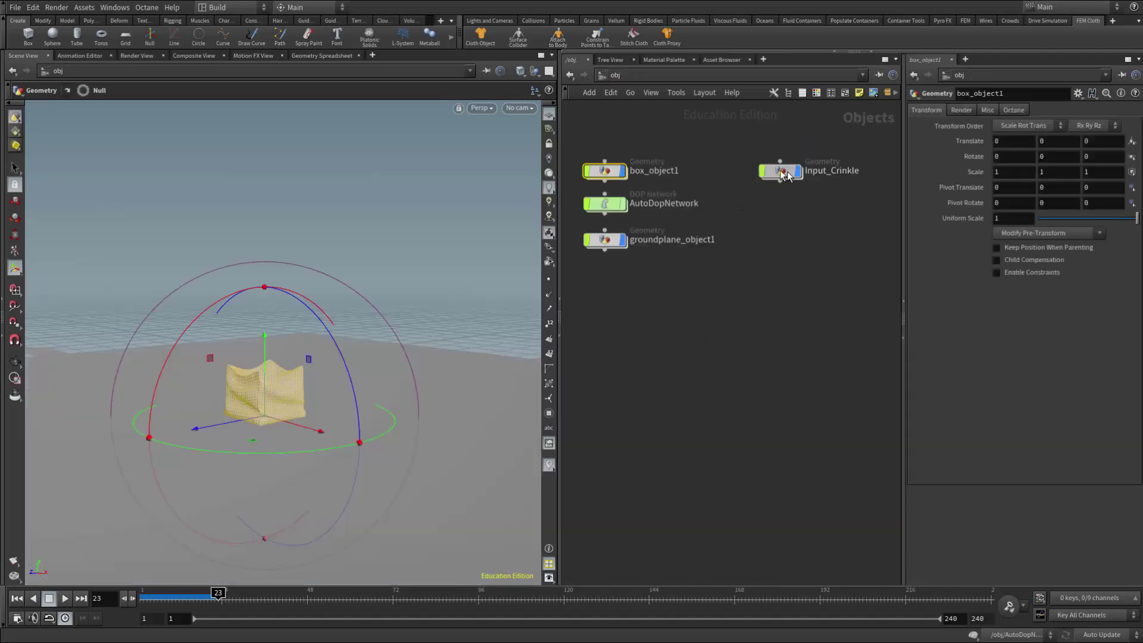
drag(769, 173, 776, 175)
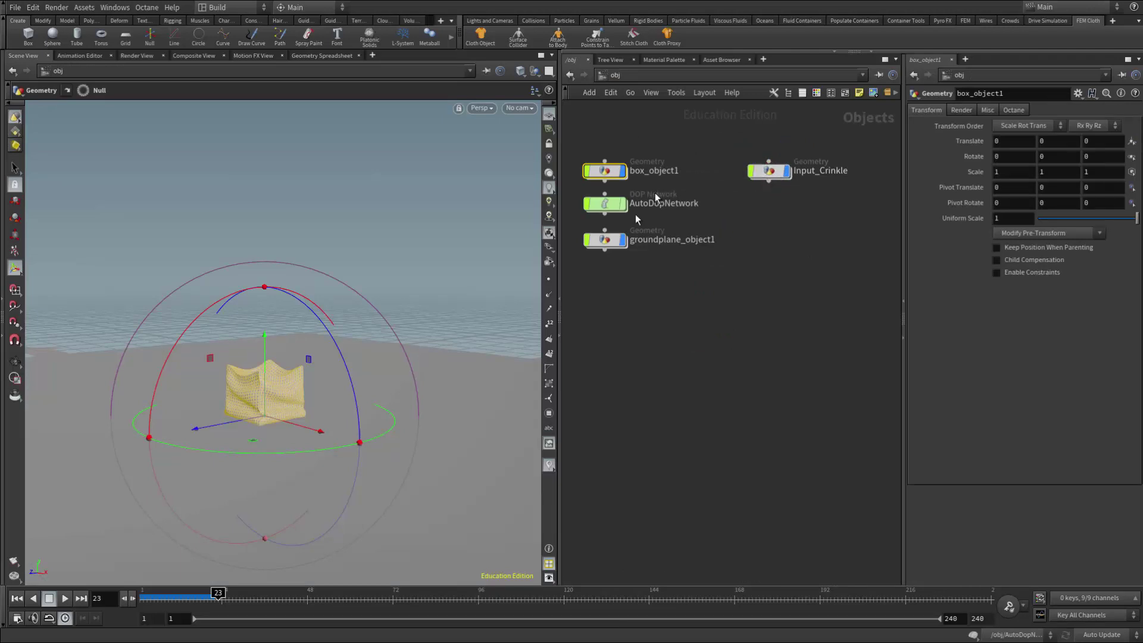
click(624, 174)
click(624, 174)
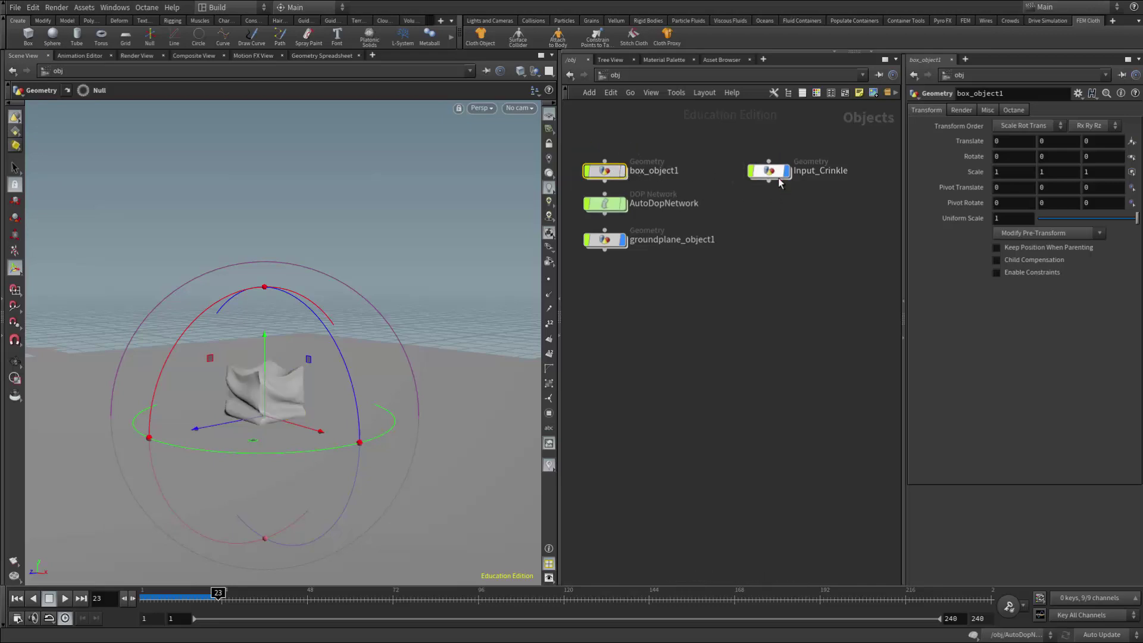
mouse_move(219, 592)
mouse_down()
mouse_move(149, 592)
mouse_move(202, 591)
mouse_up()
Step: Select Input_Crinkle, switch the shelf to Rigid Bodies, and scrub the timeline back
drag(766, 173, 769, 173)
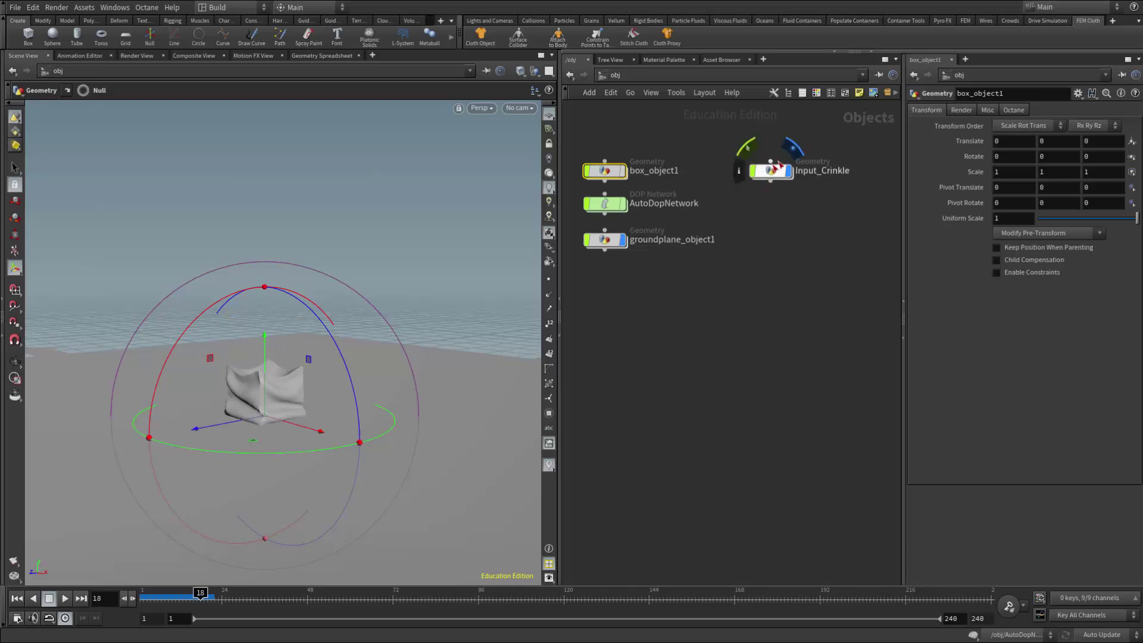
click(770, 174)
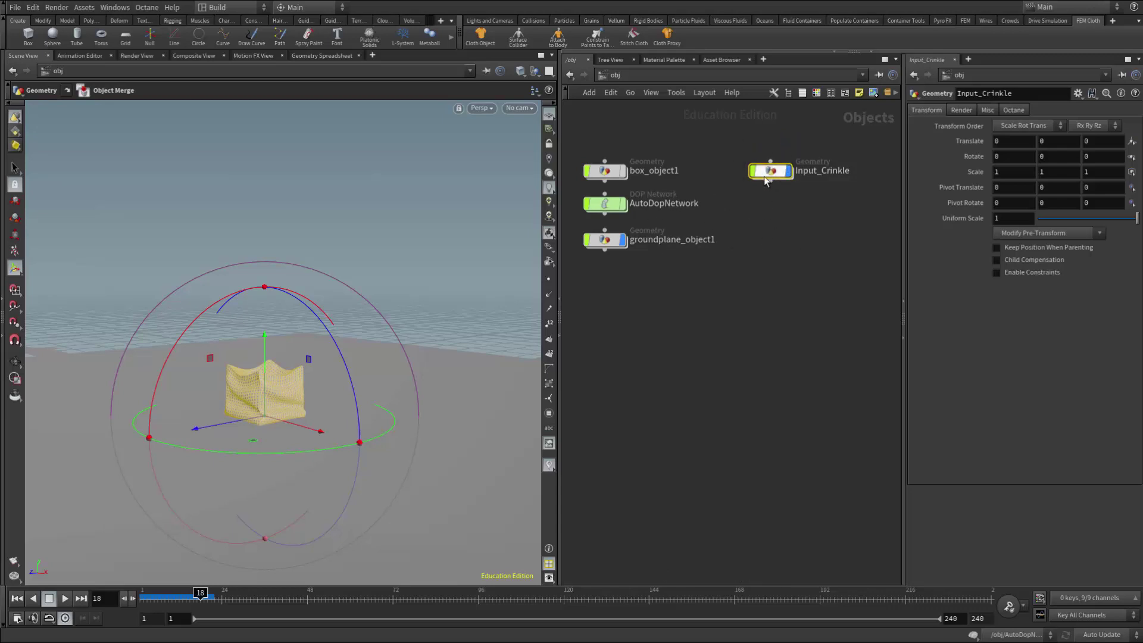
mouse_move(768, 177)
click(648, 21)
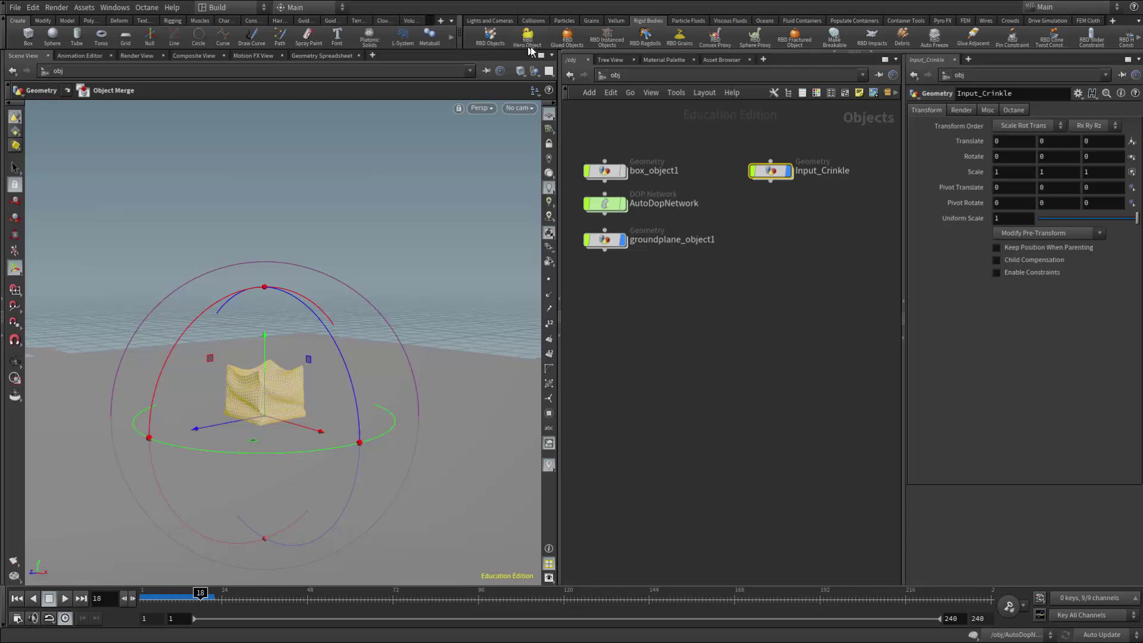
mouse_move(776, 168)
mouse_move(212, 586)
mouse_down()
mouse_move(168, 591)
mouse_move(204, 592)
mouse_up()
Step: Create a DOP Network named dopnet1 beside Input_Crinkle at the object level
mouse_move(599, 203)
key(Tab)
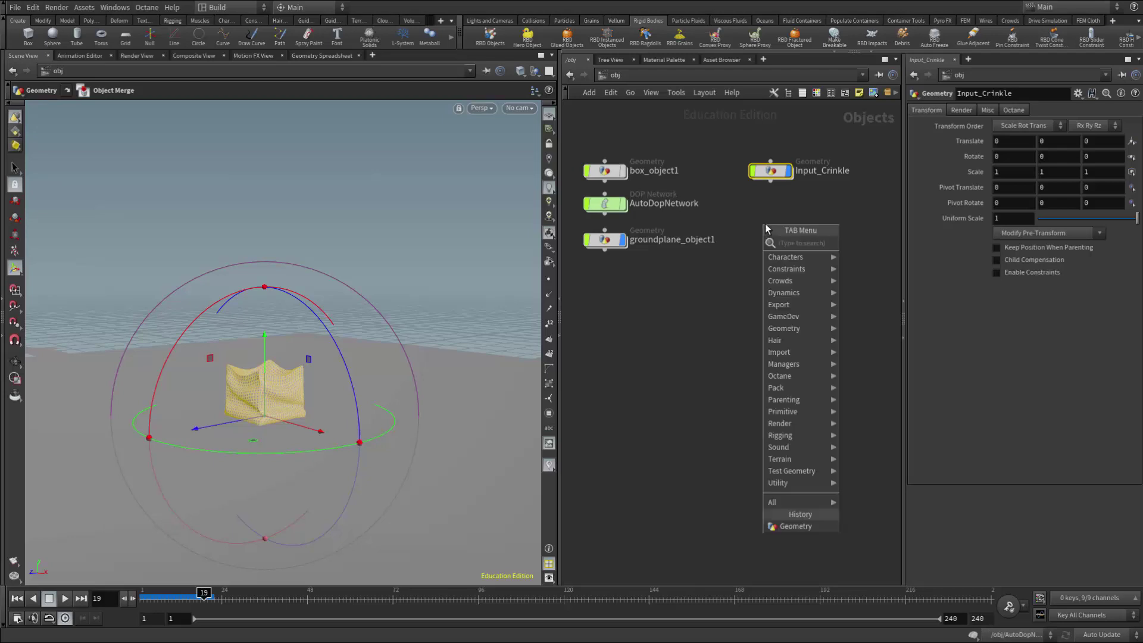
text(dop)
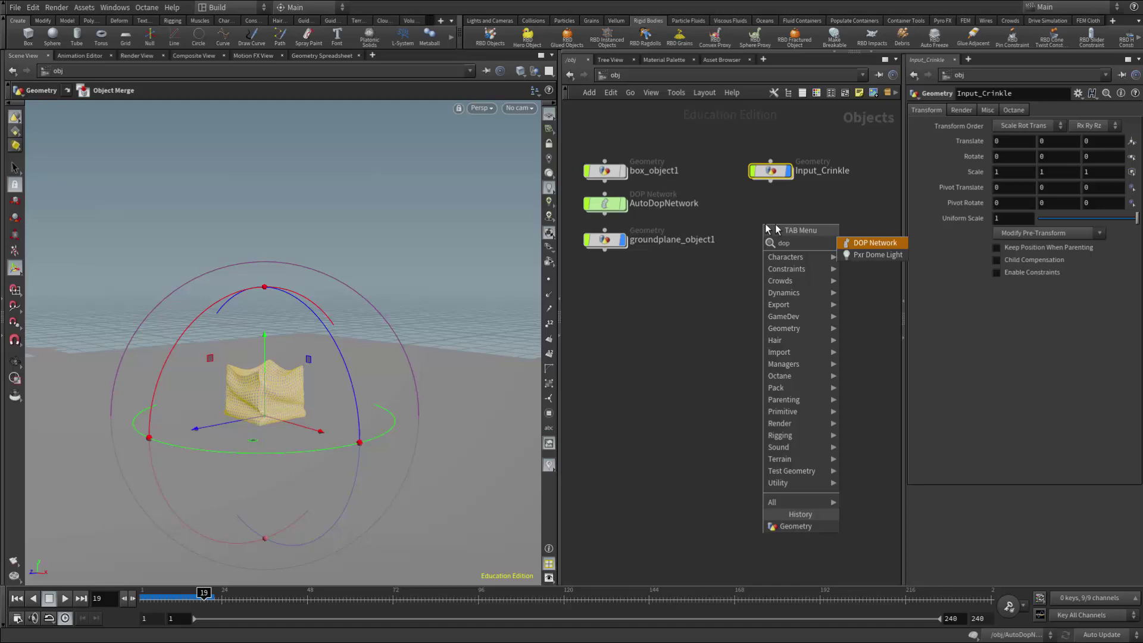
click(863, 244)
click(769, 212)
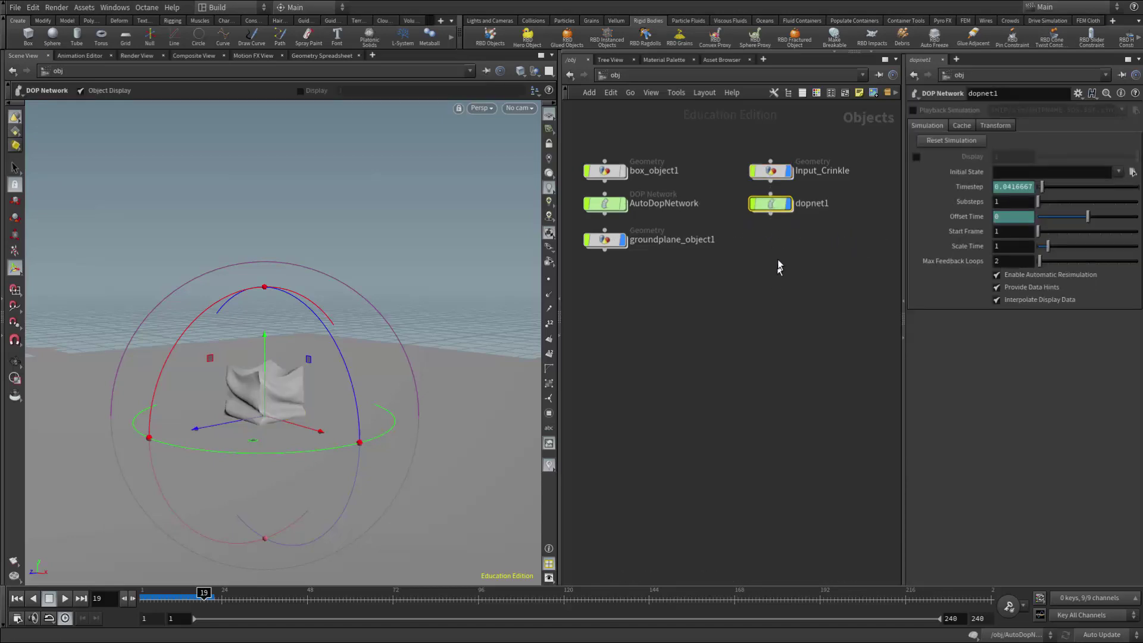
mouse_move(781, 209)
Step: Turn Input_Crinkle into an RBD Hero Object and rewind the timeline to frame 1
mouse_move(767, 176)
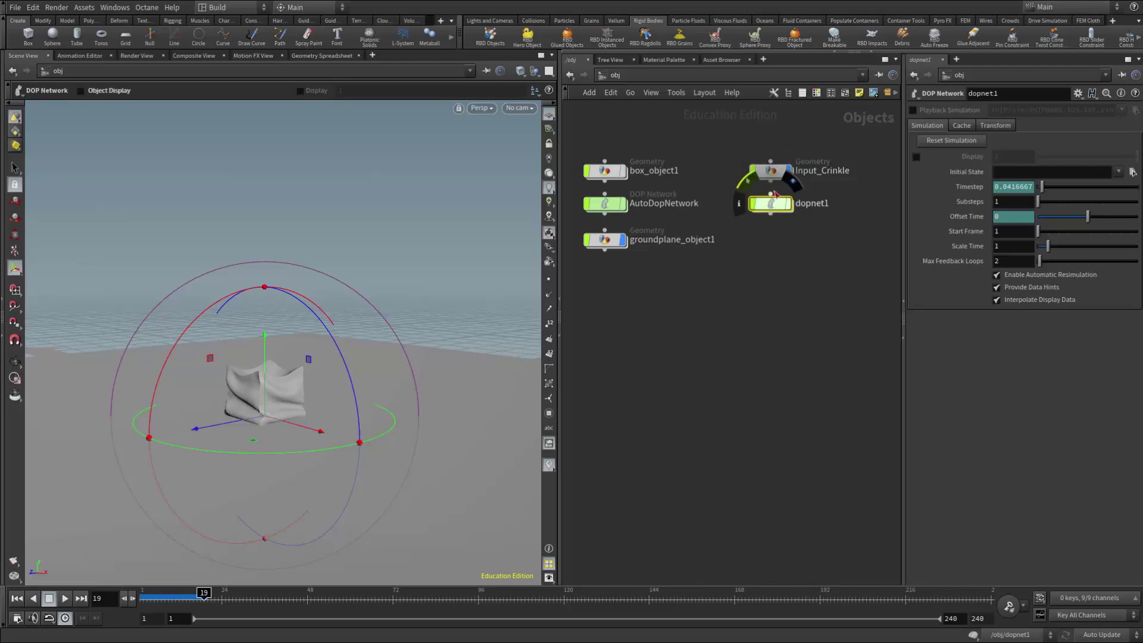
click(774, 173)
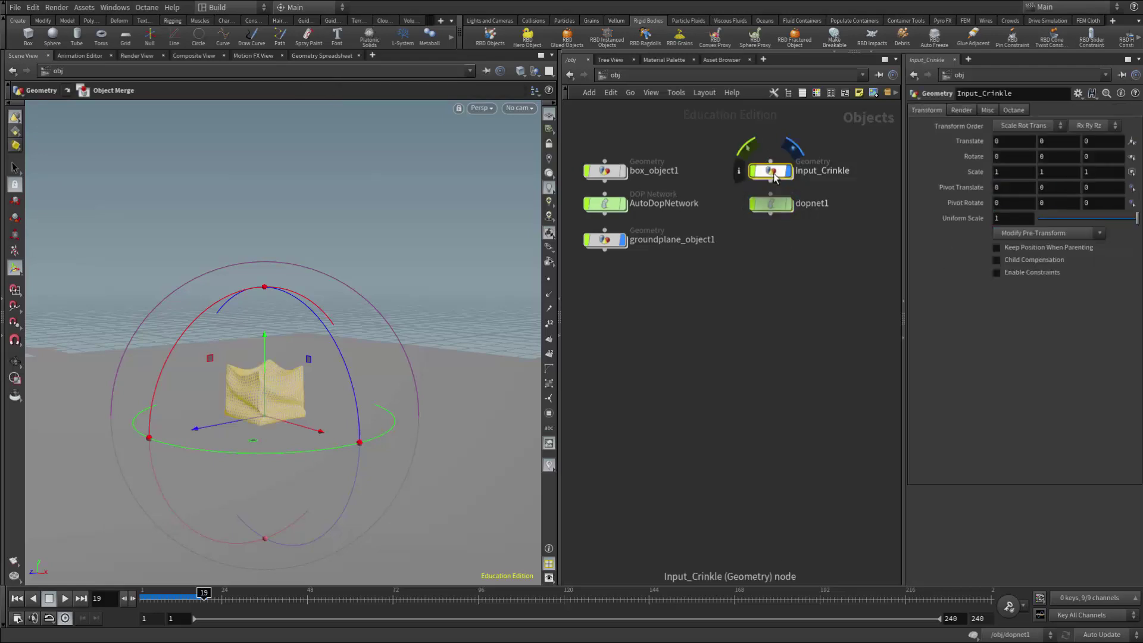
click(529, 39)
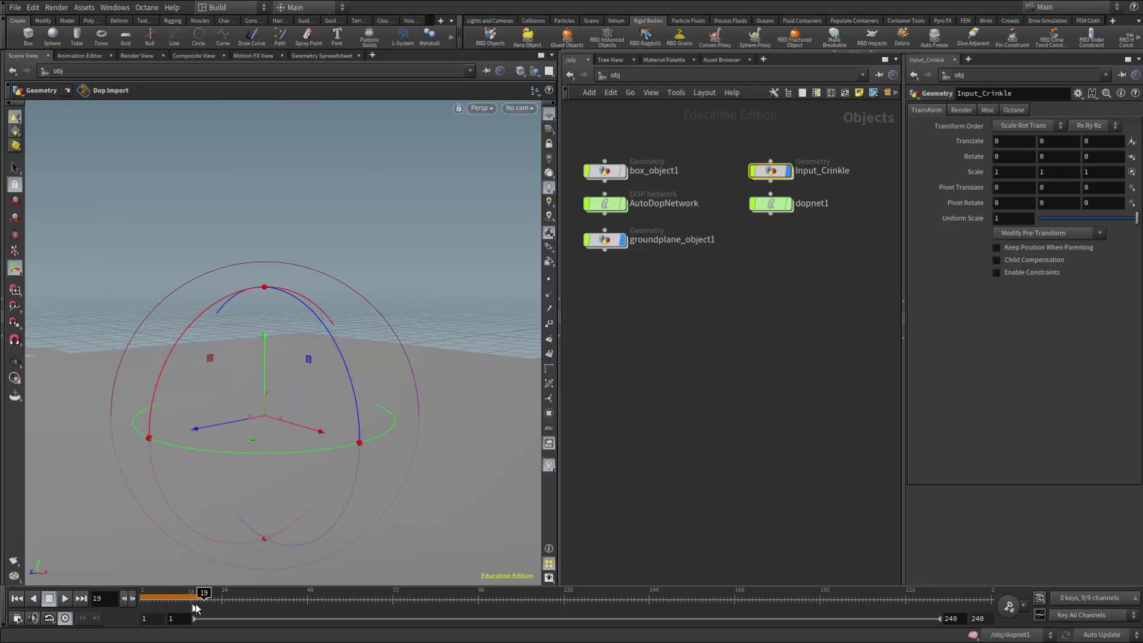
drag(195, 603, 141, 601)
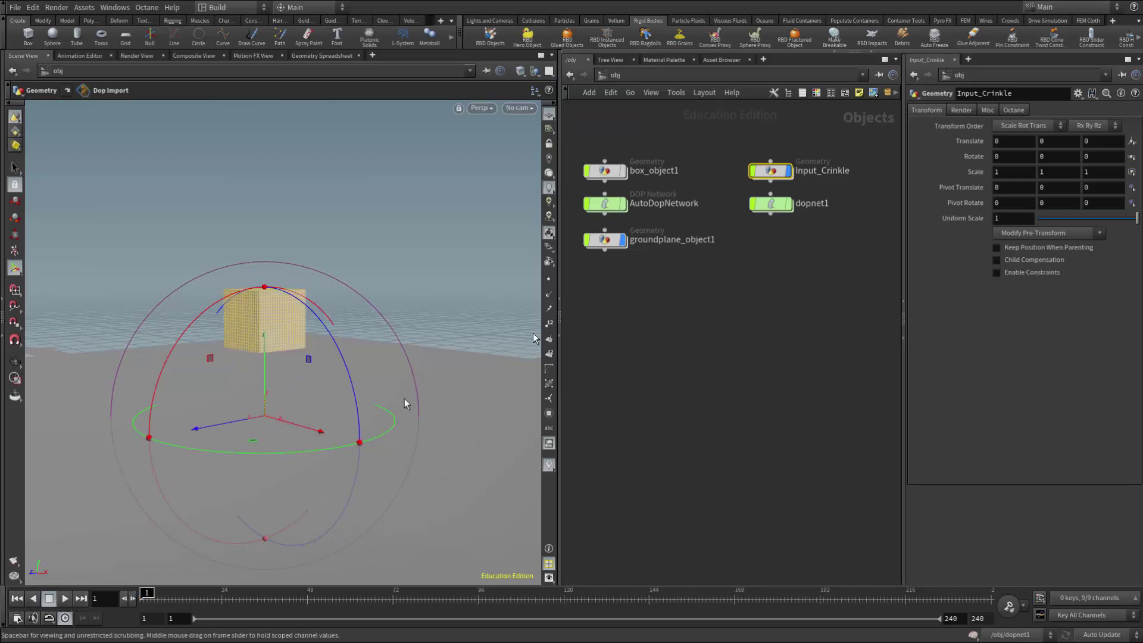
mouse_move(769, 177)
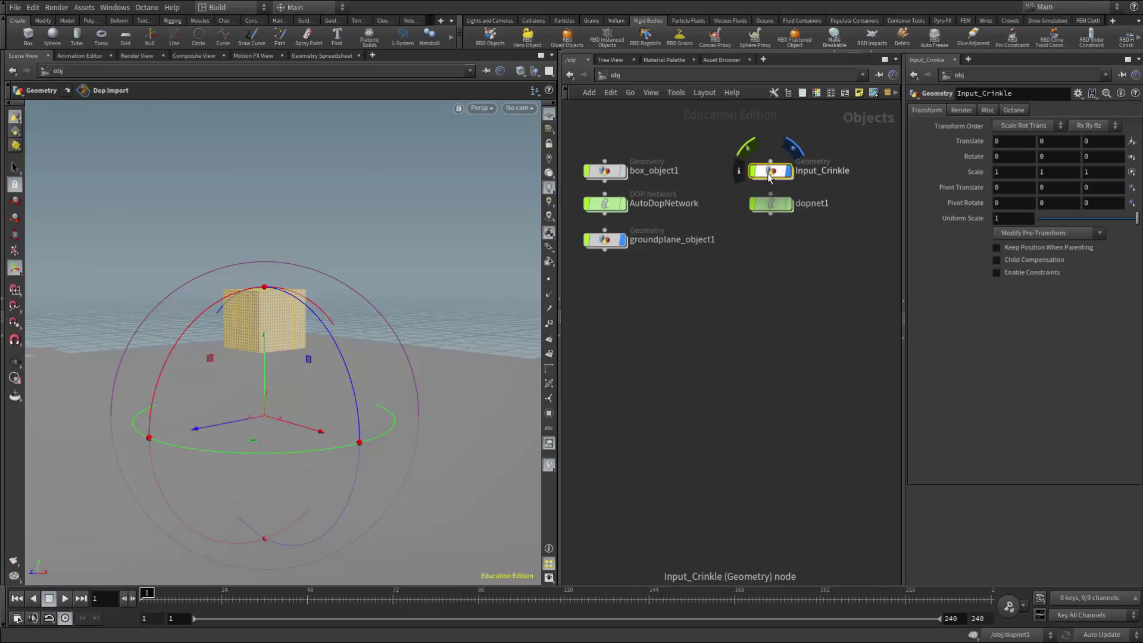
Step: Open dopnet1 and inspect the internals of the Input_Crinkle RBD Object
double_click(770, 206)
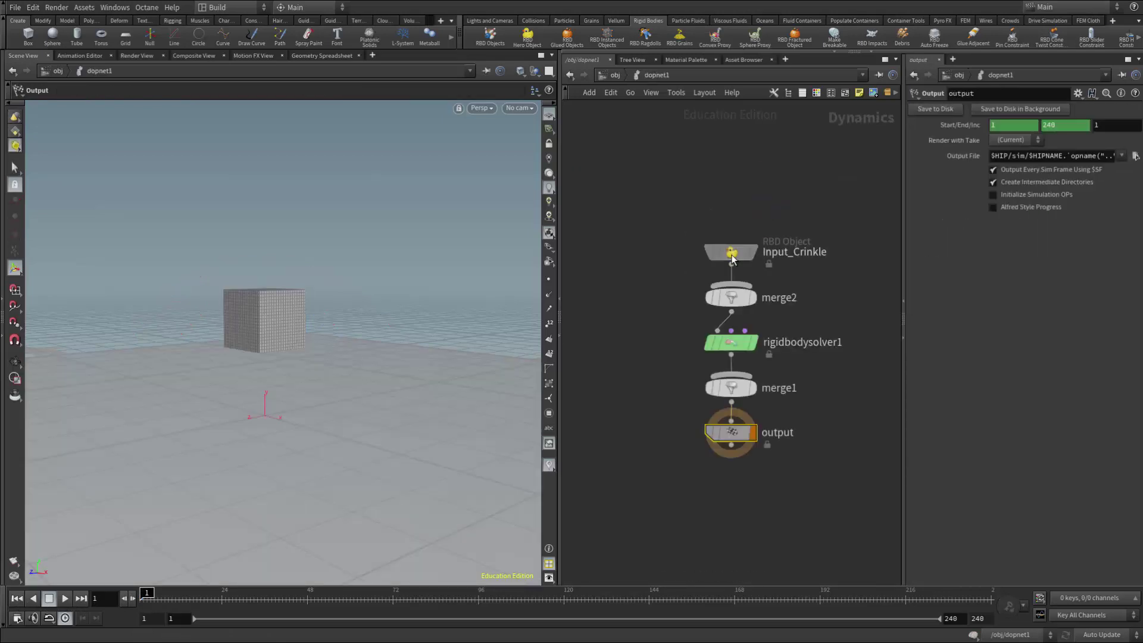
double_click(731, 256)
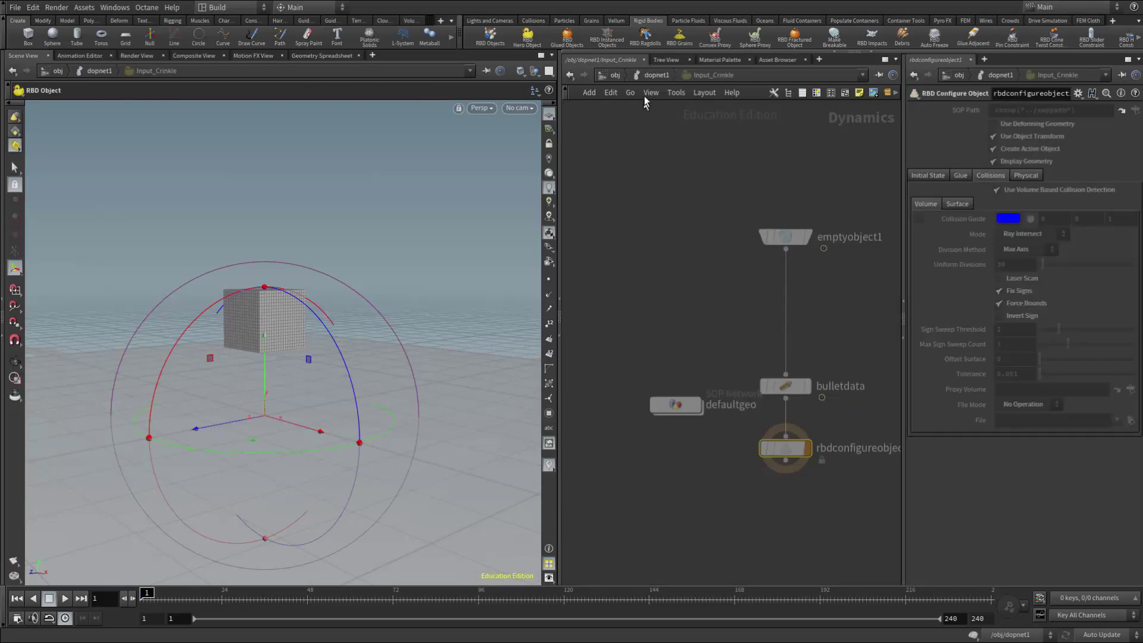
click(645, 75)
Step: Enable Use Deforming Geometry on the Input_Crinkle RBD Object and scrub early frames to check
mouse_move(737, 228)
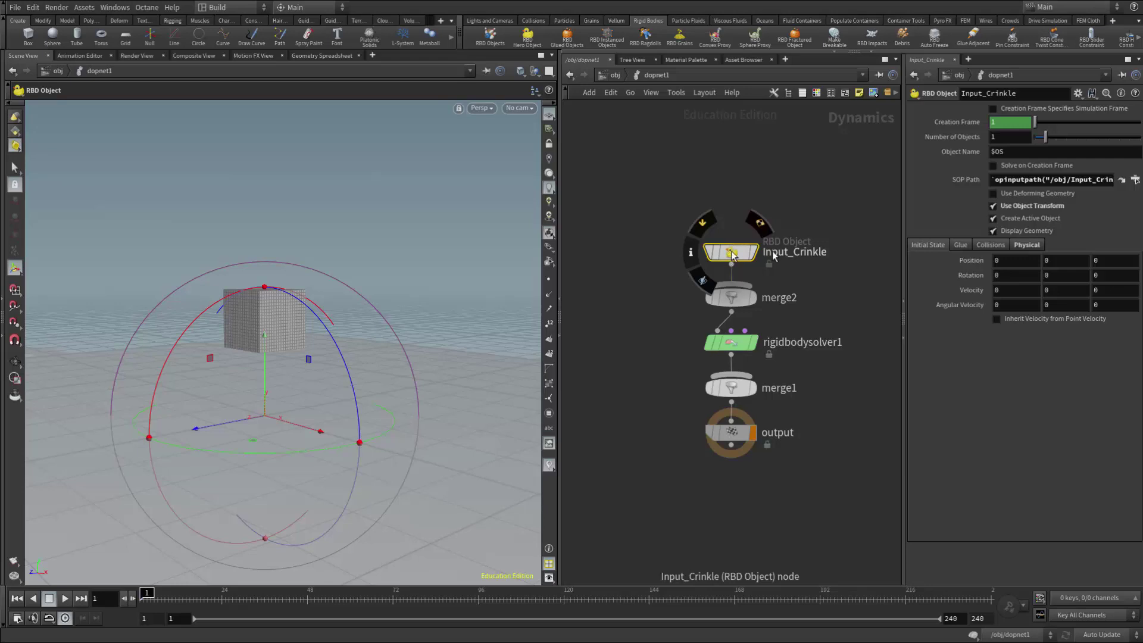
click(994, 194)
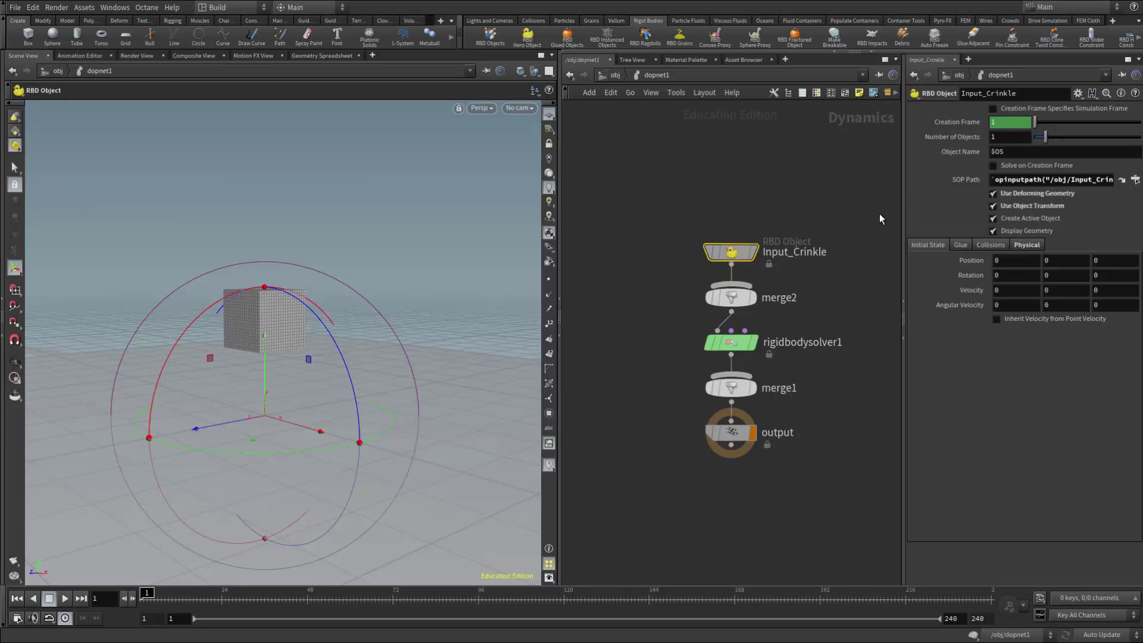
click(155, 593)
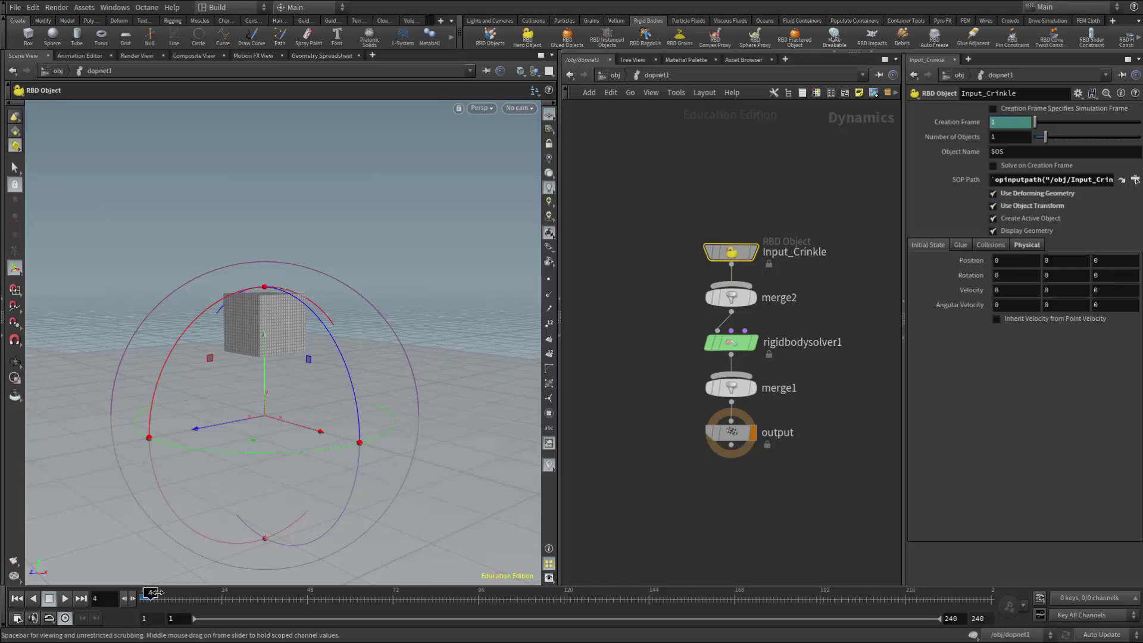
mouse_move(155, 593)
mouse_down()
mouse_move(211, 595)
mouse_move(146, 595)
mouse_up()
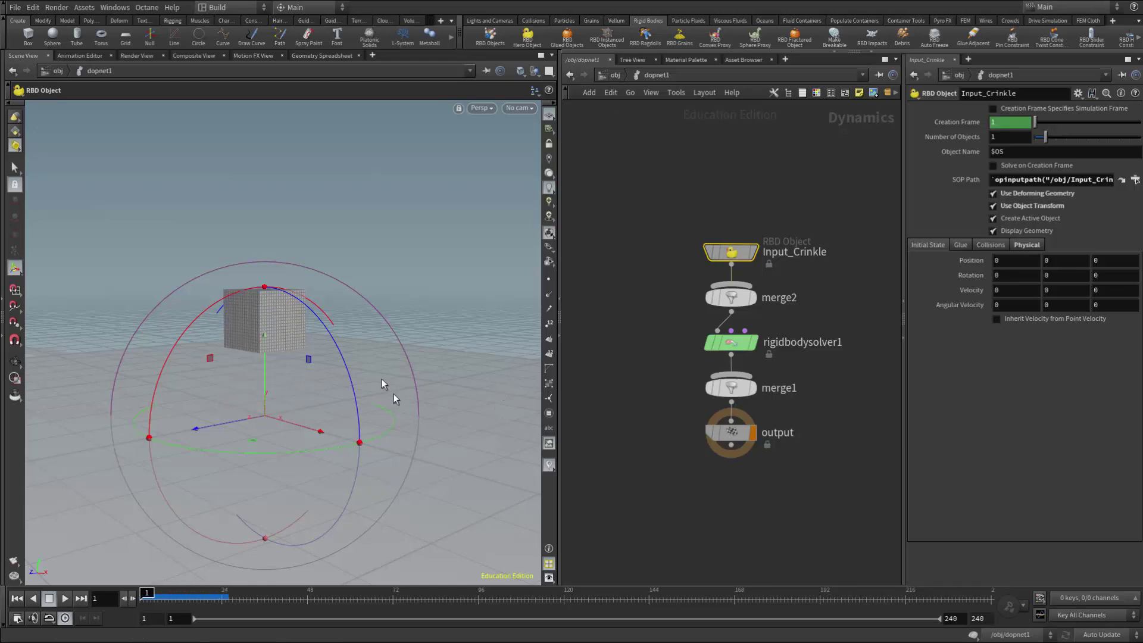
Step: Inside Input_Crinkle, frame all nodes and move dopimport1 below rest1, then return to /obj
click(612, 74)
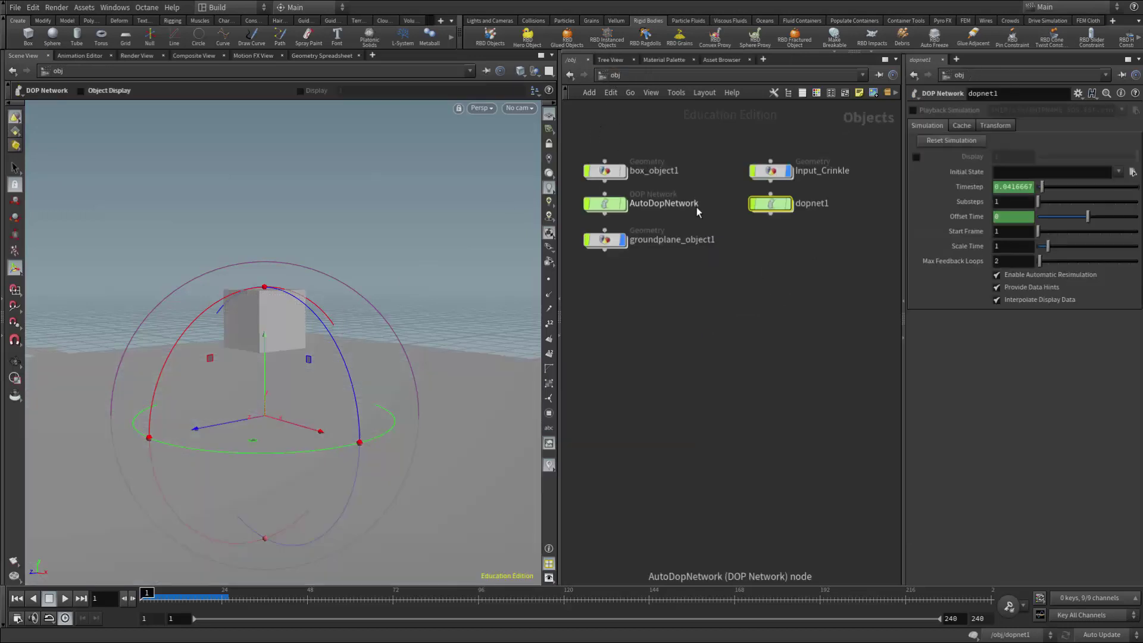
double_click(770, 170)
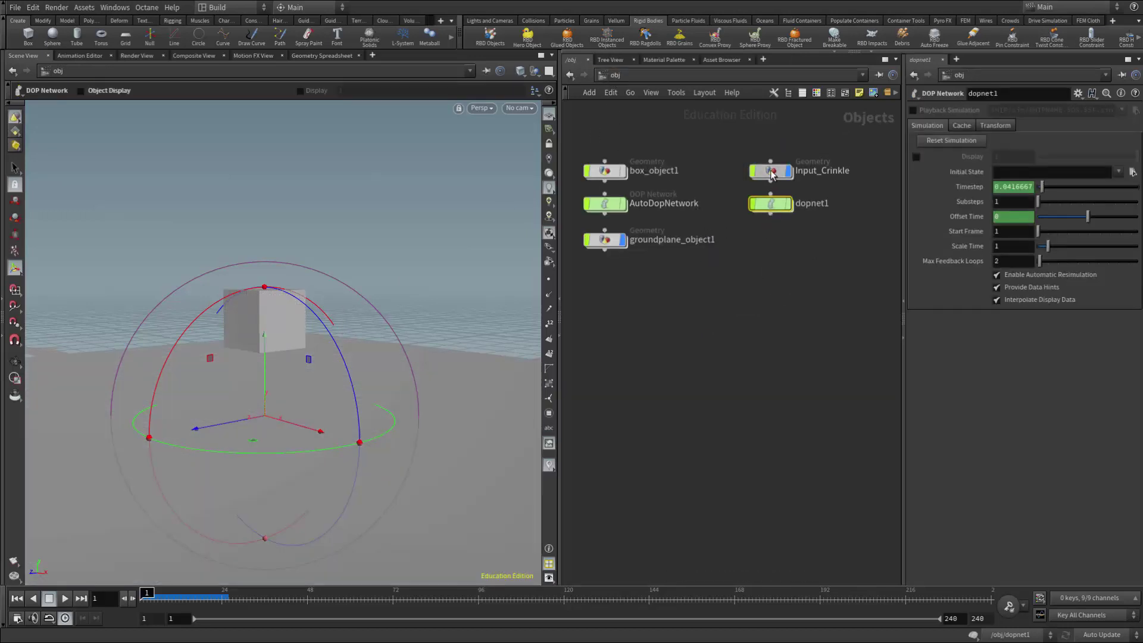
click(731, 92)
key(Escape)
key(h)
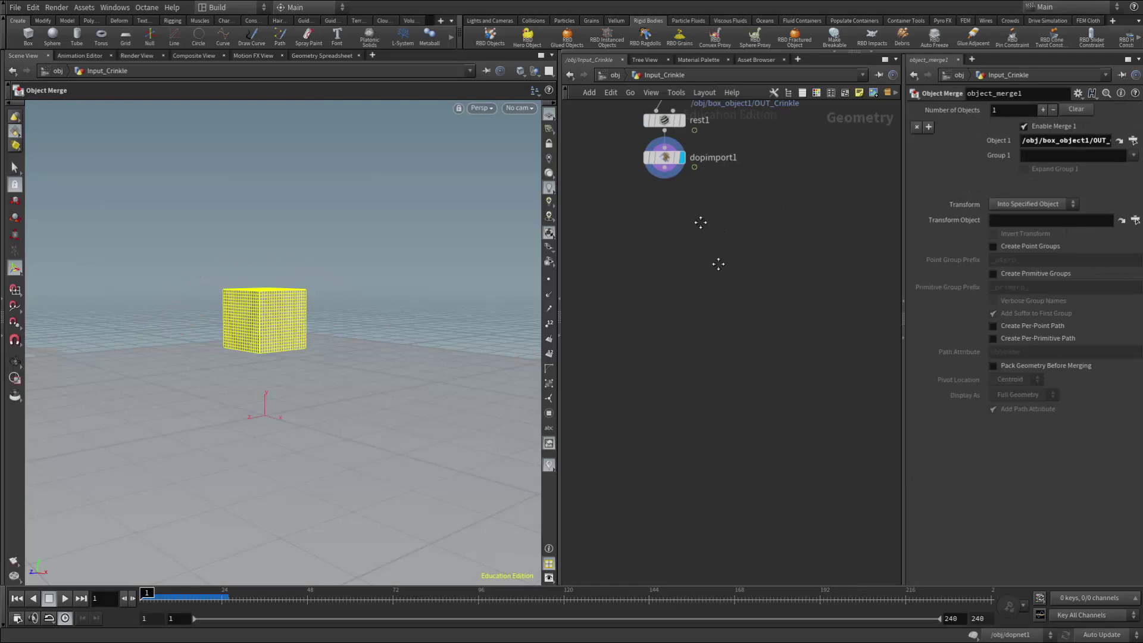
drag(707, 275, 707, 302)
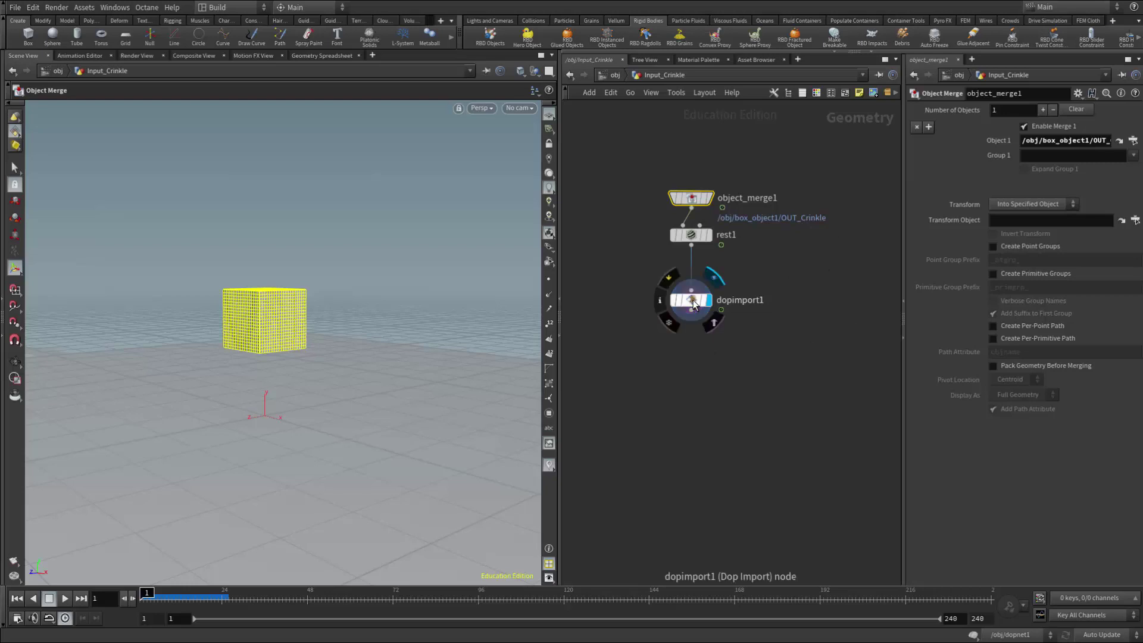
click(612, 75)
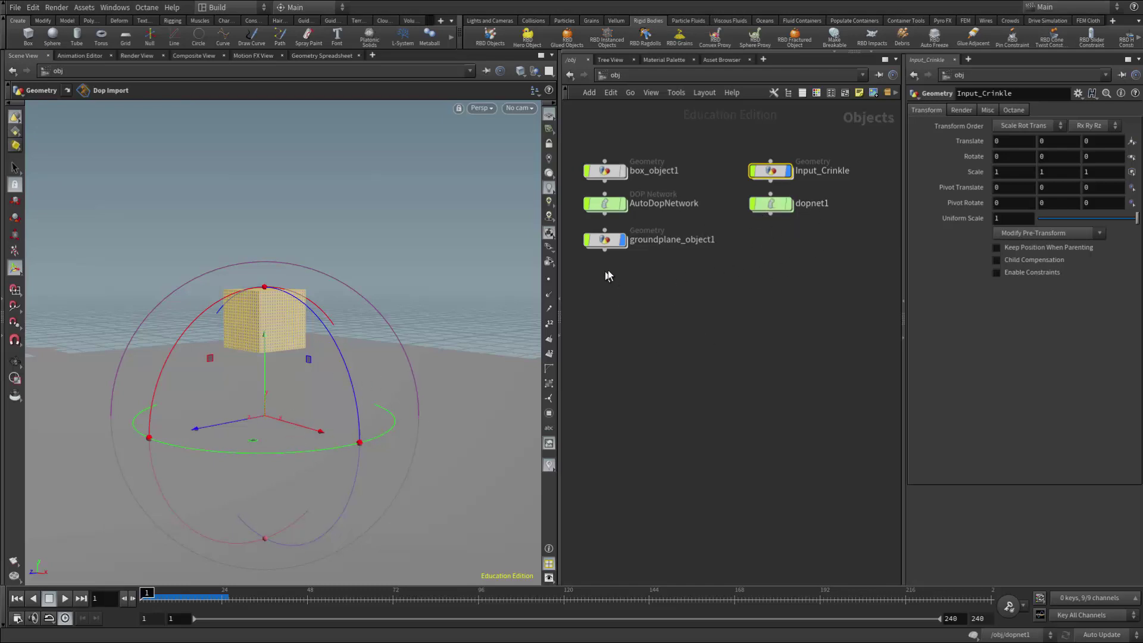
Step: Copy groundplane1, merge3 and staticsolver1 from inside AutoDopNetwork
mouse_move(605, 246)
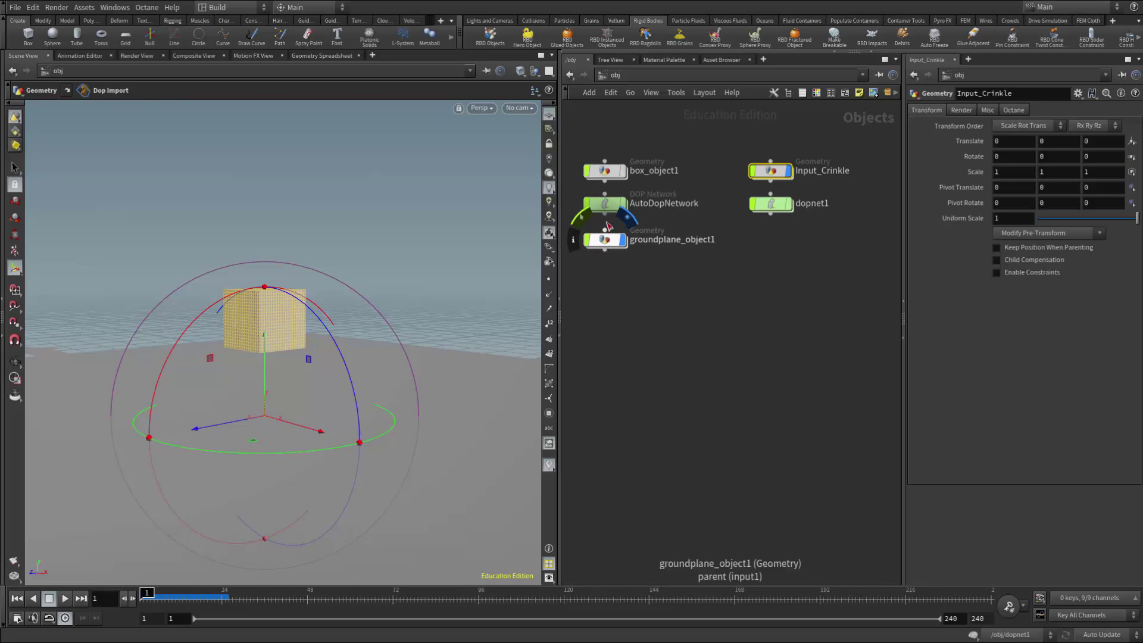
mouse_move(606, 204)
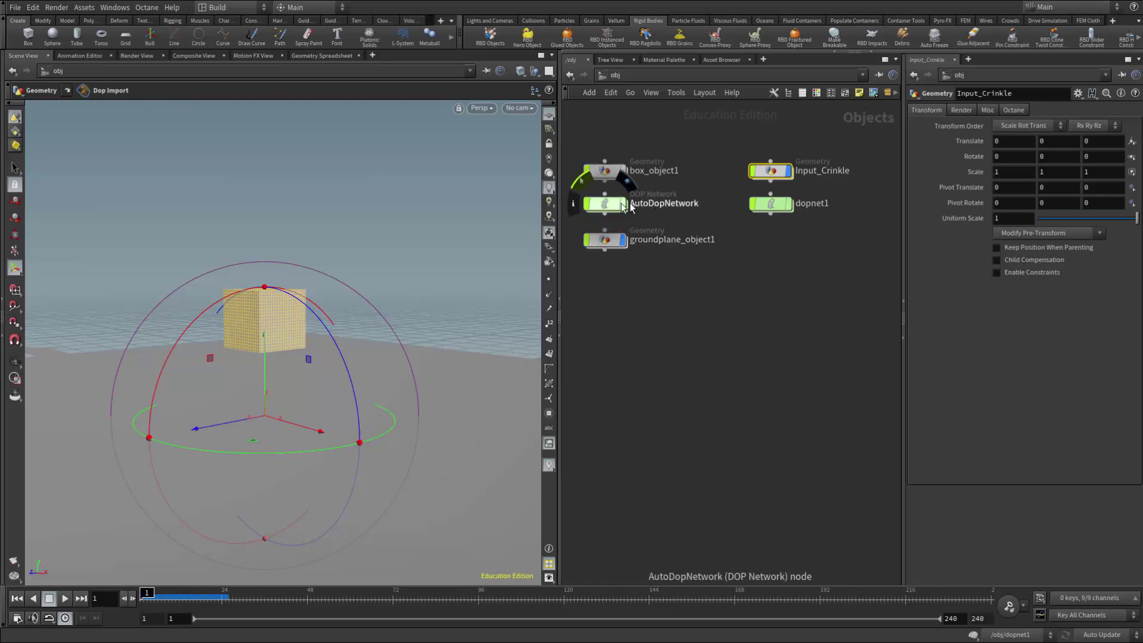
double_click(605, 204)
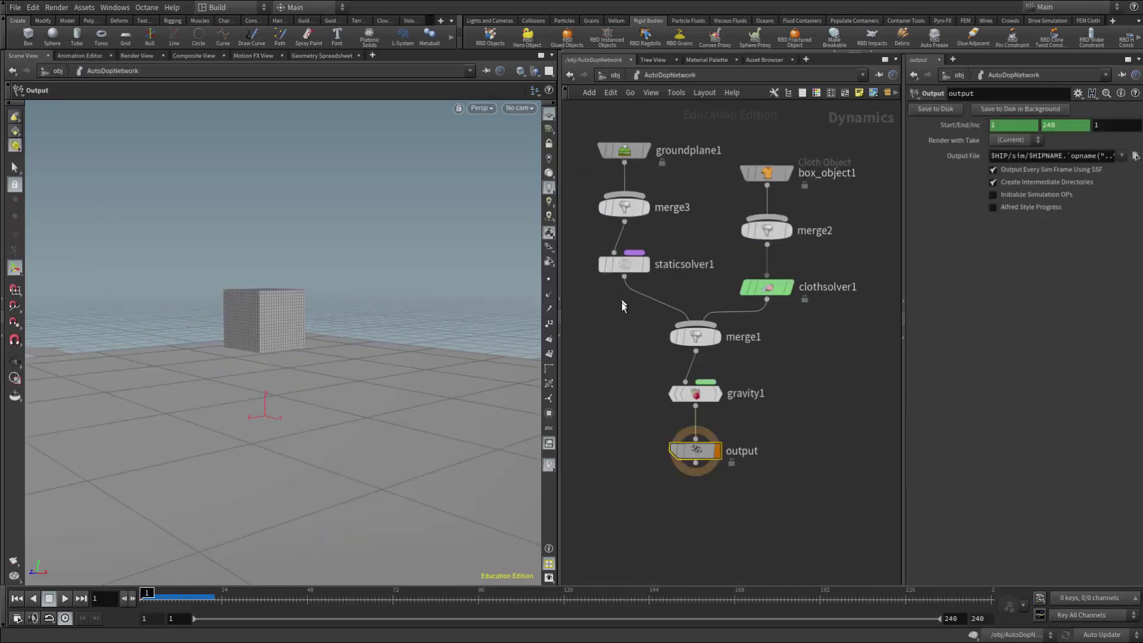
drag(608, 162, 679, 334)
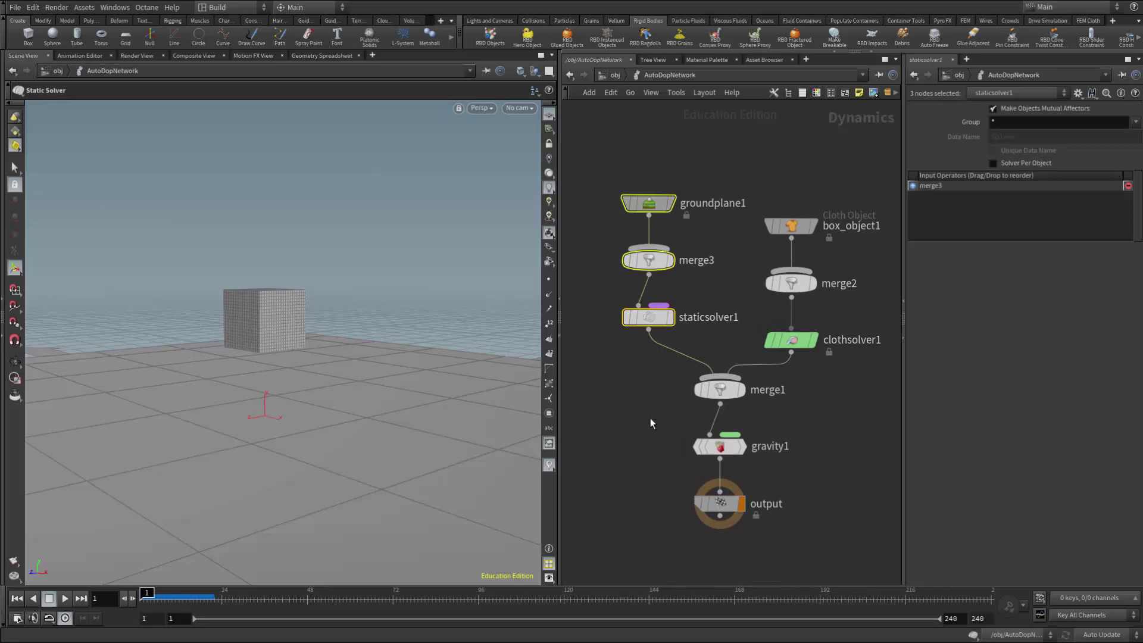
key(ctrl+c)
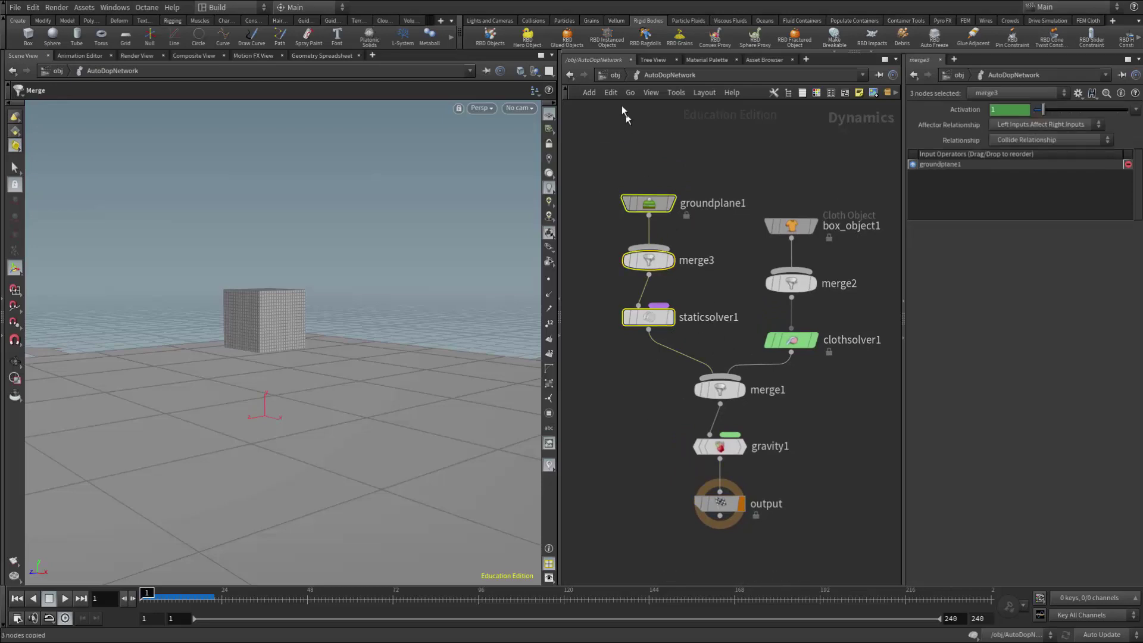
Step: Paste the three nodes into dopnet1 and place them left of the box chain
click(611, 78)
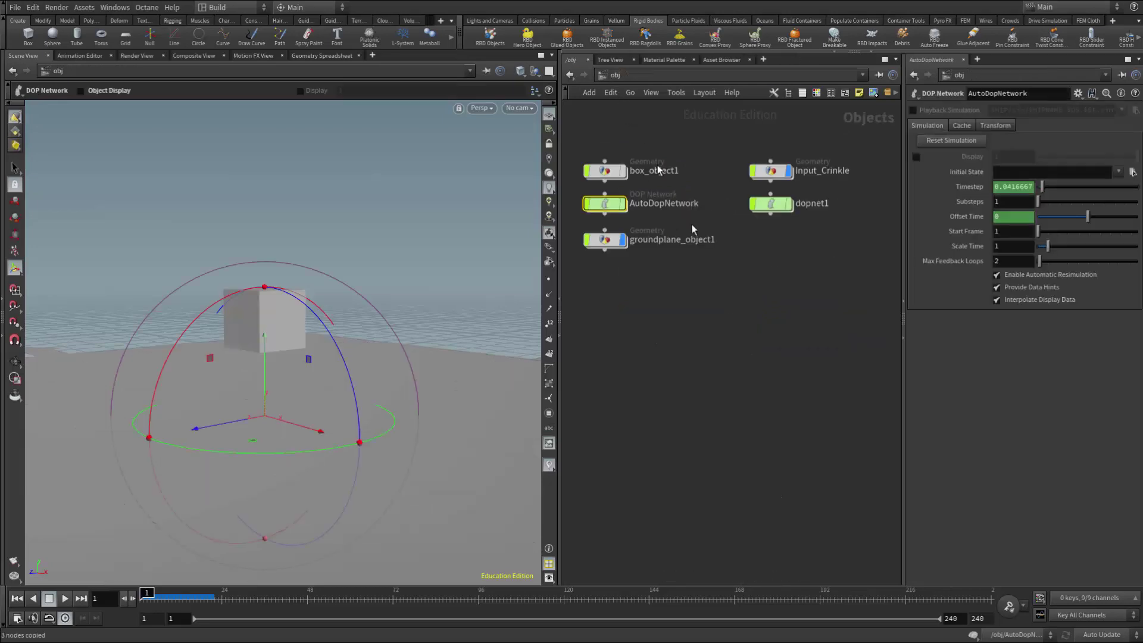
double_click(774, 208)
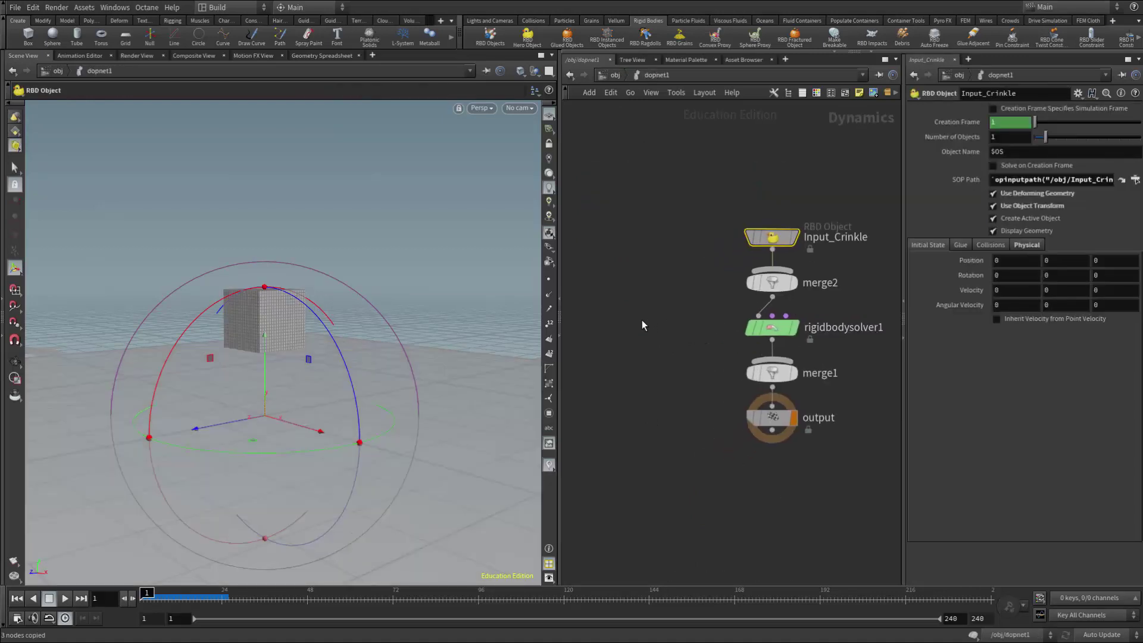
key(ctrl+v)
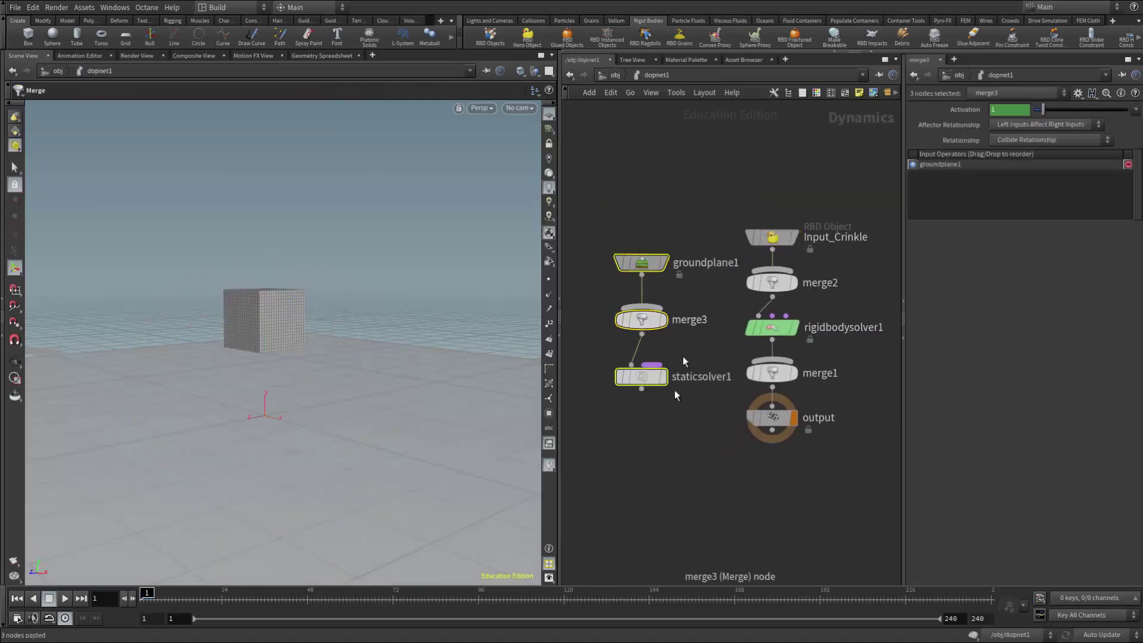
middle_drag(652, 438, 644, 417)
drag(642, 363, 626, 309)
click(648, 375)
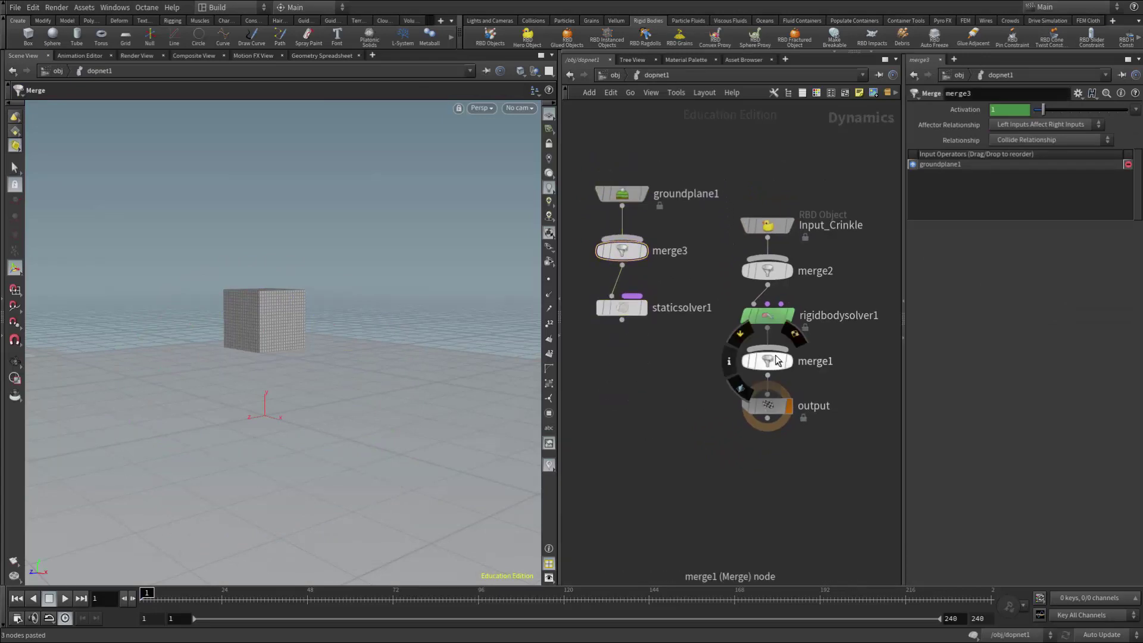
Step: Wire staticsolver1 into merge1 and order it before rigidbodysolver1 in merge1's inputs
drag(767, 407, 766, 495)
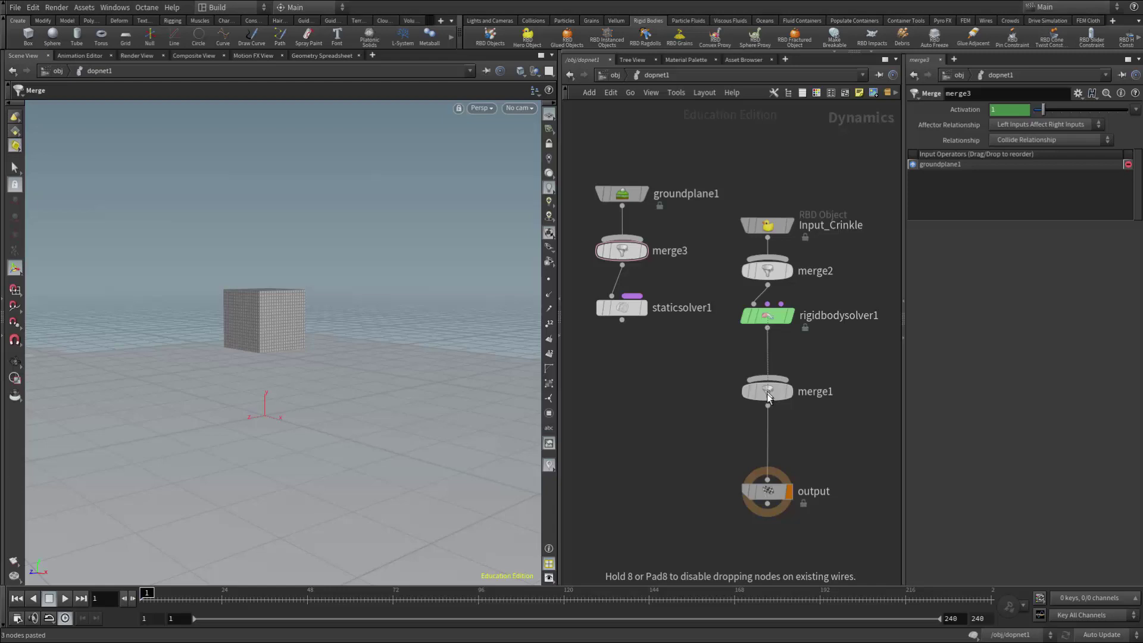
drag(768, 396, 767, 399)
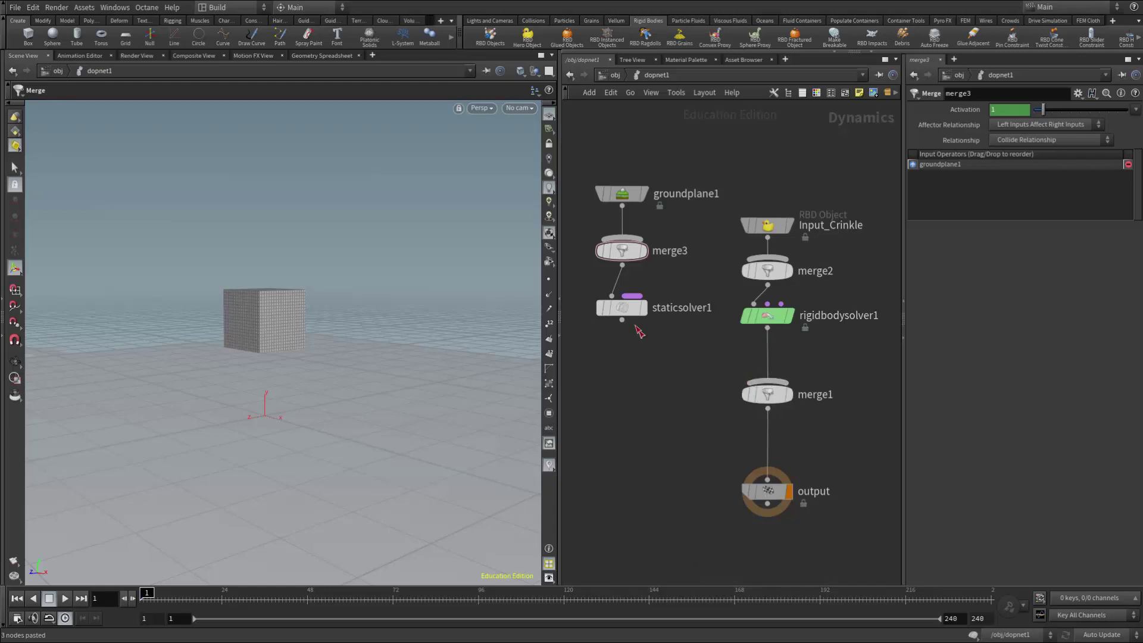
drag(622, 320, 768, 379)
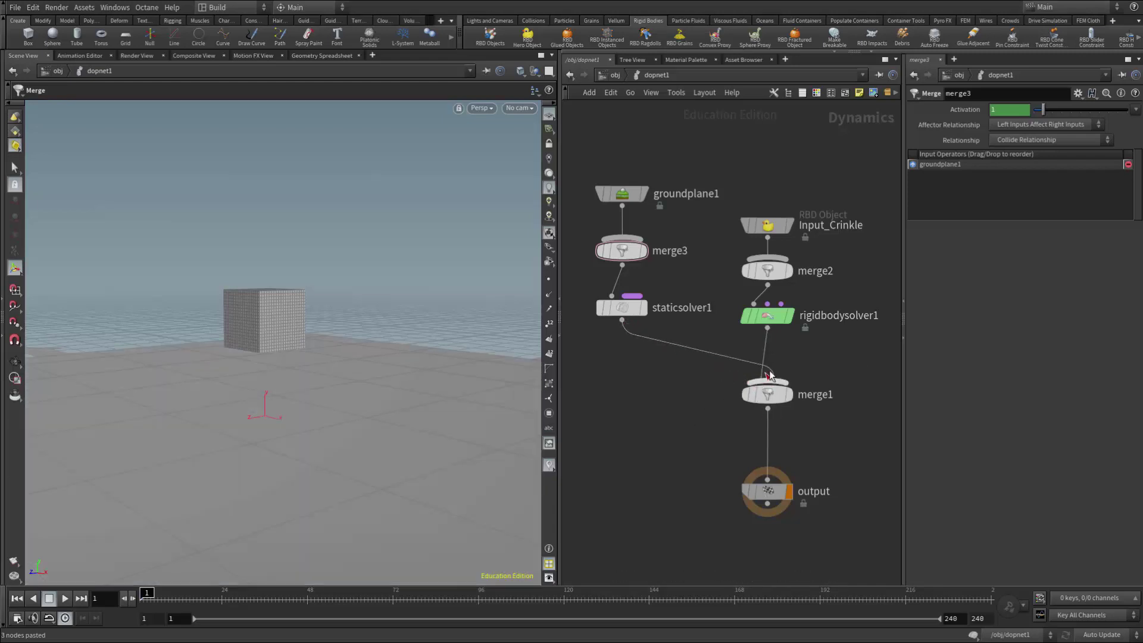
mouse_move(768, 403)
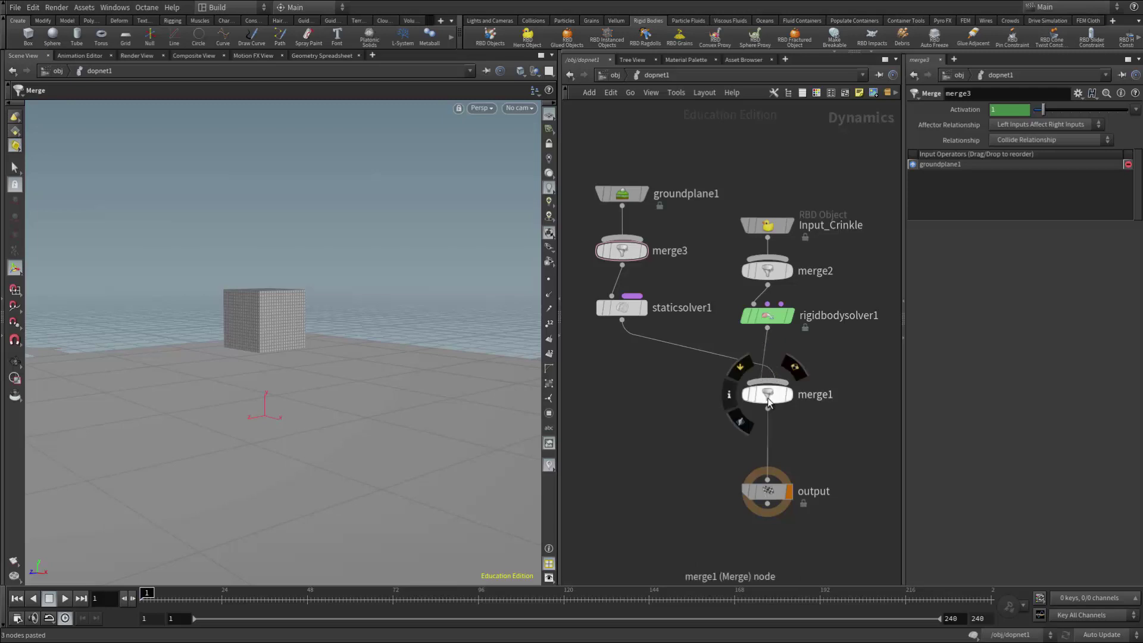
click(767, 396)
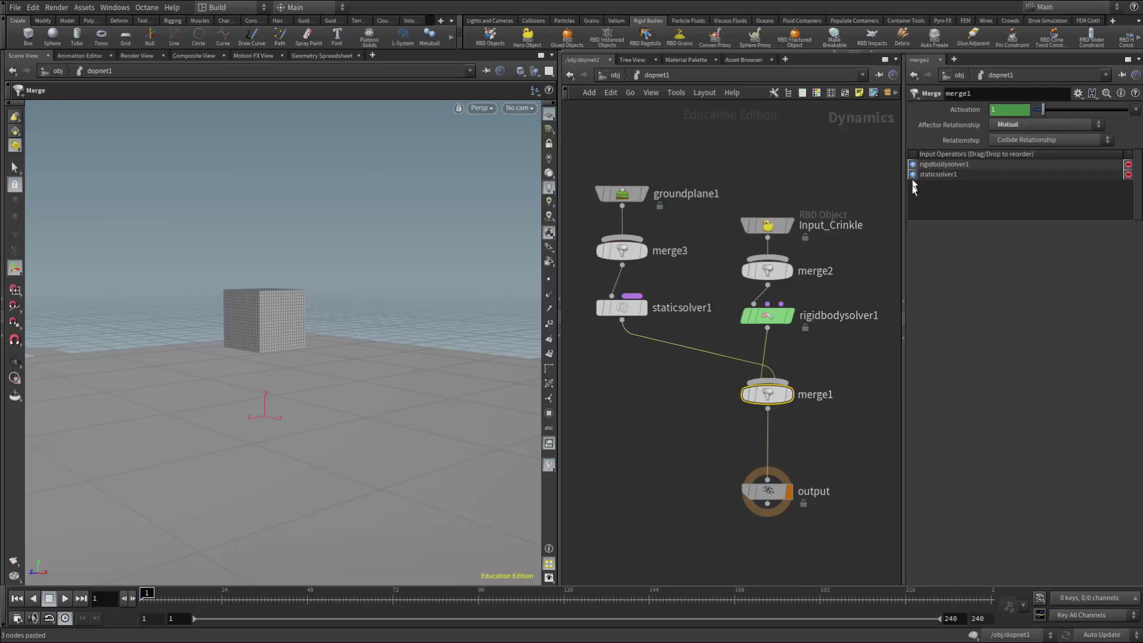
drag(913, 175, 912, 164)
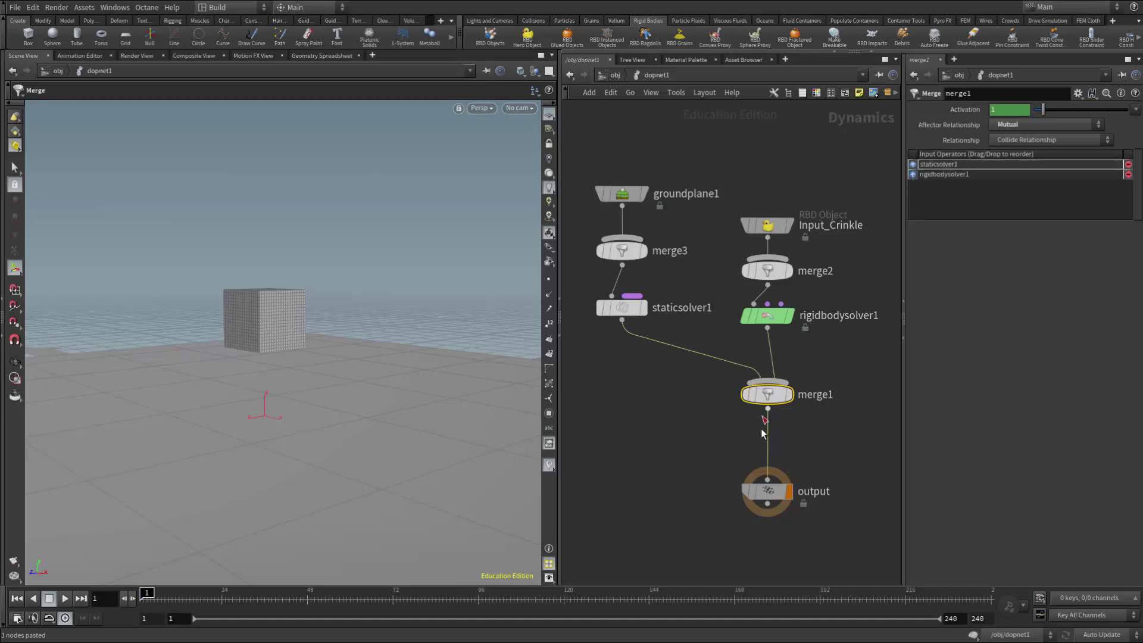
Step: Insert a gravity1 Gravity Force node on the merge1-to-output wire, then go back to /obj
key(Tab)
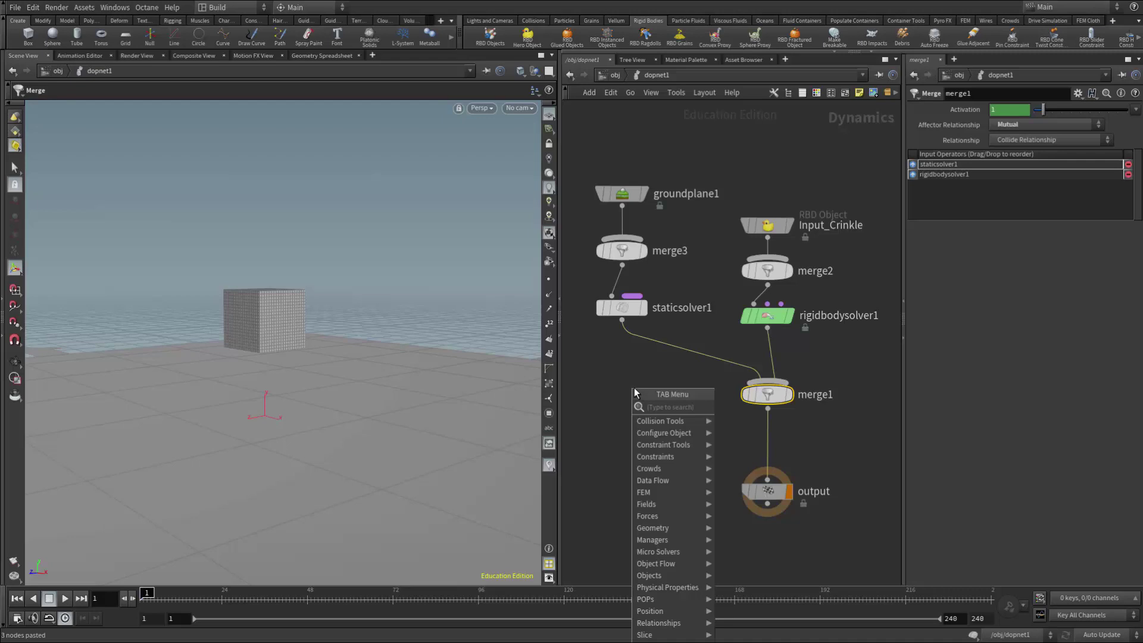
key(Escape)
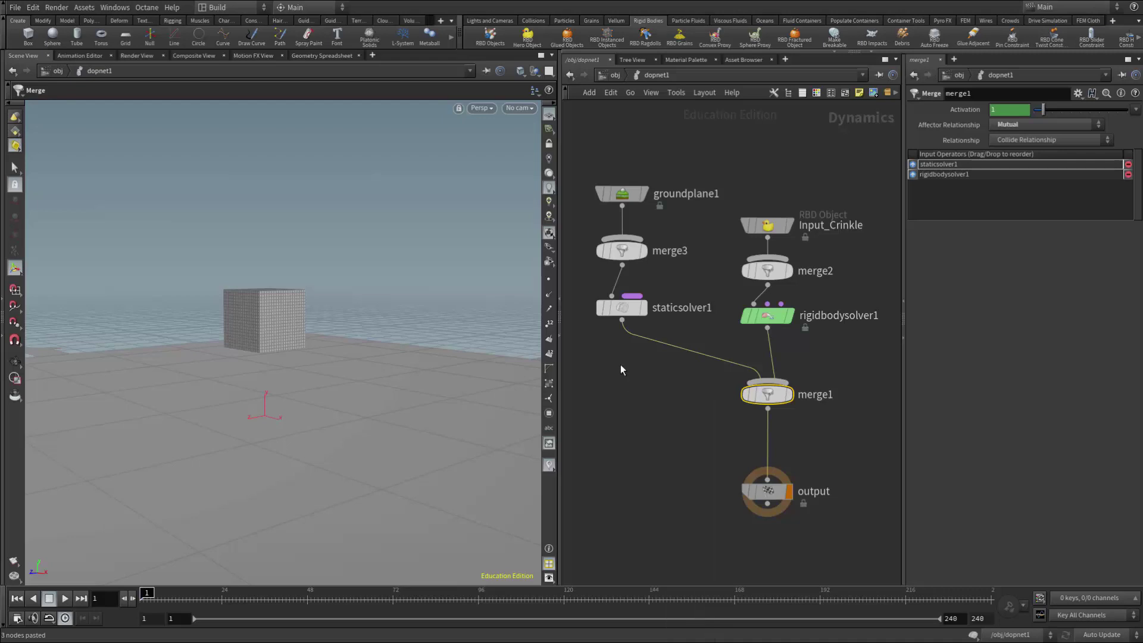
key(Tab)
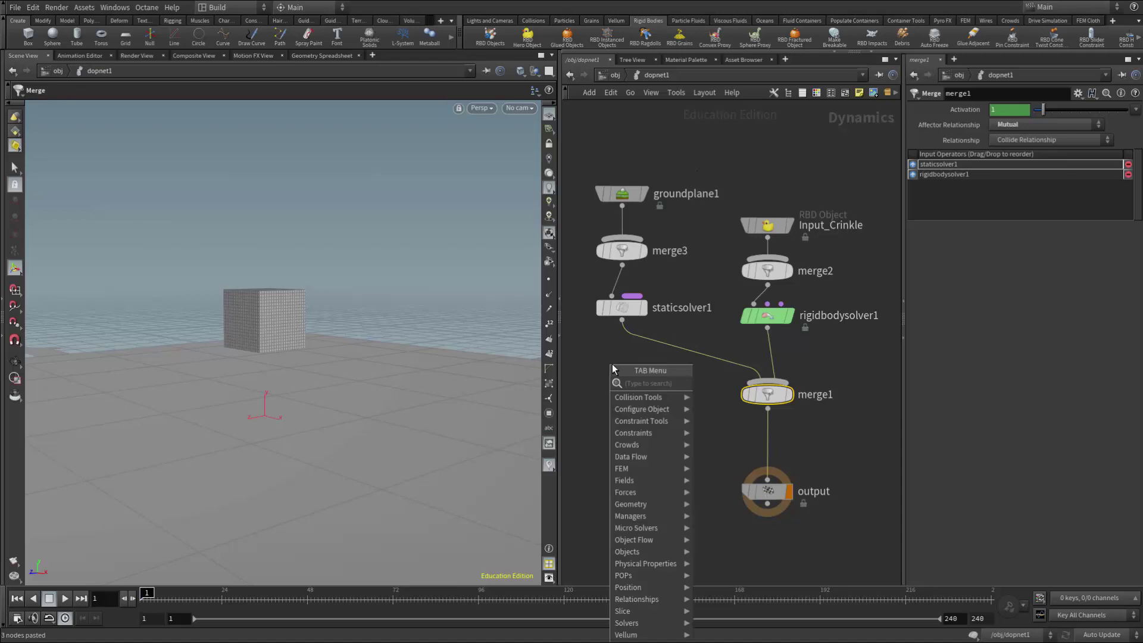
text(gra)
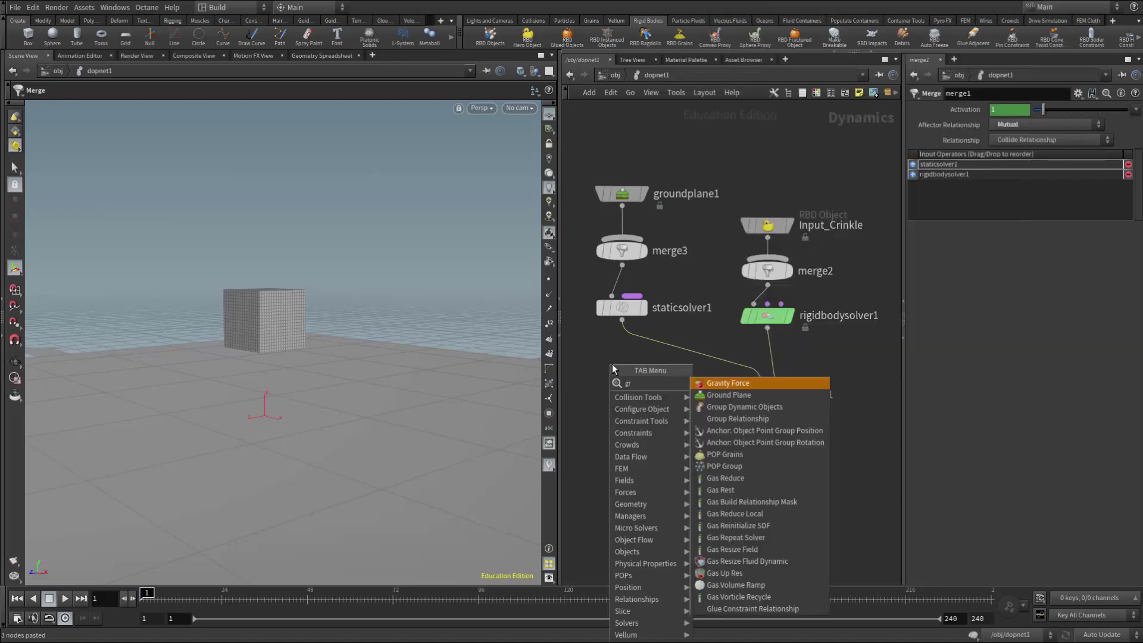
click(709, 384)
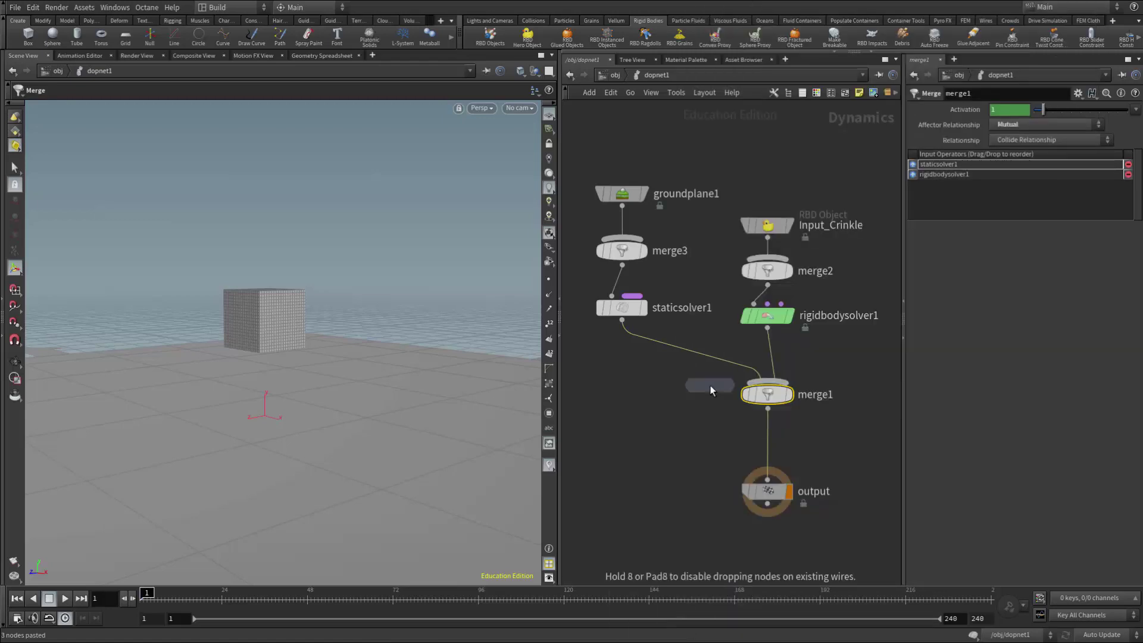
click(770, 443)
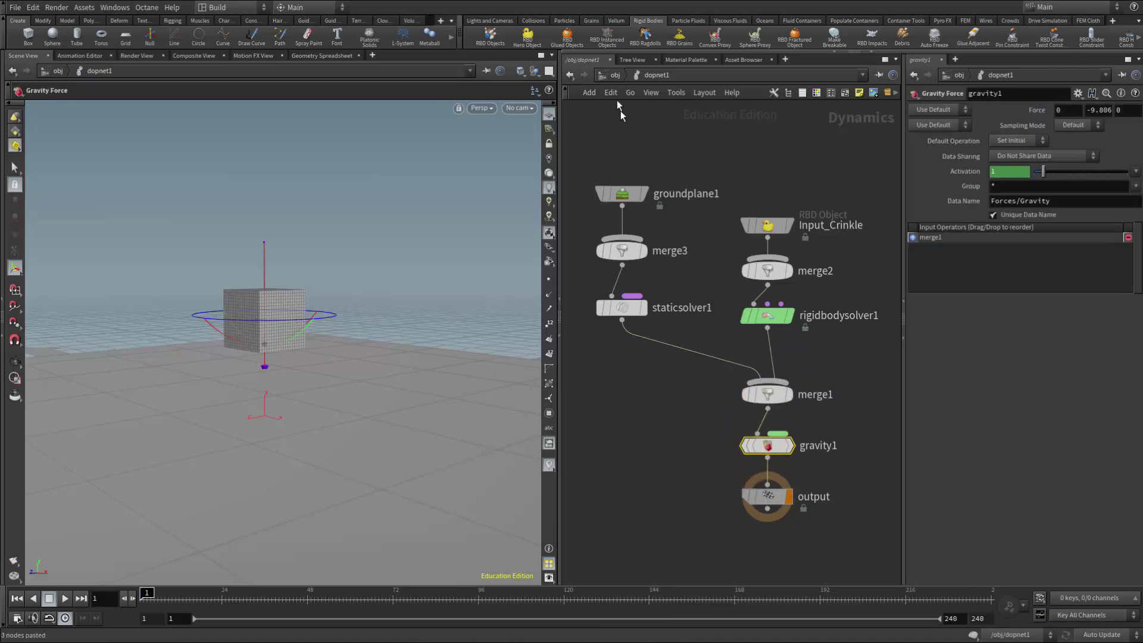
click(615, 76)
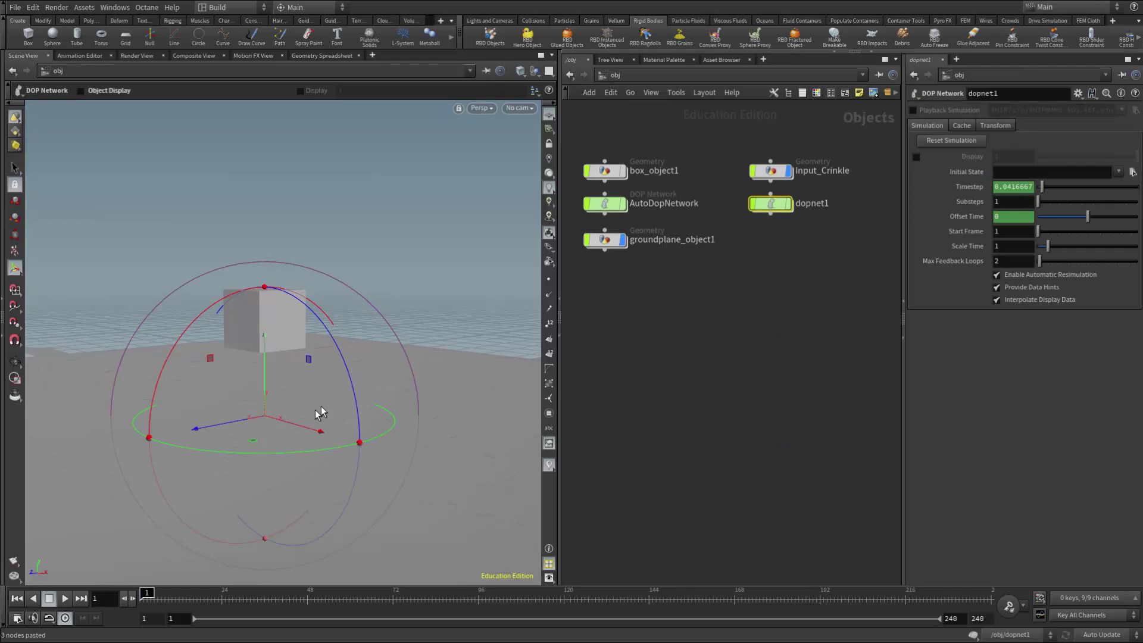
click(66, 598)
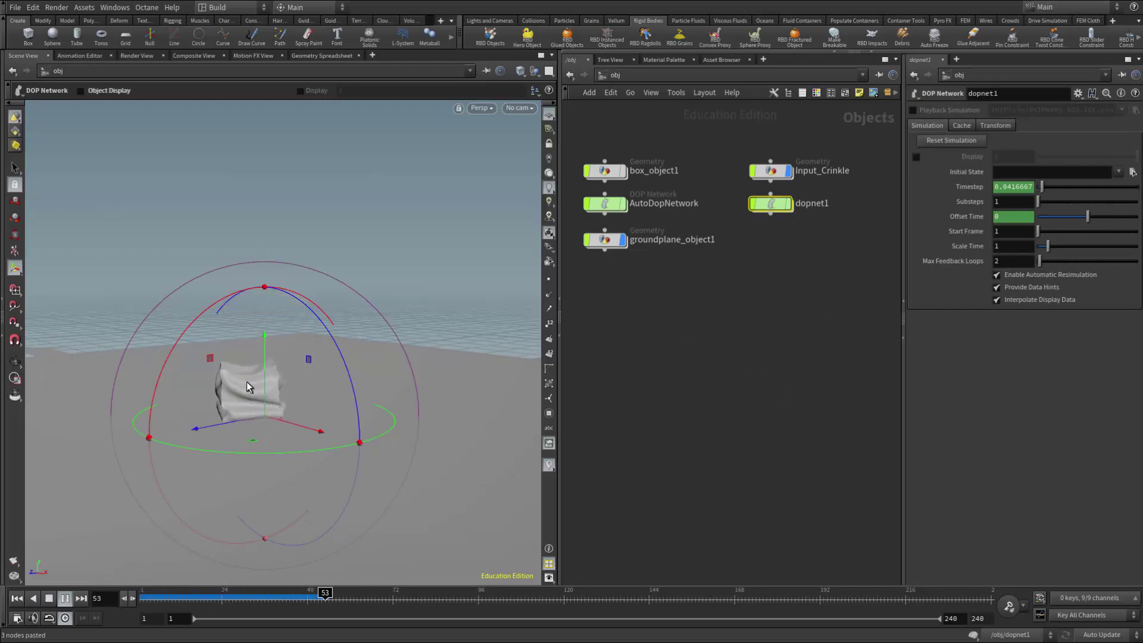
click(52, 598)
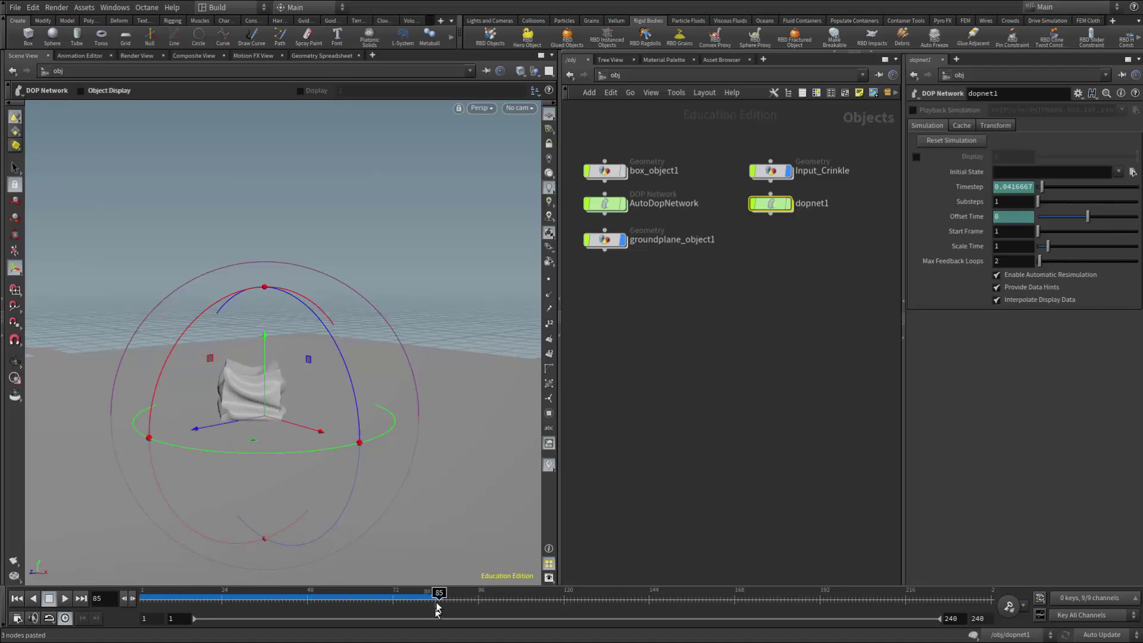
drag(438, 597, 141, 605)
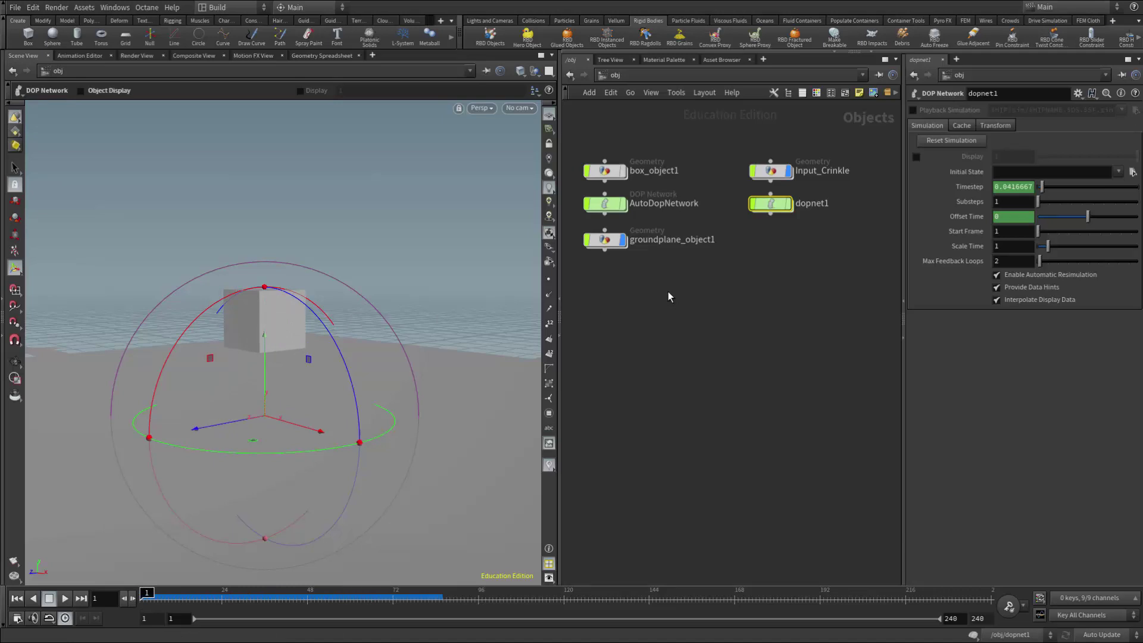
Step: Create a sphere1 geometry object at the object level and go inside it
key(Tab)
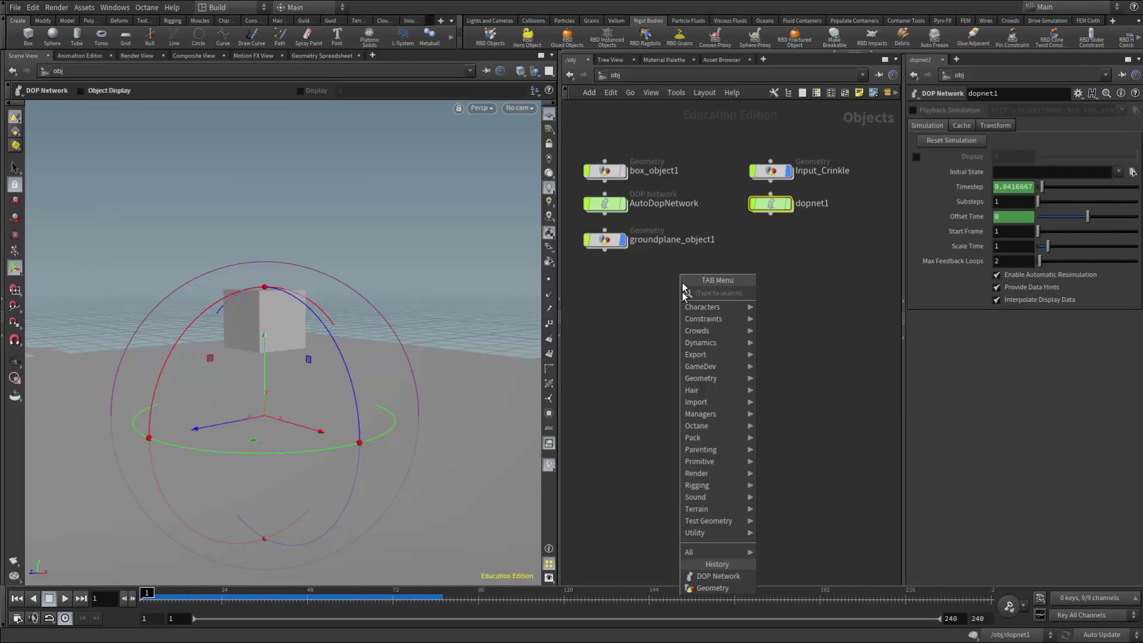
mouse_move(701, 468)
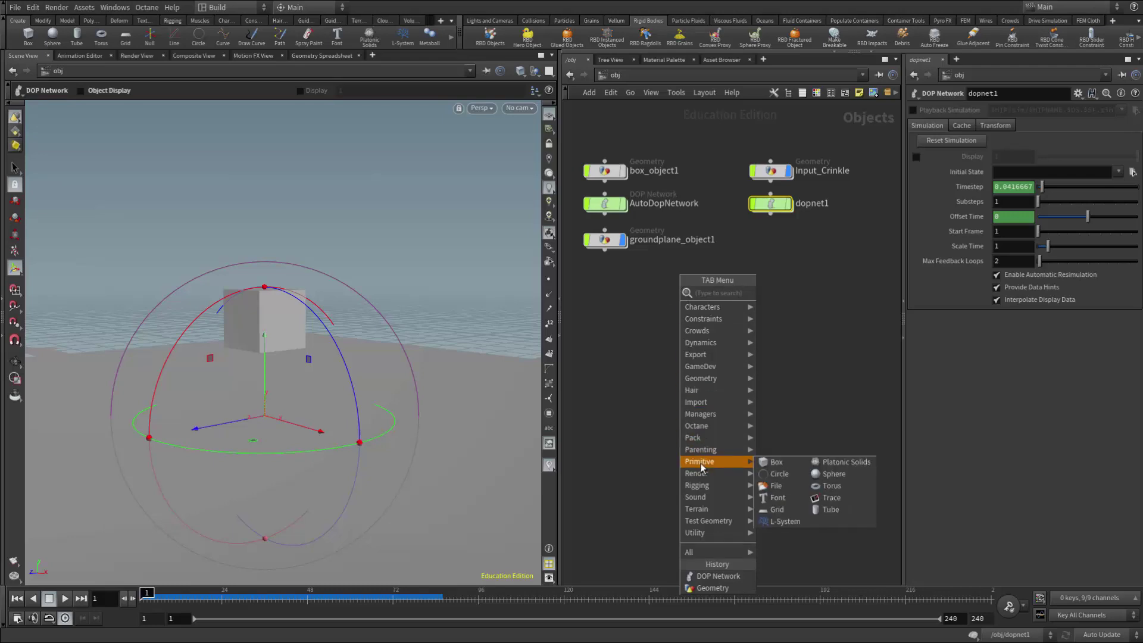
click(832, 474)
click(772, 241)
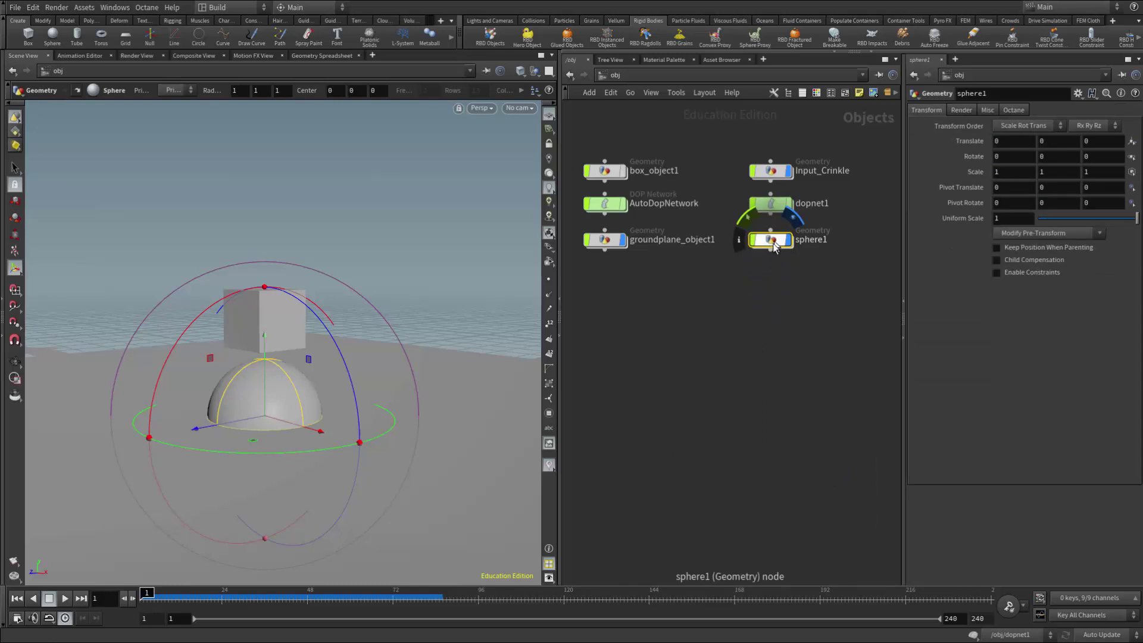
double_click(773, 242)
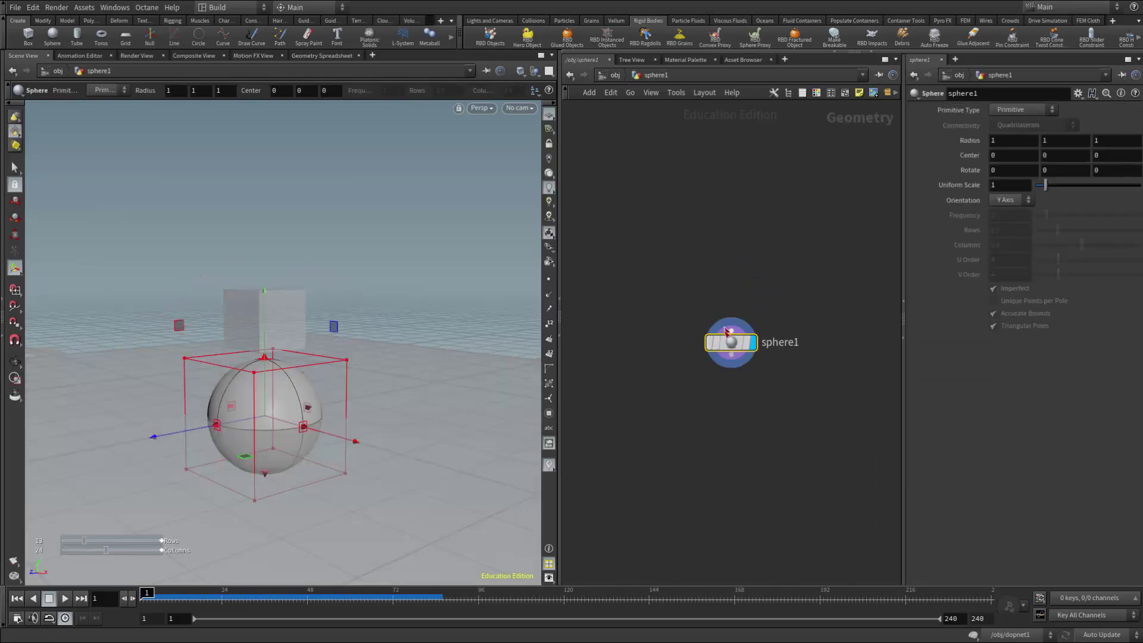
drag(734, 344, 723, 171)
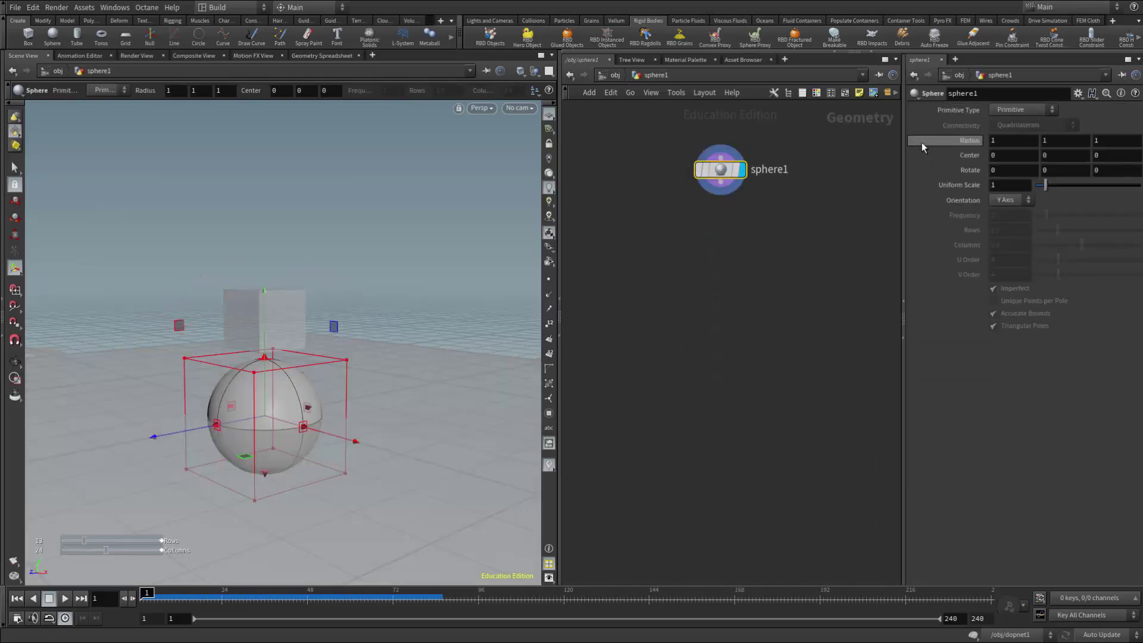
Step: Make the sphere a Polygon Mesh with uniform scale about 0.51, then return to /obj
click(1014, 113)
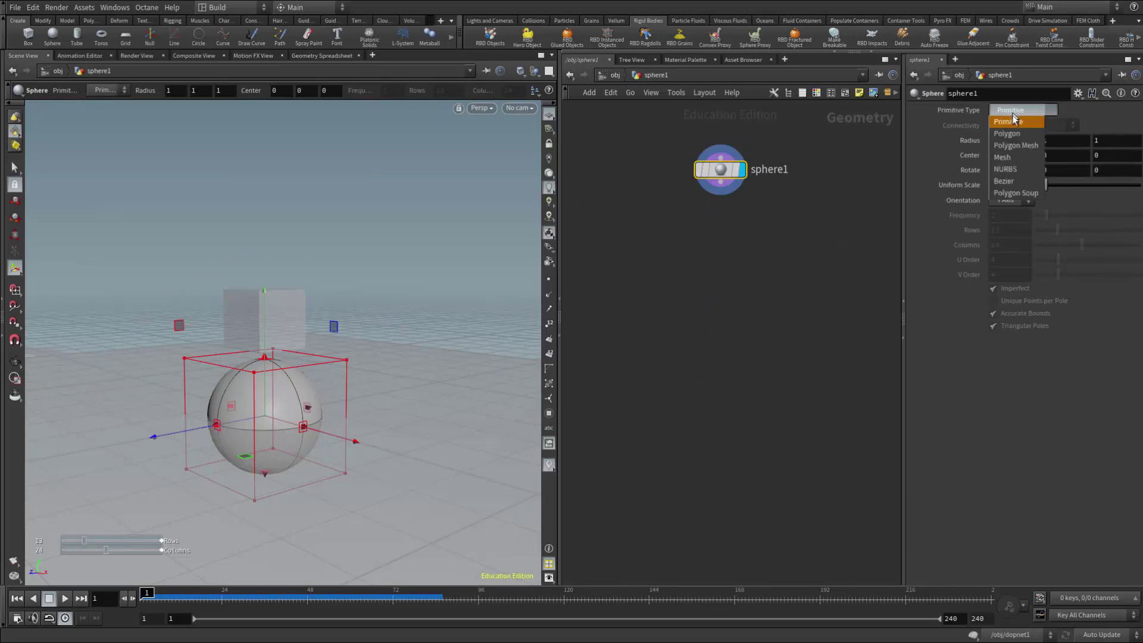
click(1013, 139)
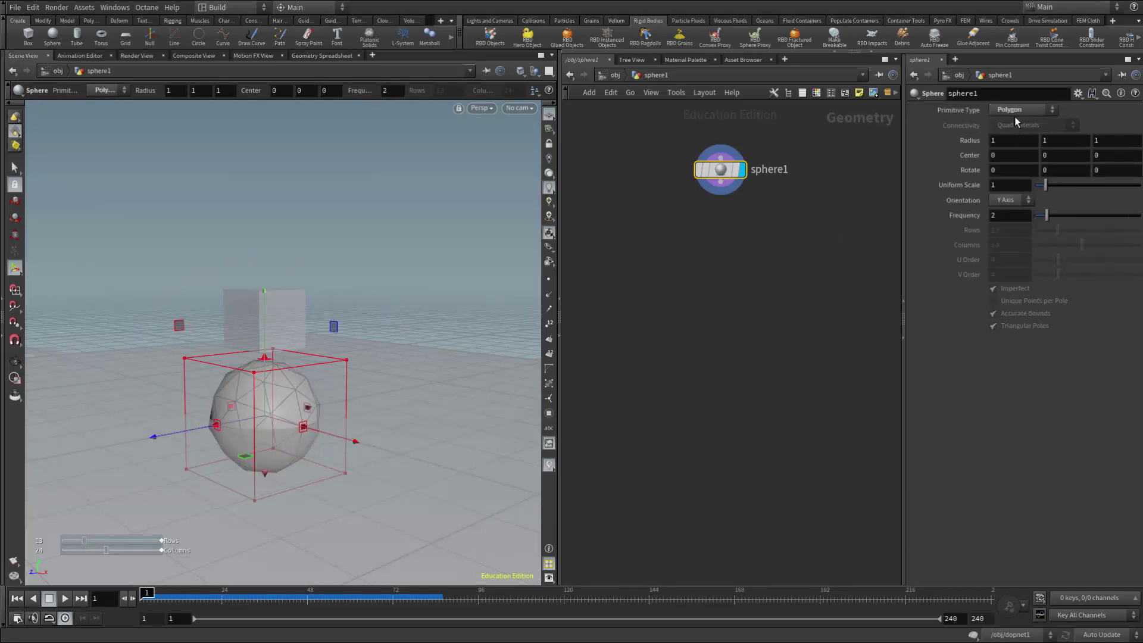
click(1016, 113)
click(1019, 146)
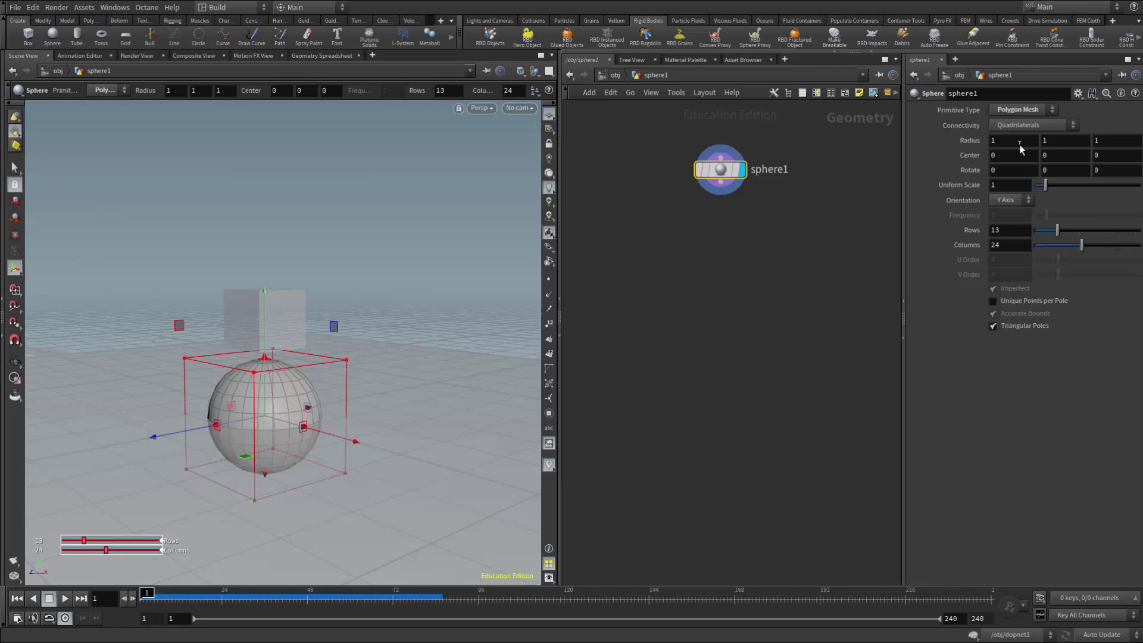
drag(1045, 185, 1041, 191)
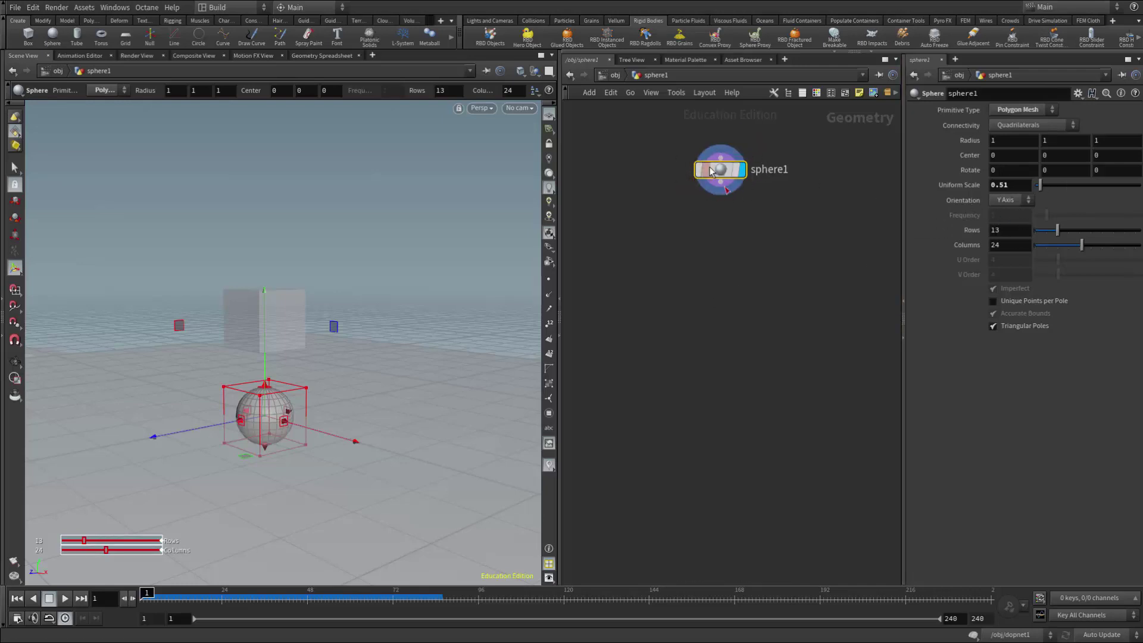
click(613, 75)
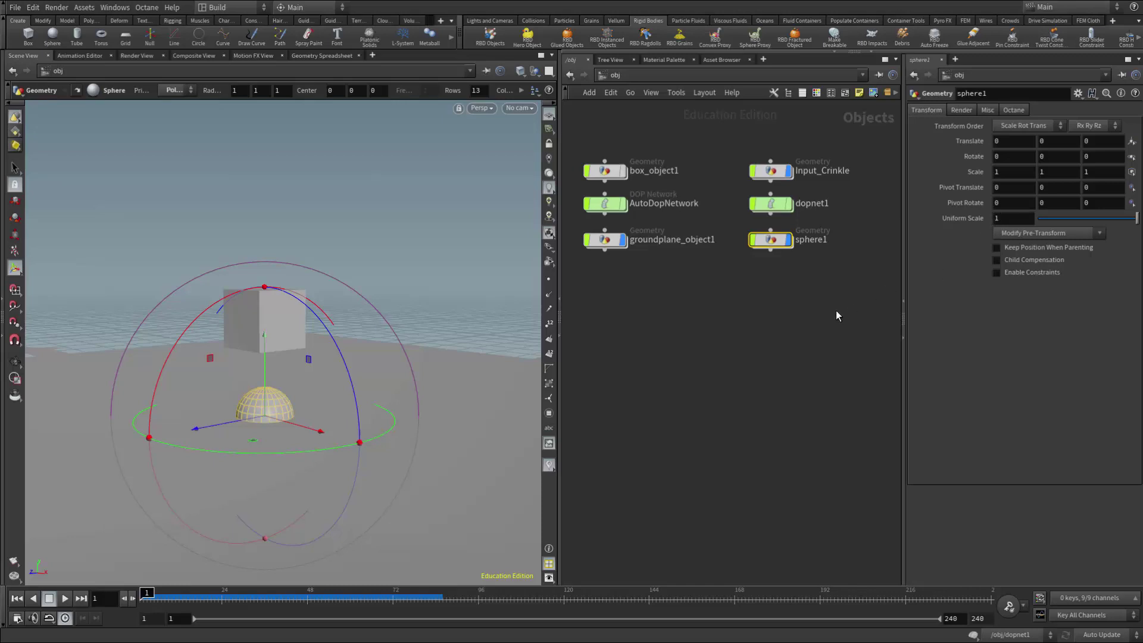
Step: Move sphere1's polygon sphere to a centre of about 3.004, 0.702 beside the box, then return to /obj
double_click(780, 243)
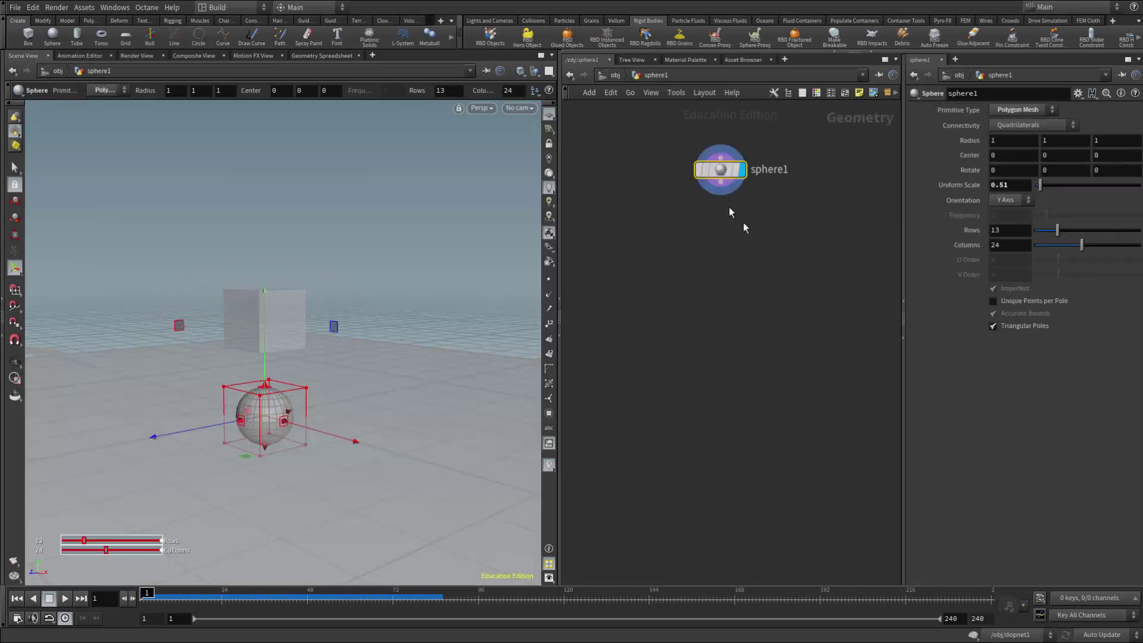
mouse_move(716, 191)
drag(263, 294, 266, 191)
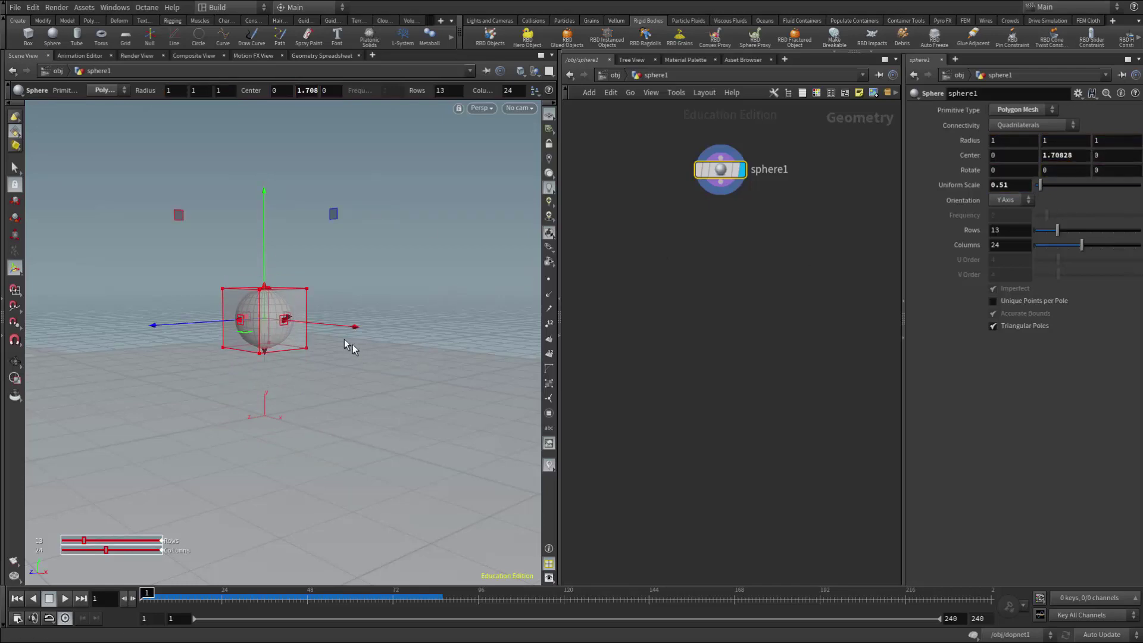
drag(353, 328, 510, 343)
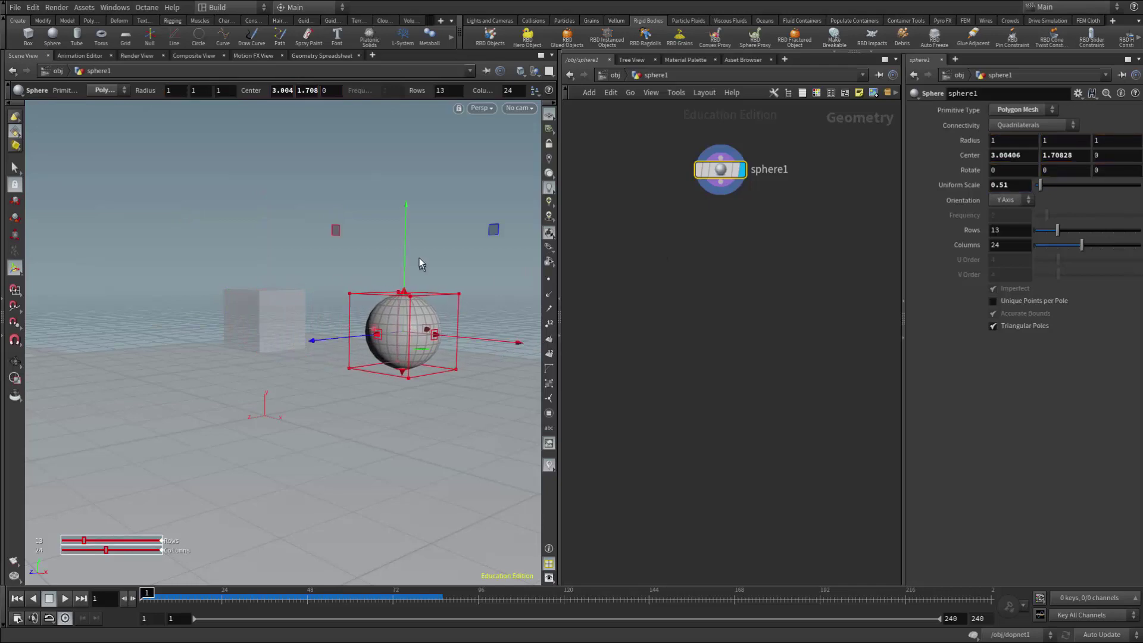
drag(408, 205, 404, 281)
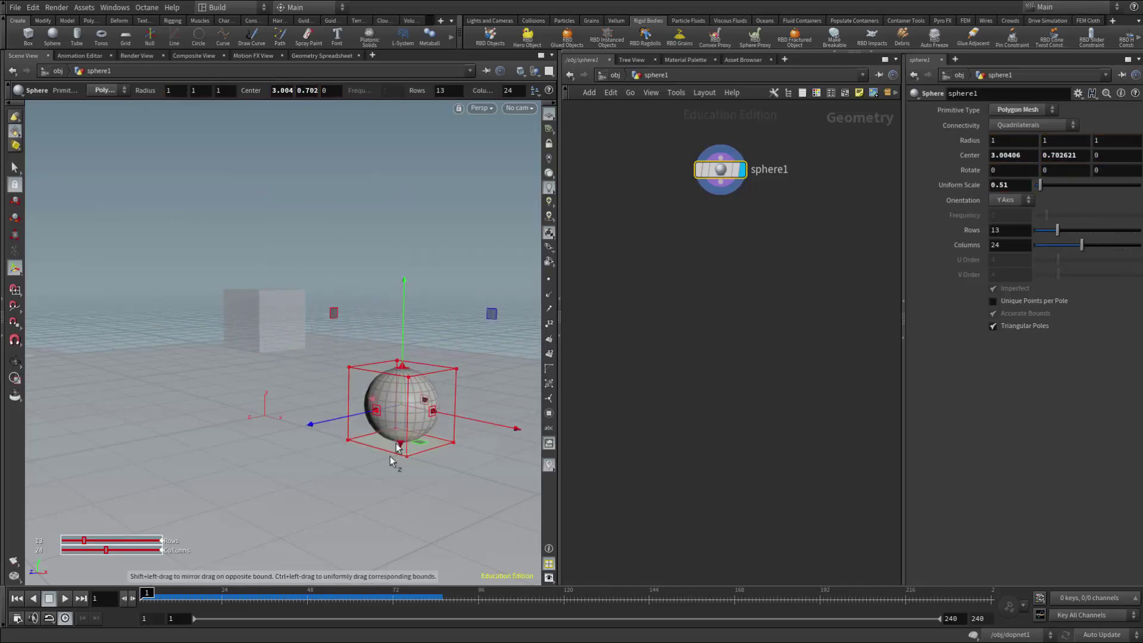
mouse_move(391, 460)
alt+mouse_down()
mouse_move(397, 472)
mouse_move(421, 459)
mouse_move(391, 462)
mouse_move(411, 466)
alt+mouse_up()
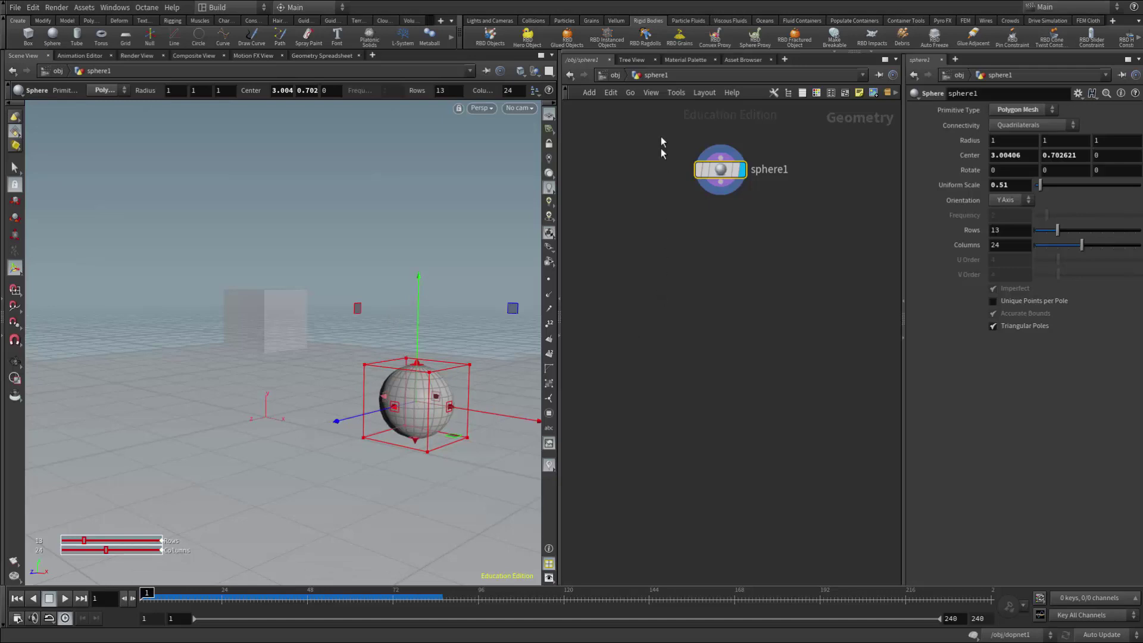
click(613, 76)
Step: Make sphere1 an RBD object, lay out dopnet1's nodes, and select the sphere1 RBD Packed Object
mouse_move(780, 241)
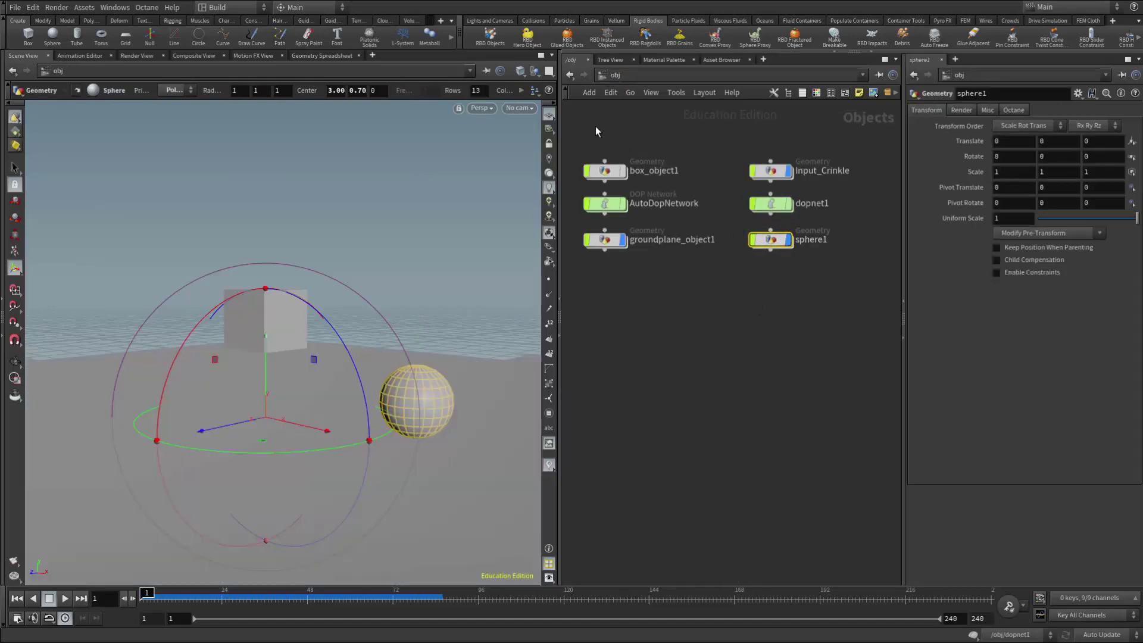
click(490, 40)
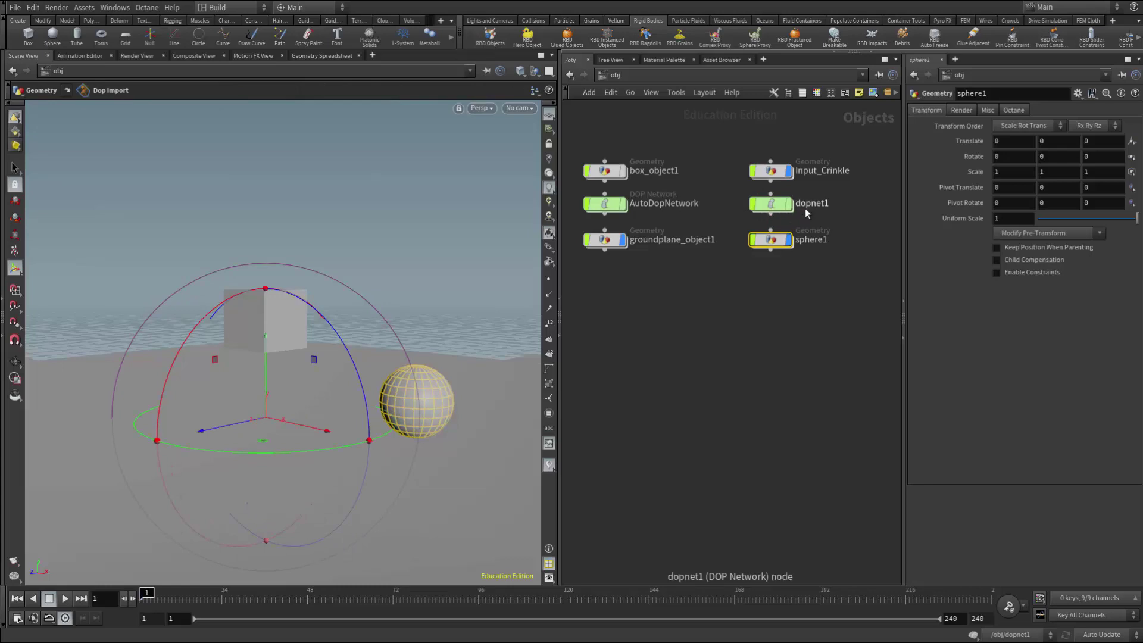
double_click(772, 207)
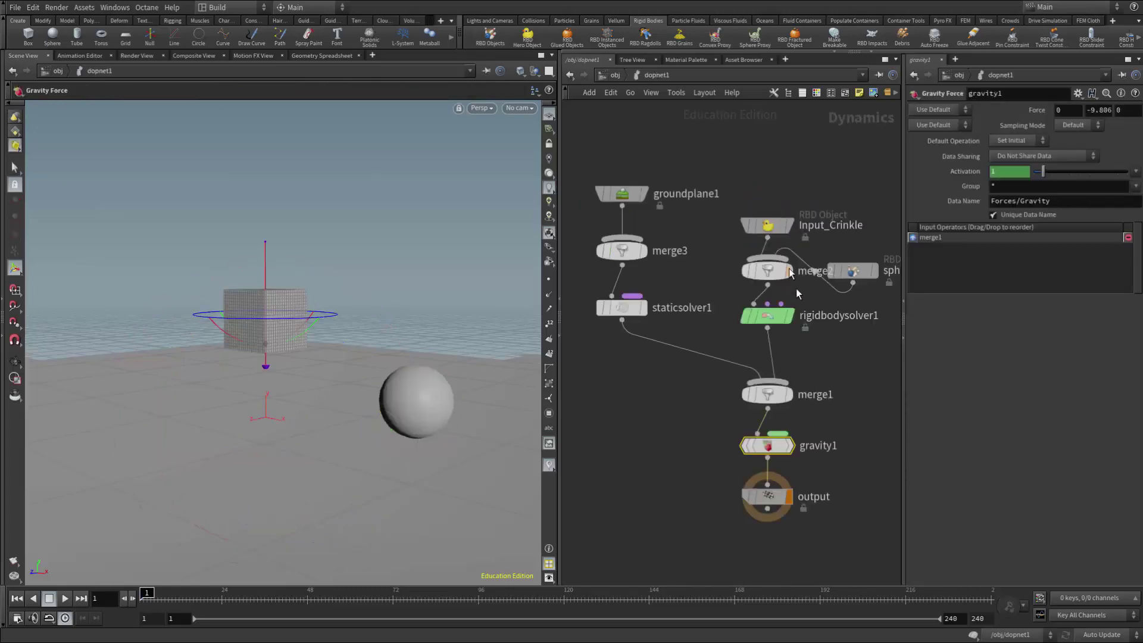
middle_drag(859, 385, 812, 375)
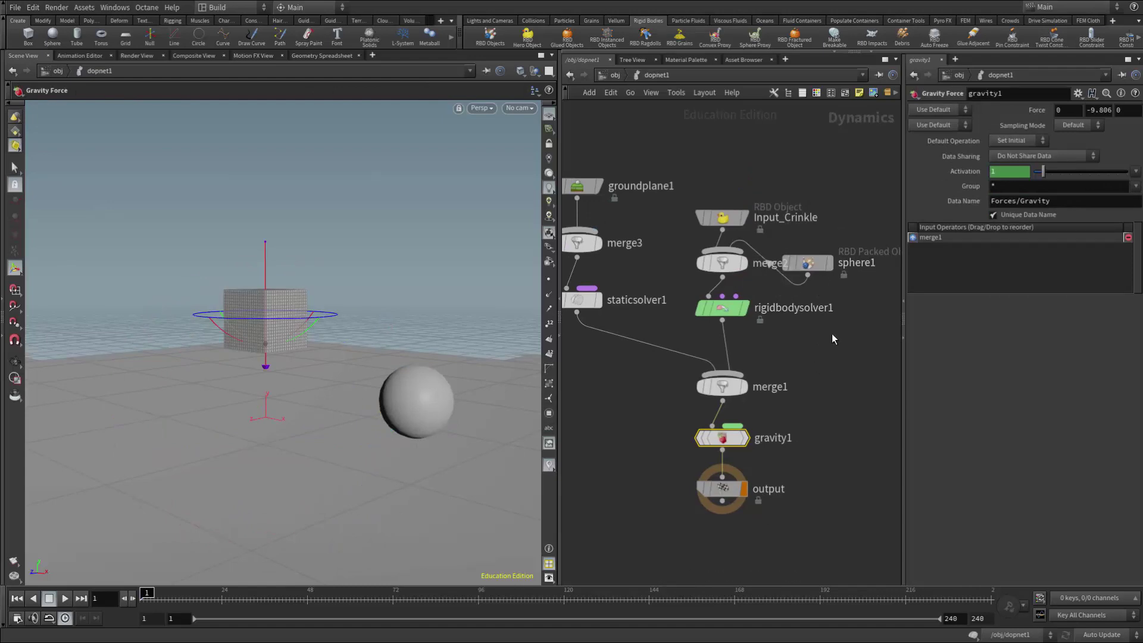
key(l)
middle_drag(851, 430, 793, 420)
click(813, 207)
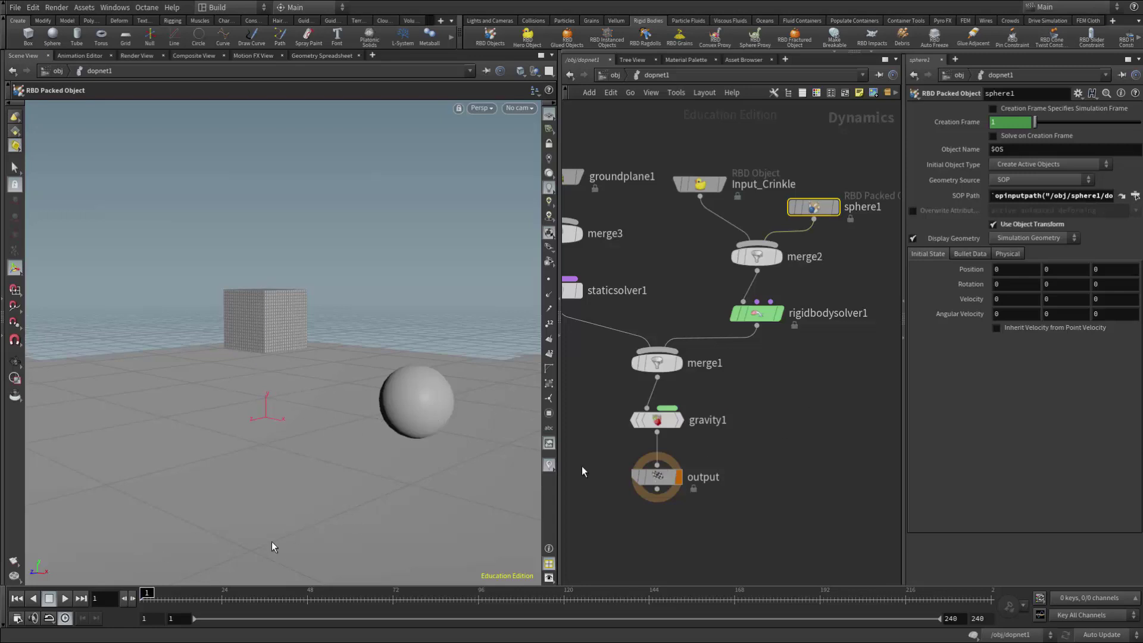
Step: Set the sphere1 RBD Packed Object's initial Velocity X to -5, then return to /obj
click(1002, 300)
mouse_move(820, 210)
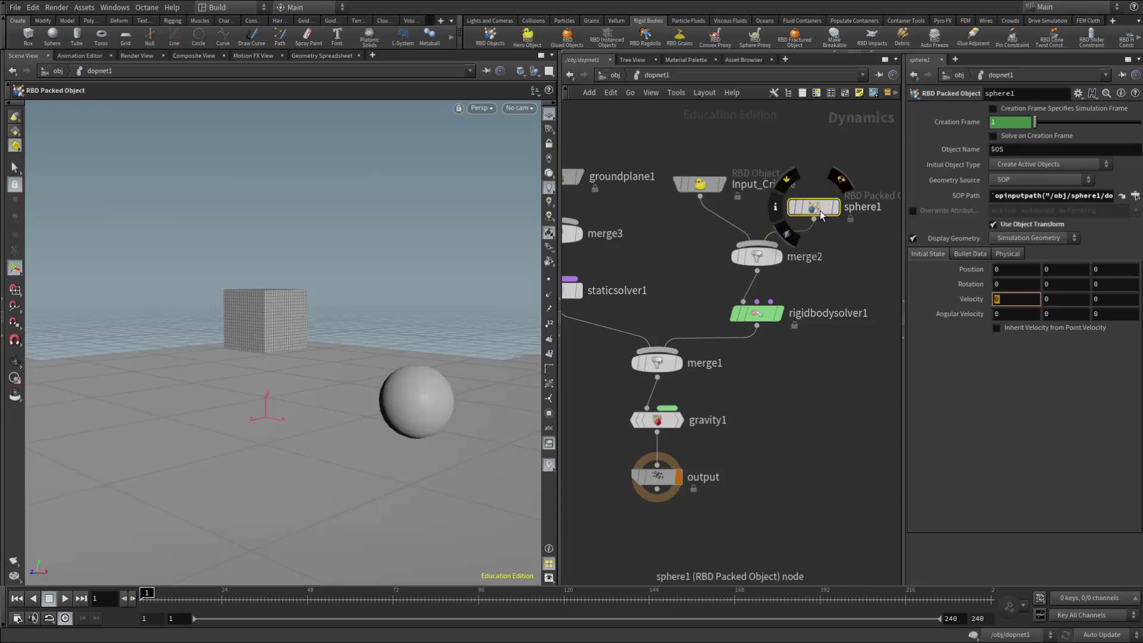
text(-5)
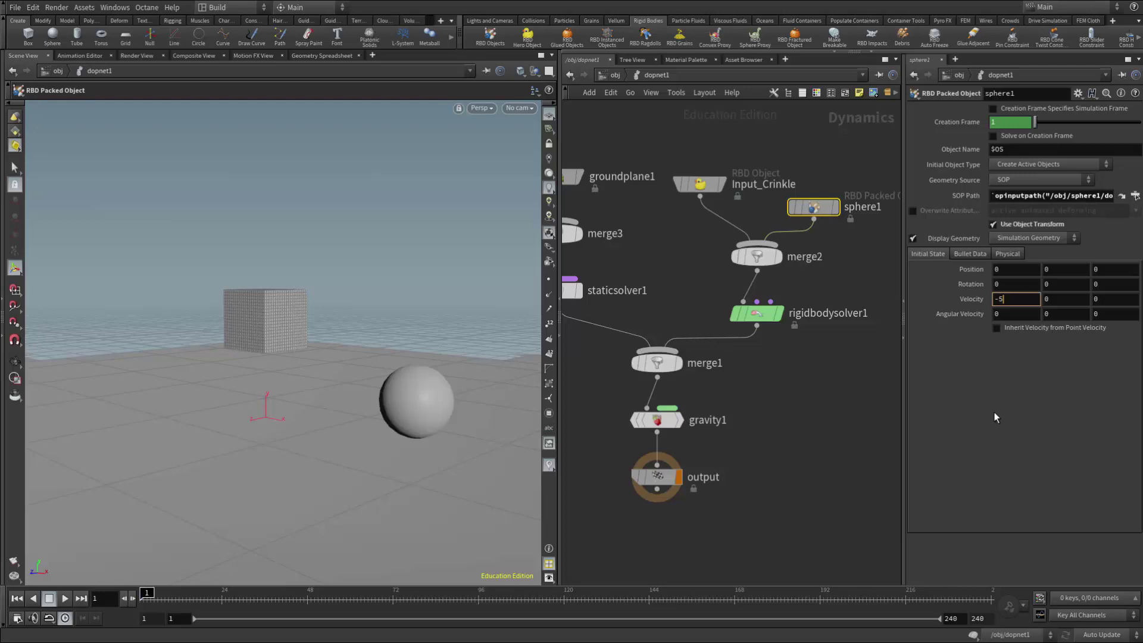
key(Return)
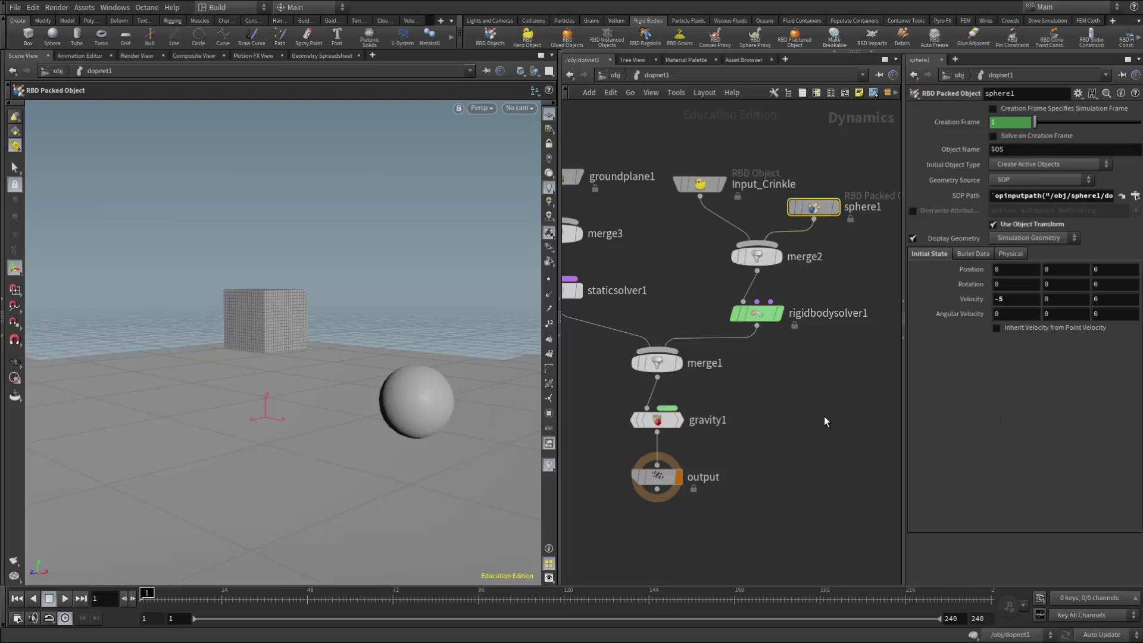
click(611, 75)
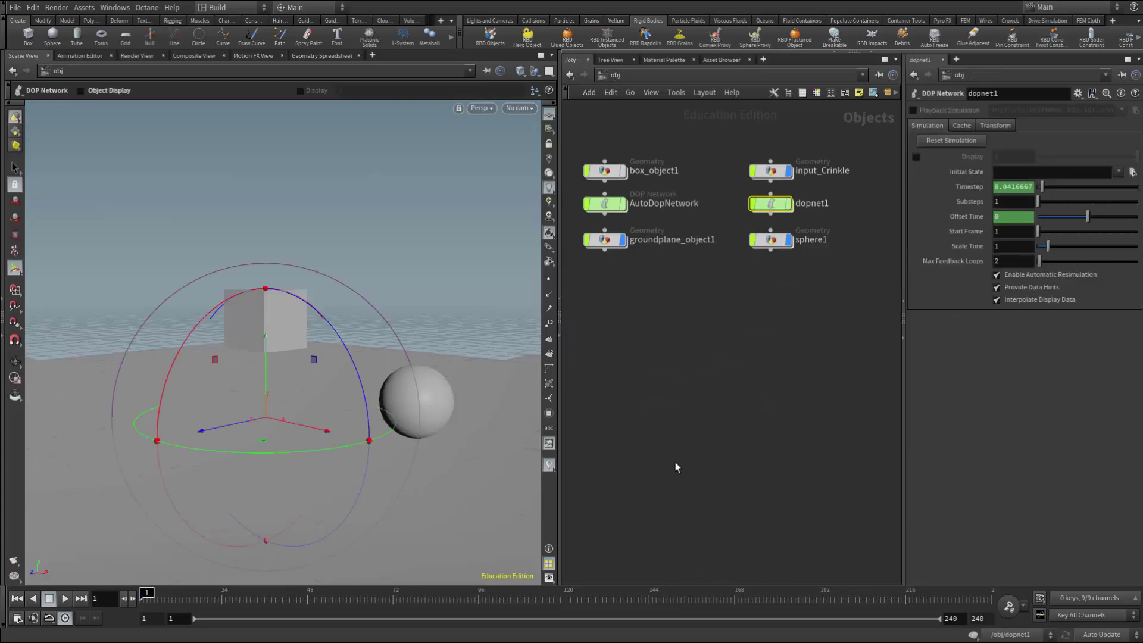
click(65, 599)
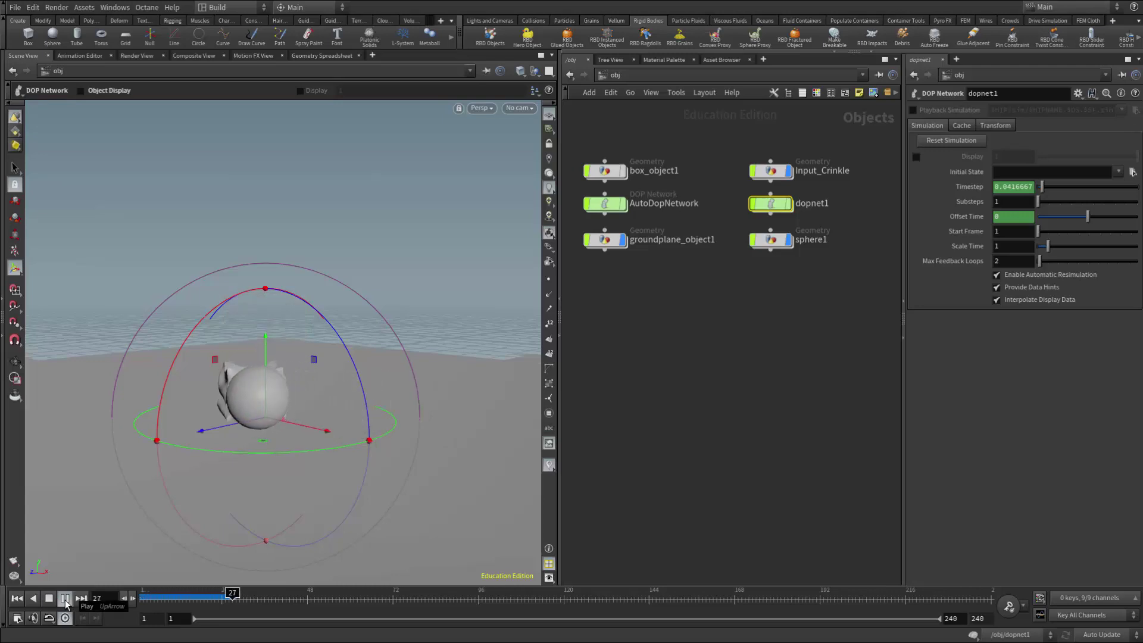
click(50, 601)
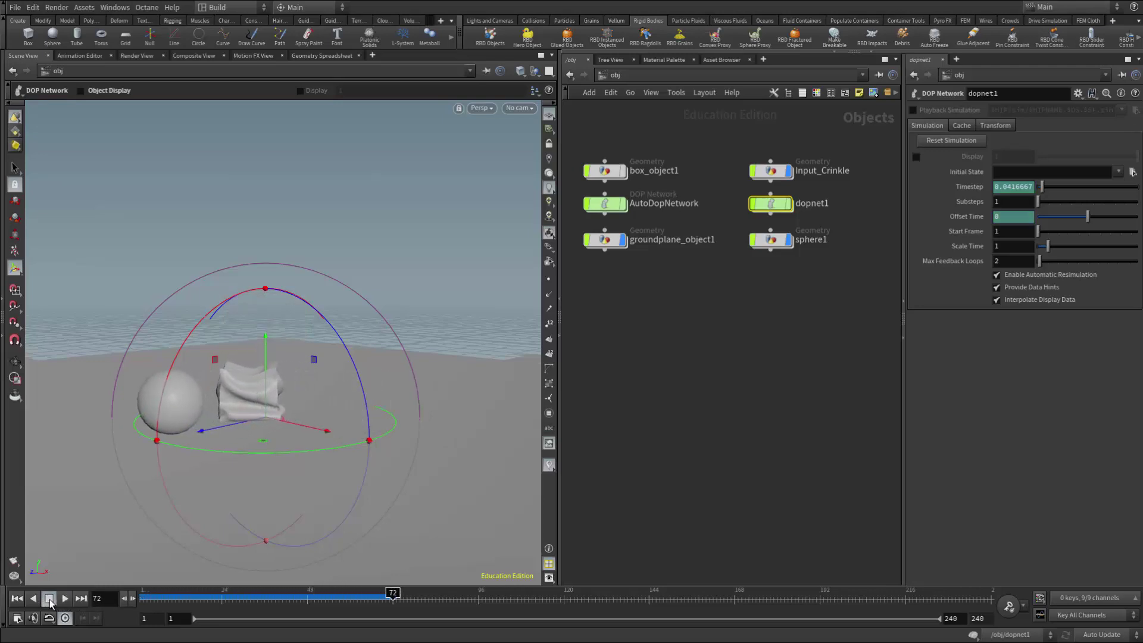
drag(393, 592, 137, 580)
key(Escape)
drag(331, 480, 384, 443)
key(Return)
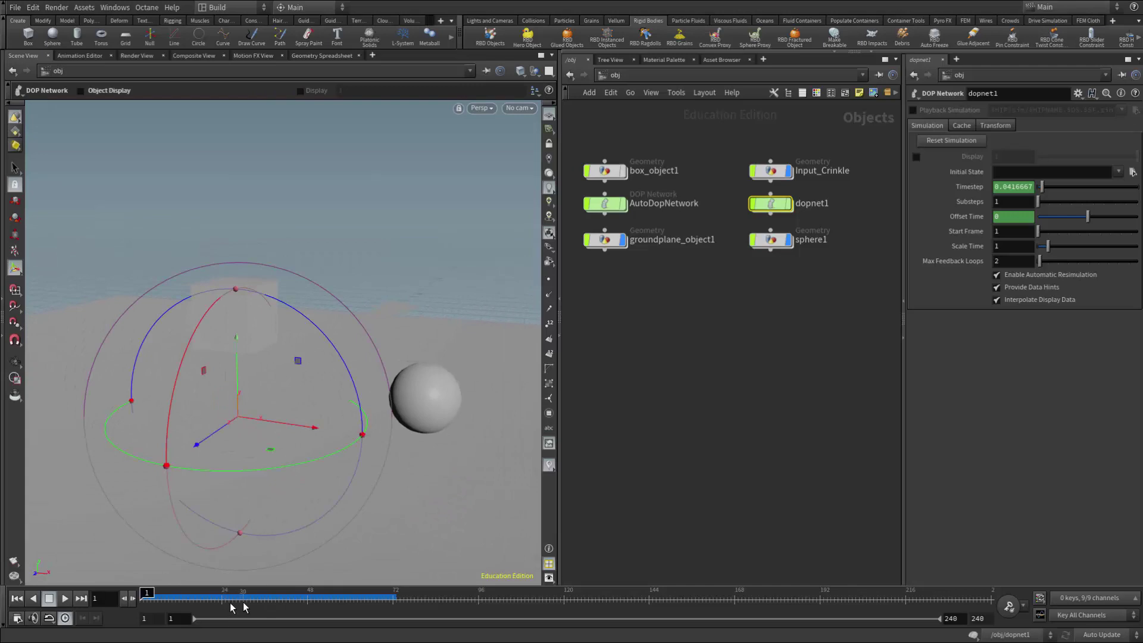
mouse_move(149, 593)
mouse_down()
mouse_move(363, 593)
mouse_move(147, 593)
mouse_move(343, 594)
mouse_move(146, 594)
mouse_move(167, 574)
mouse_move(275, 576)
mouse_move(147, 580)
mouse_up()
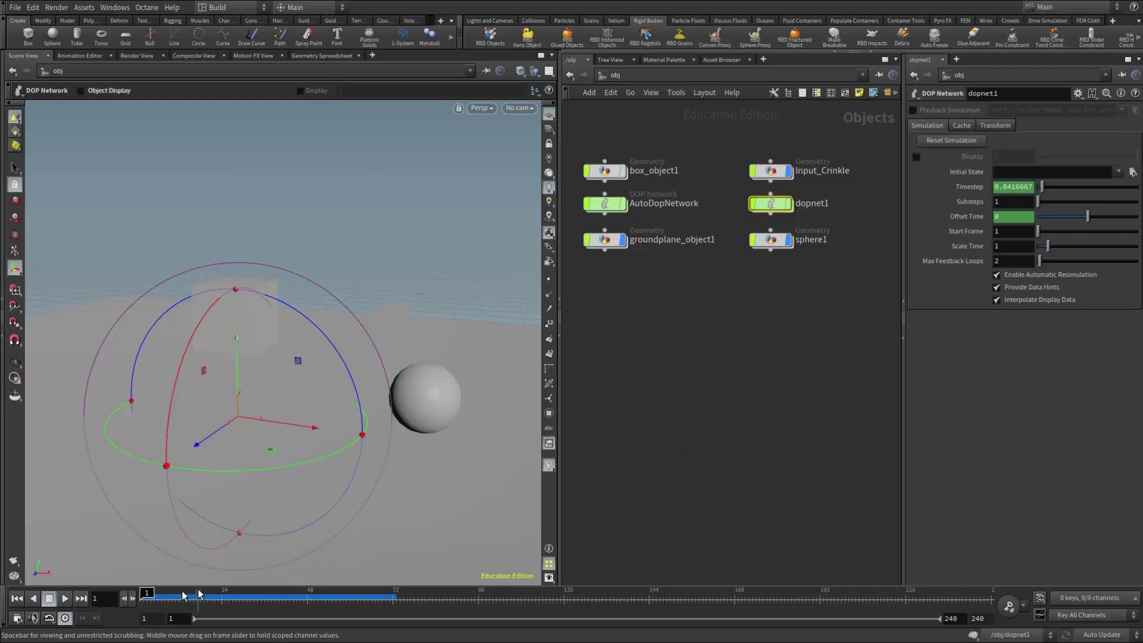
drag(145, 594, 261, 585)
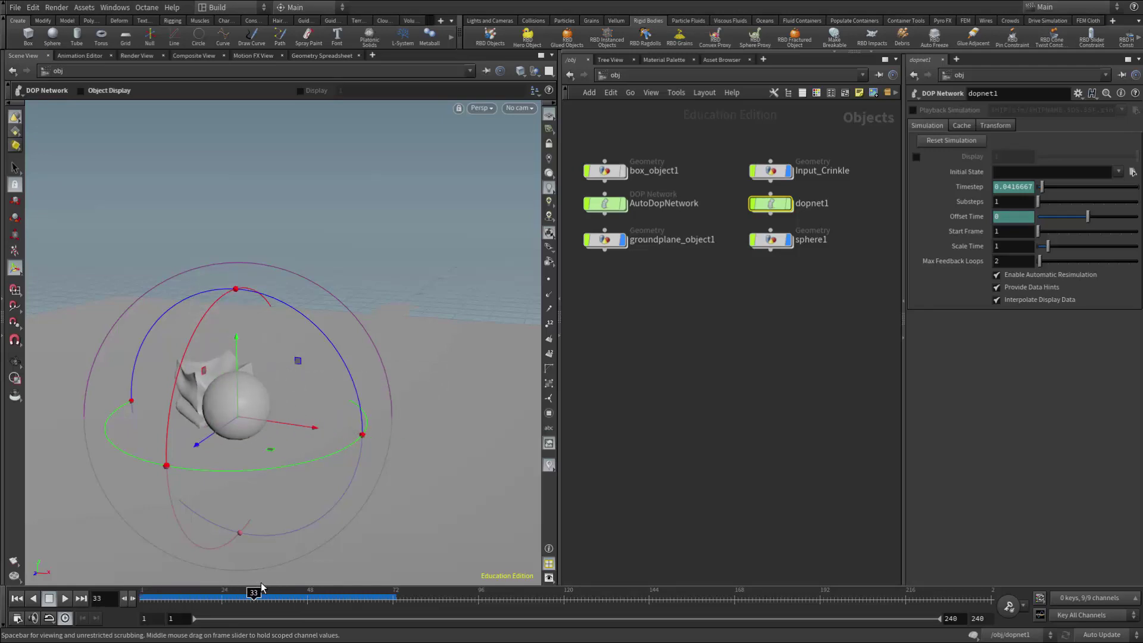
drag(260, 587, 143, 592)
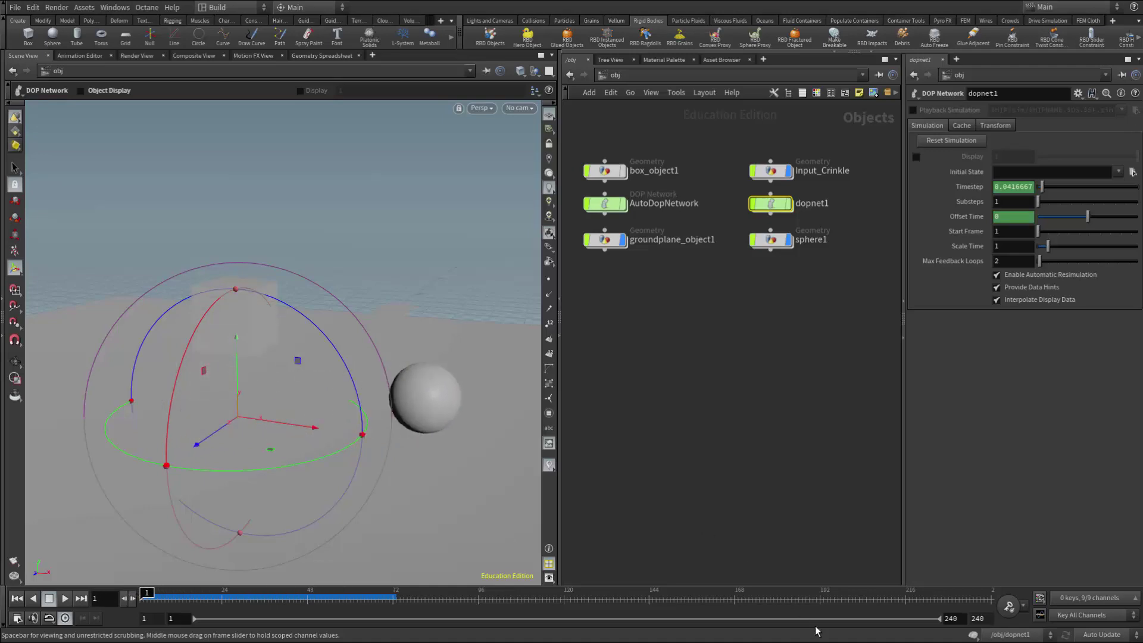